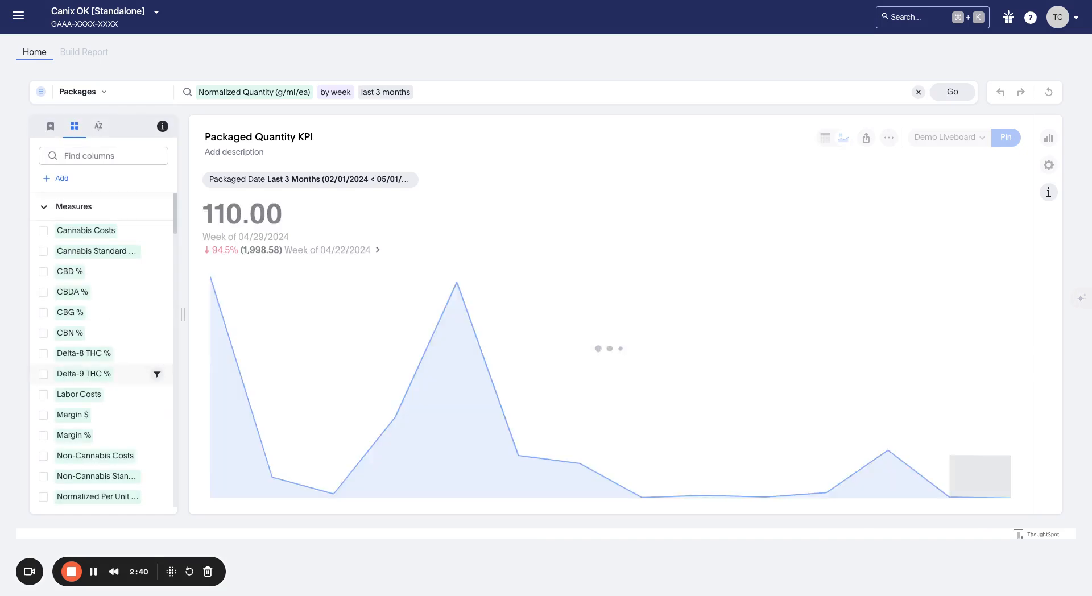
Step: Pin the Packaged Quantity KPI to Demo Liveboard and return to the Home page
click(1005, 138)
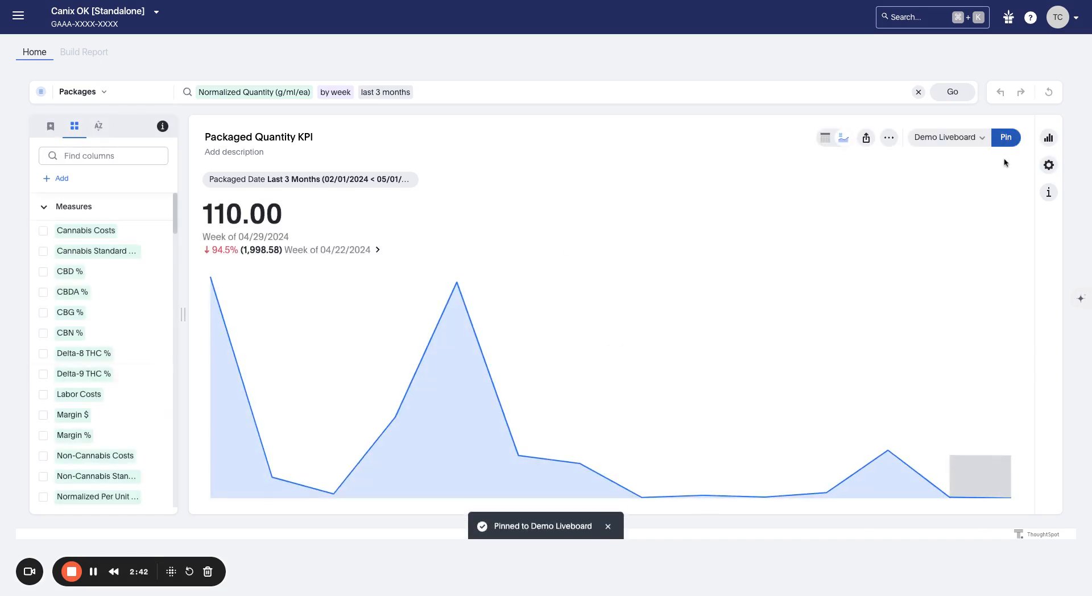
click(32, 55)
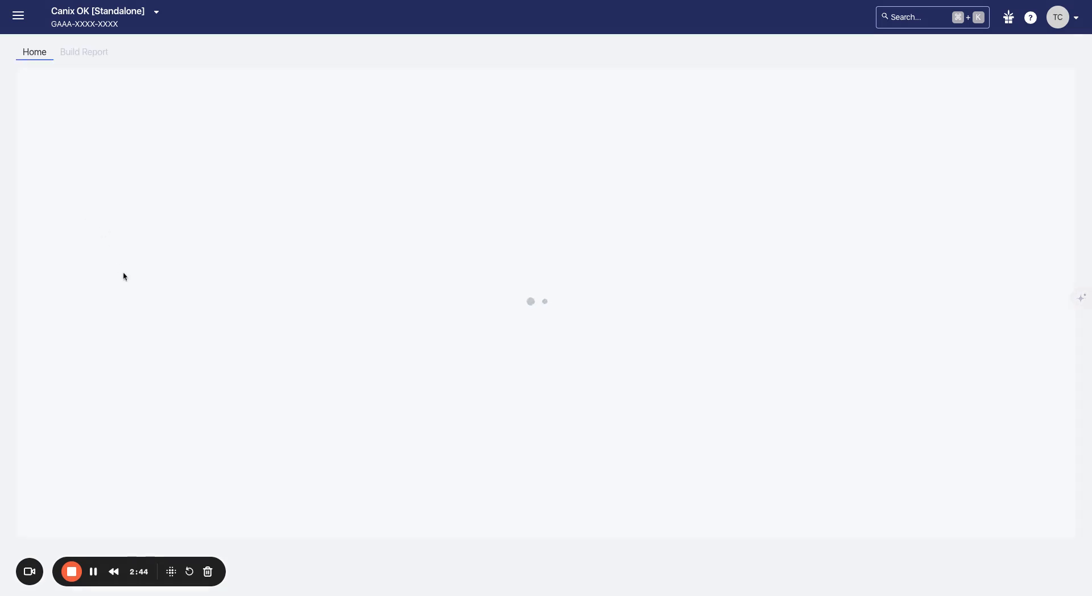
Step: Look at the Total Sales KPI answer, then come back to Home
scroll(125, 306, down, 2)
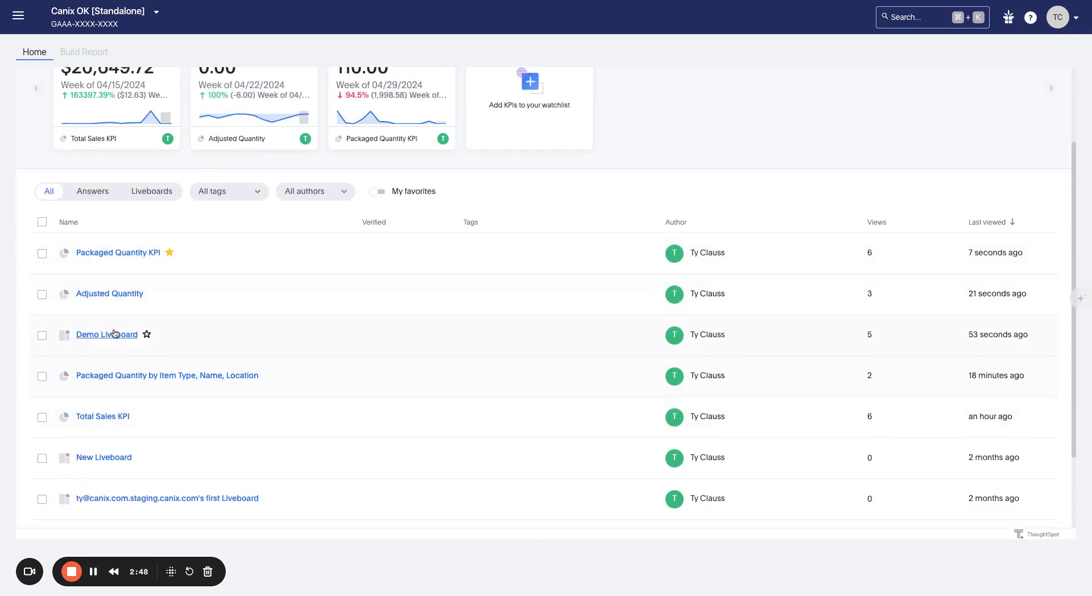
click(104, 417)
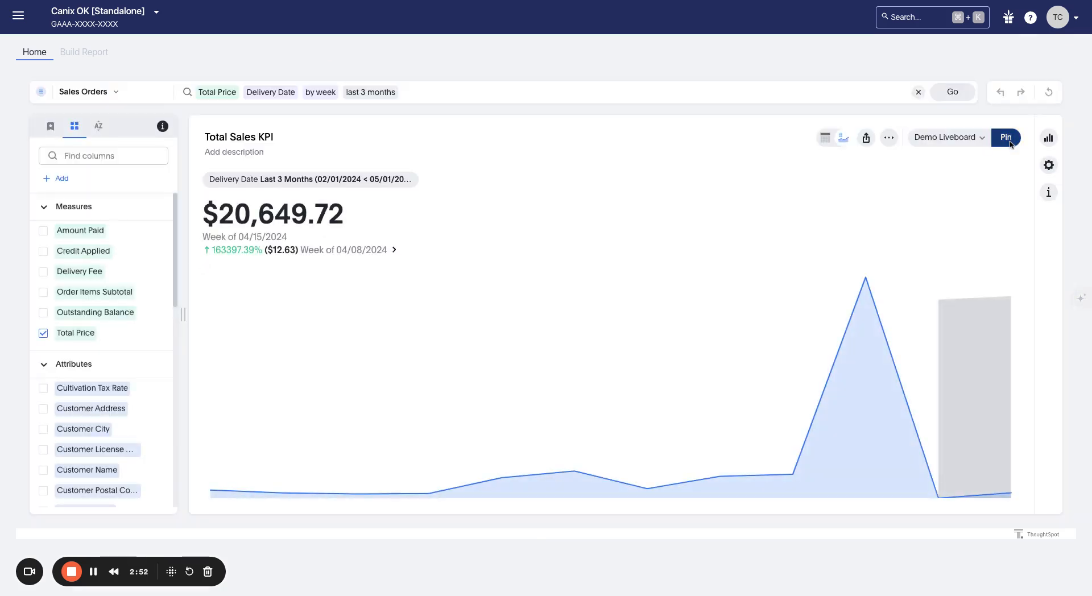
click(35, 59)
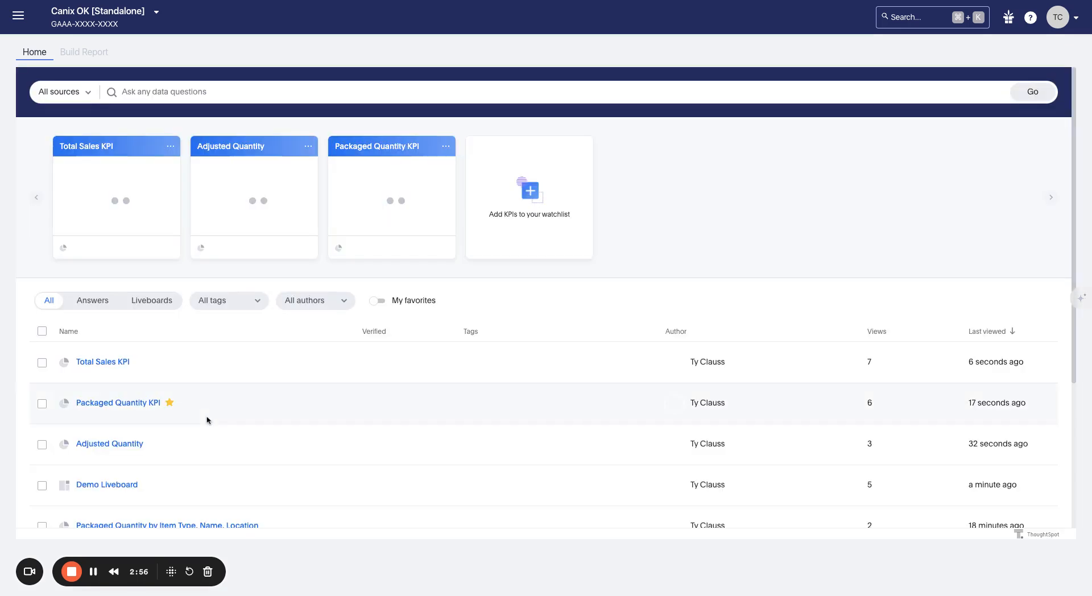
Step: Pin the Packaged Quantity by Item Type, Name, Location table to Demo Liveboard
scroll(178, 416, down, 4)
click(133, 329)
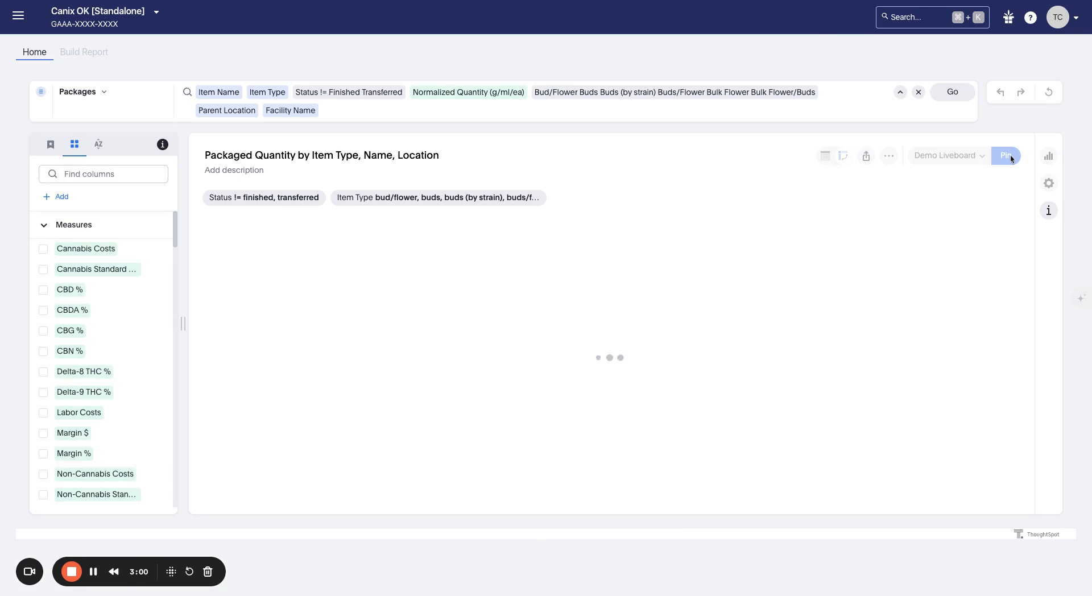
click(1010, 155)
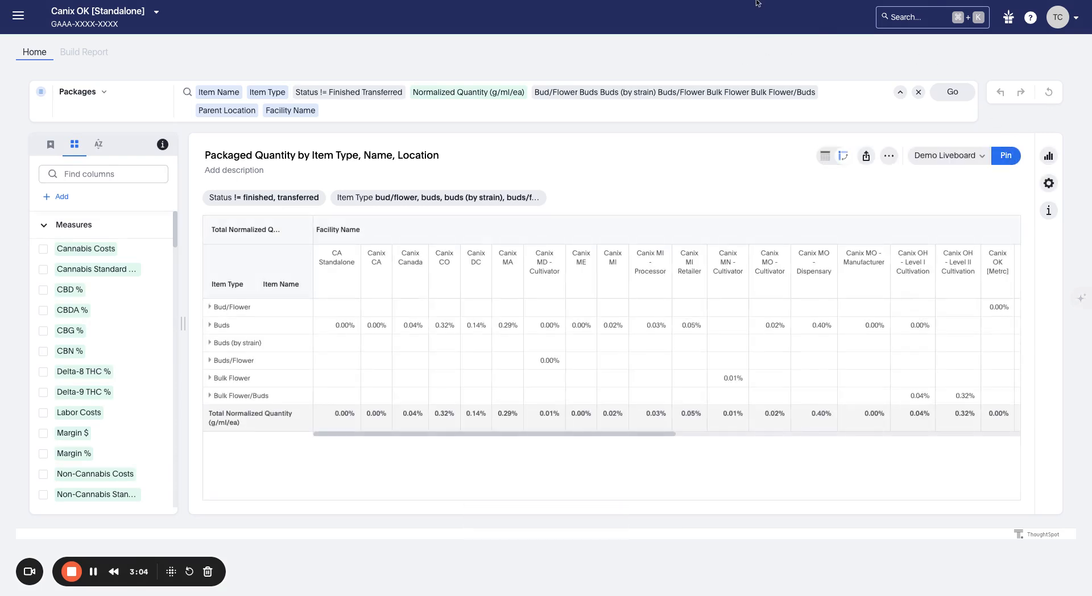
Step: Open Demo Liveboard from the Home list filtered to Liveboards
click(41, 55)
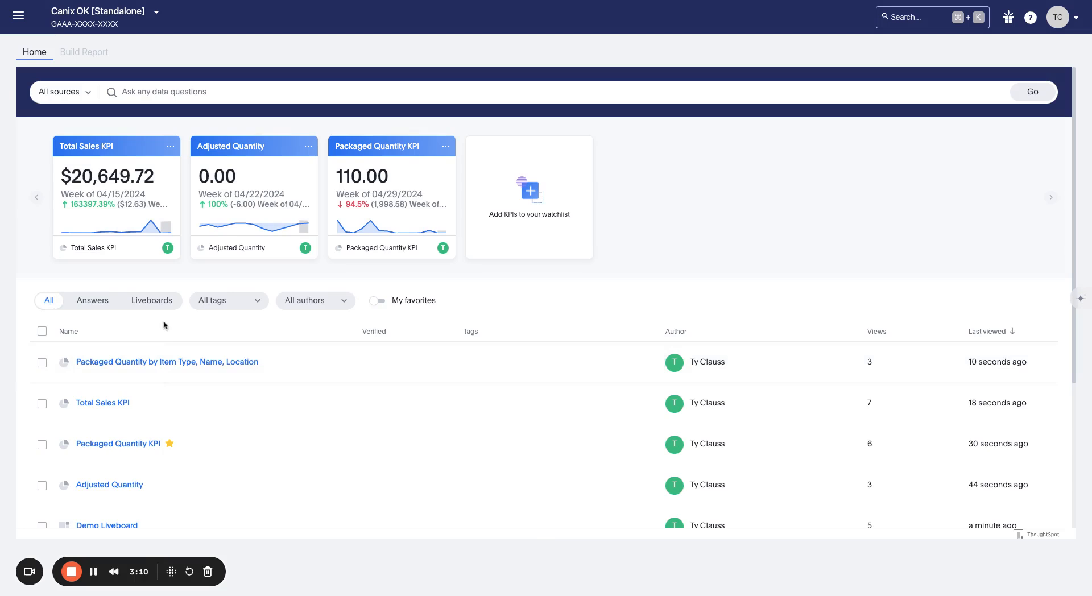
click(162, 302)
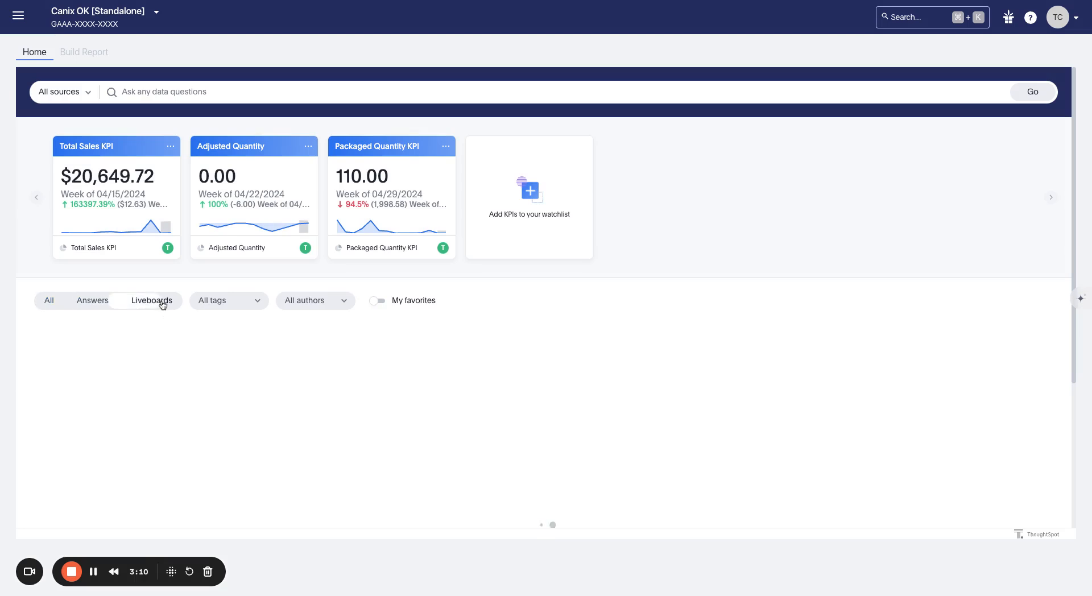
click(111, 362)
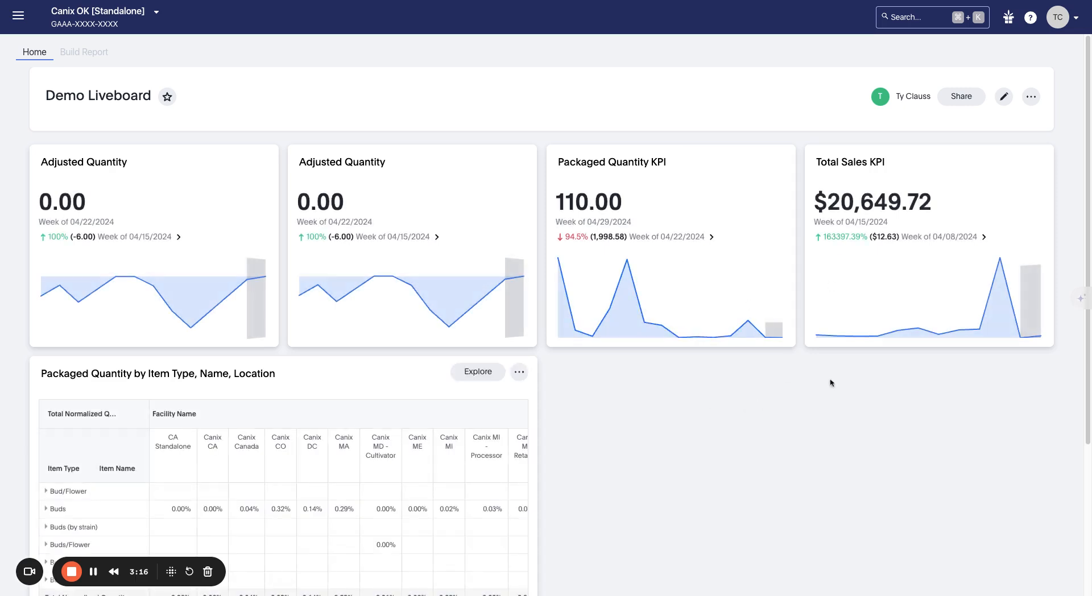
Step: Enter edit mode and delete the duplicate Adjusted Quantity card
click(1031, 97)
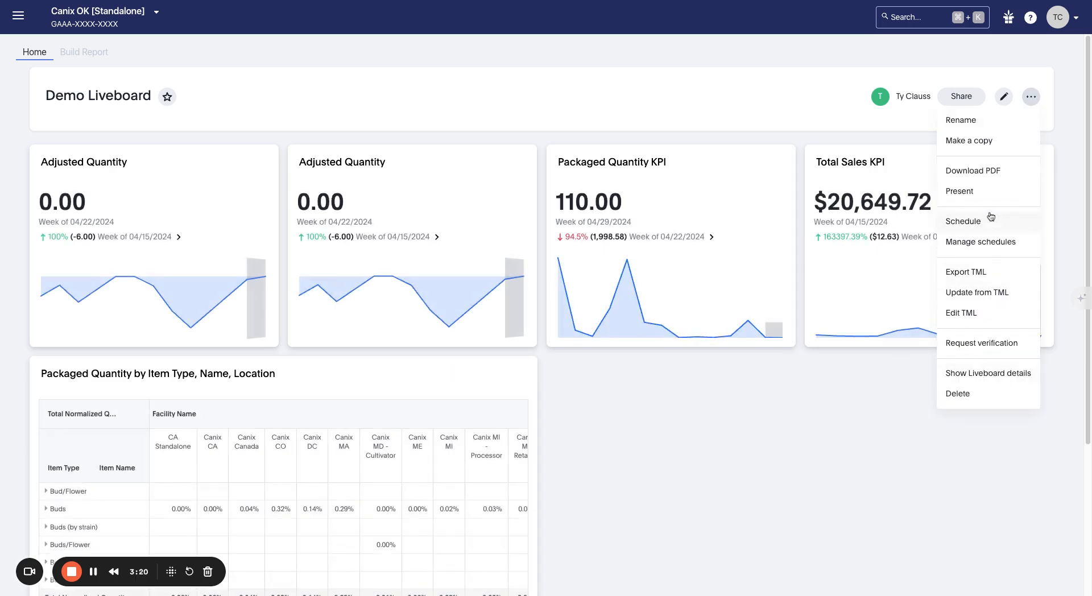
click(1004, 97)
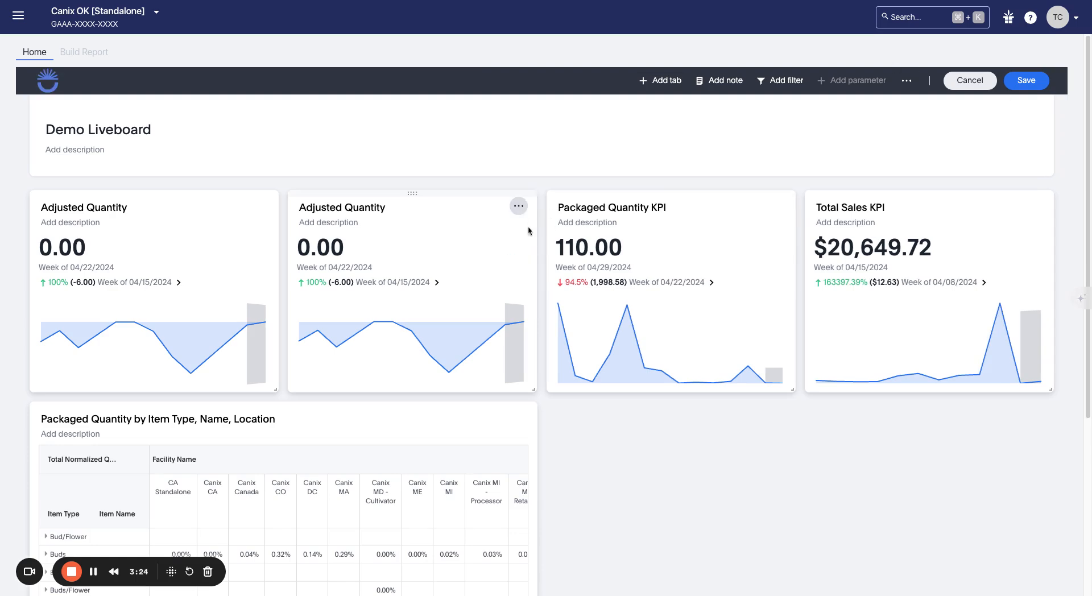
click(518, 206)
click(514, 237)
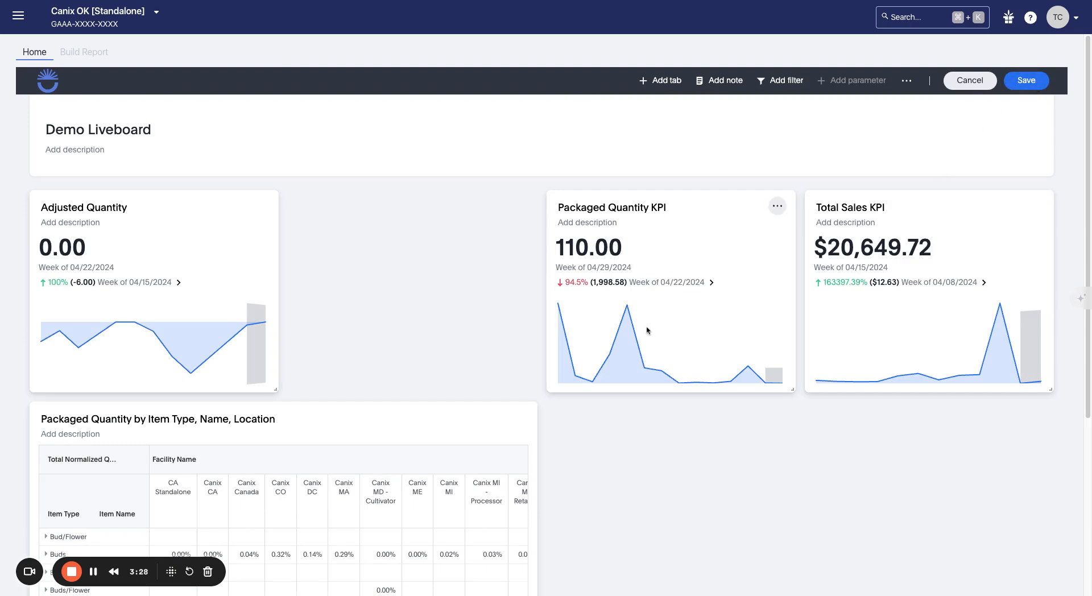
Step: Resize and line up the Adjusted Quantity, Packaged Quantity and Total Sales KPI cards in one row
scroll(646, 318, down, 3)
scroll(646, 318, up, 3)
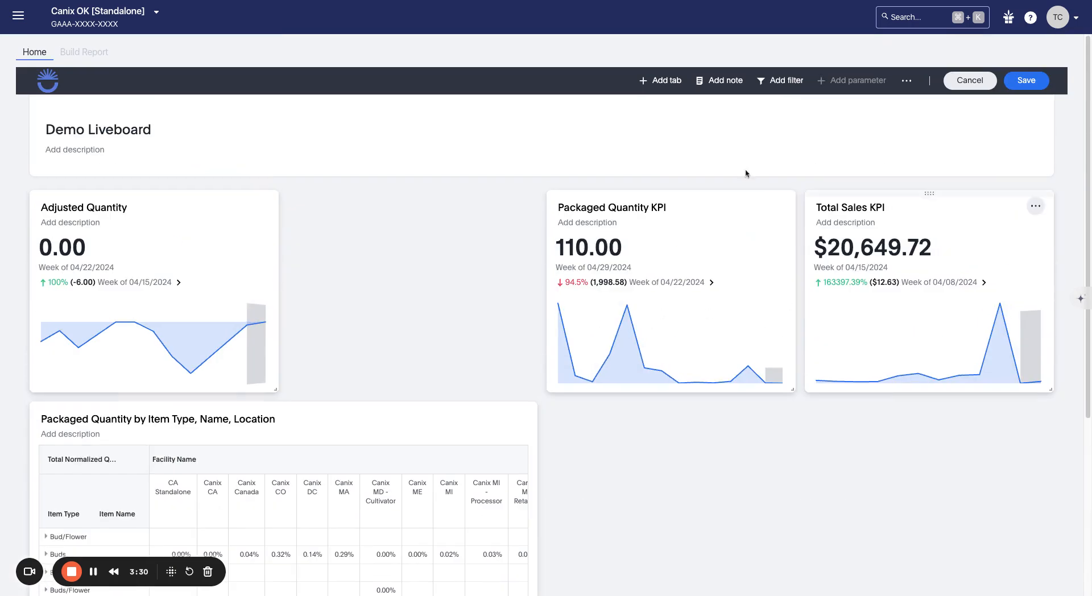
drag(275, 389, 397, 419)
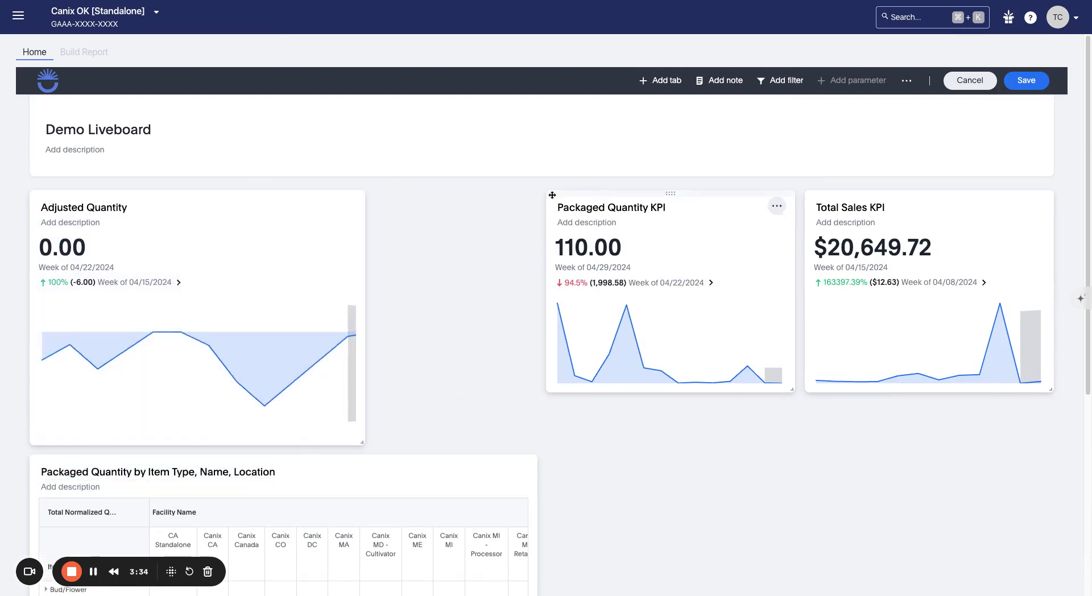
drag(551, 195, 383, 195)
drag(620, 390, 734, 425)
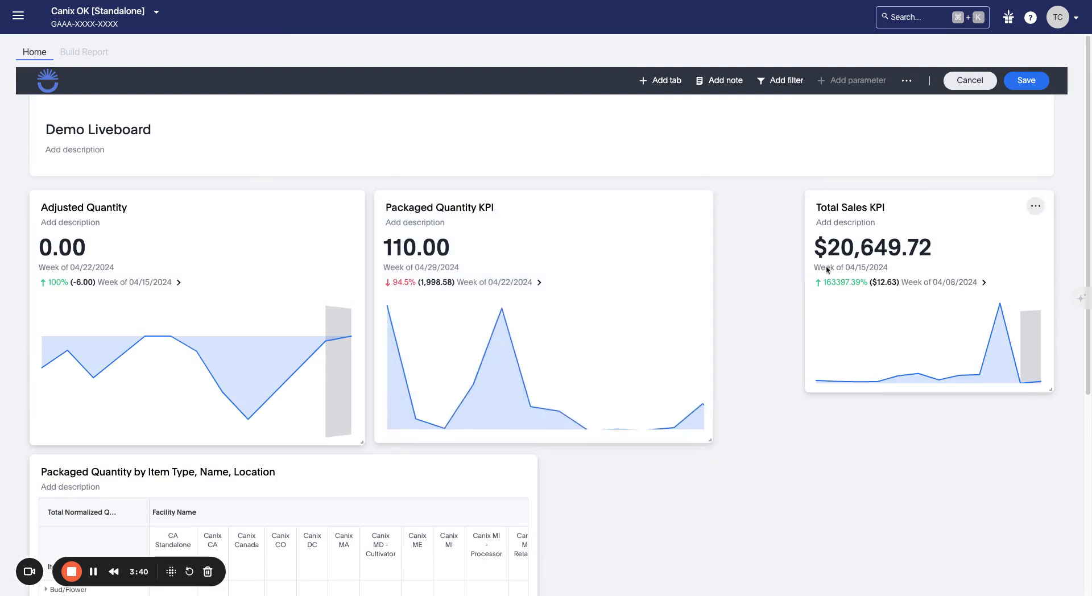
drag(836, 192, 745, 193)
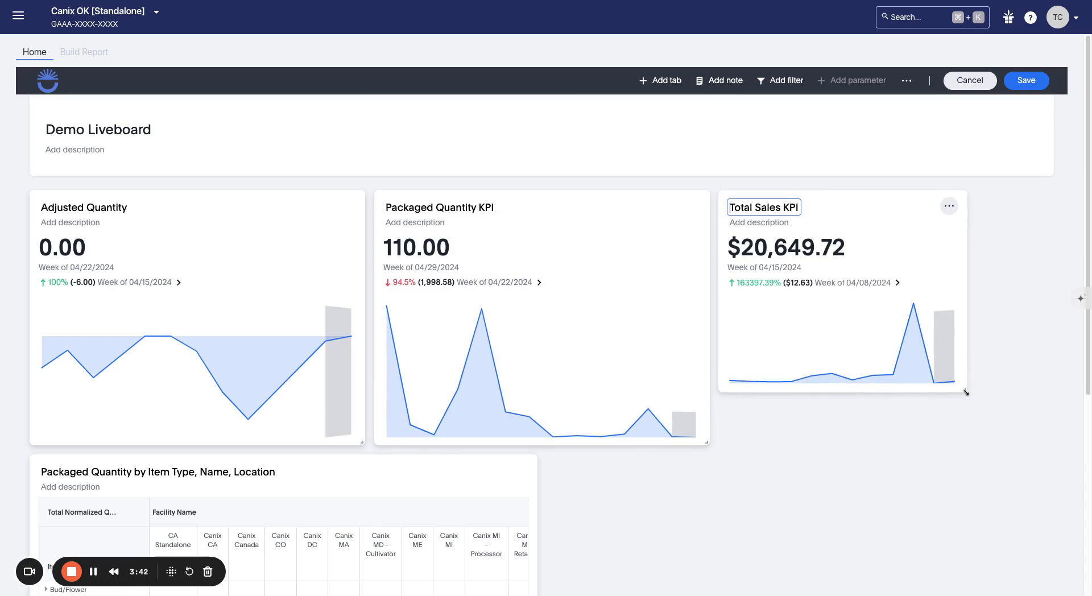
drag(965, 392, 1077, 443)
Step: Save the KPI row layout and go back into edit mode
click(1027, 80)
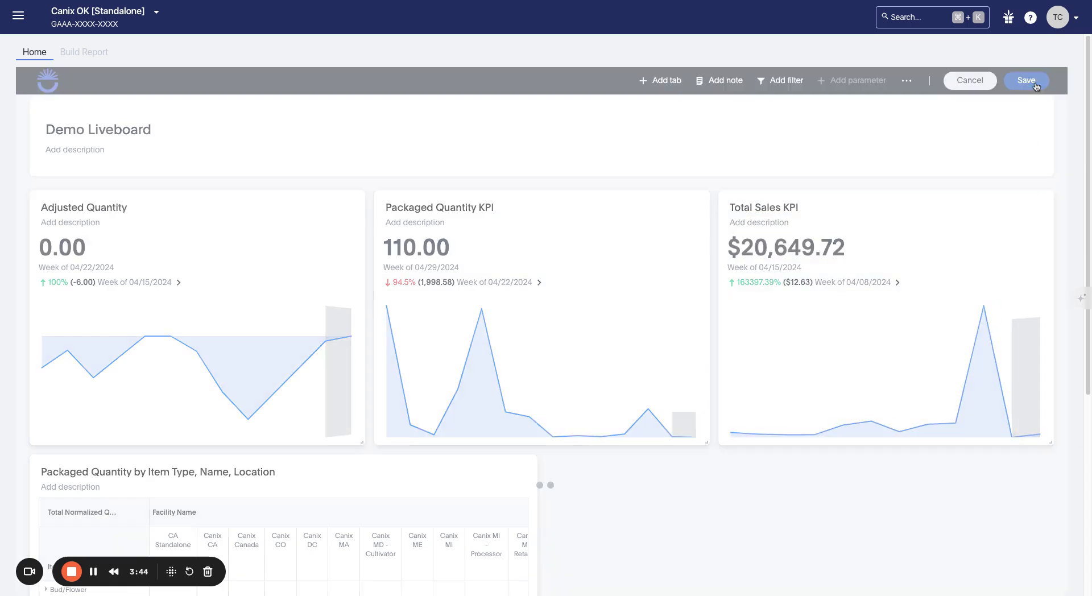
click(1004, 96)
scroll(539, 401, down, 2)
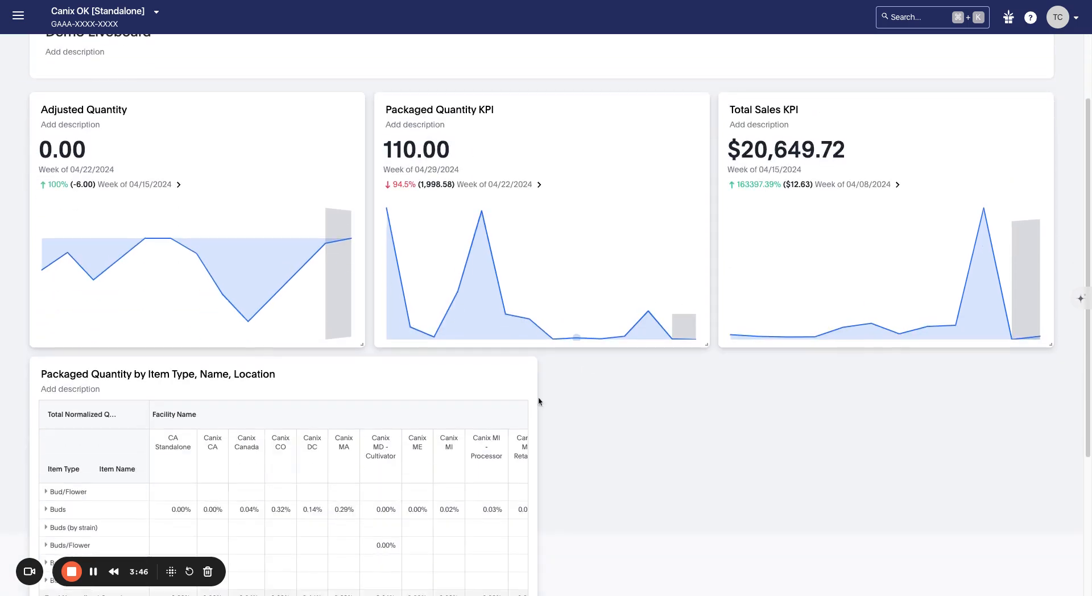
scroll(539, 401, down, 4)
Step: Widen the Packaged Quantity table to the right edge and save the liveboard
drag(534, 553, 1062, 571)
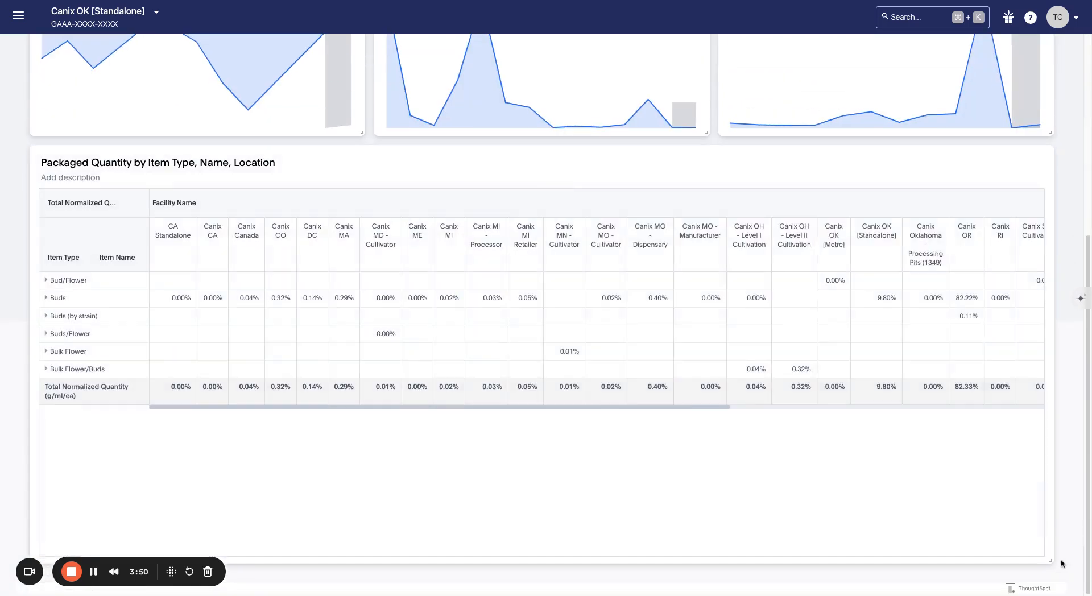
scroll(1001, 284, up, 6)
click(1025, 81)
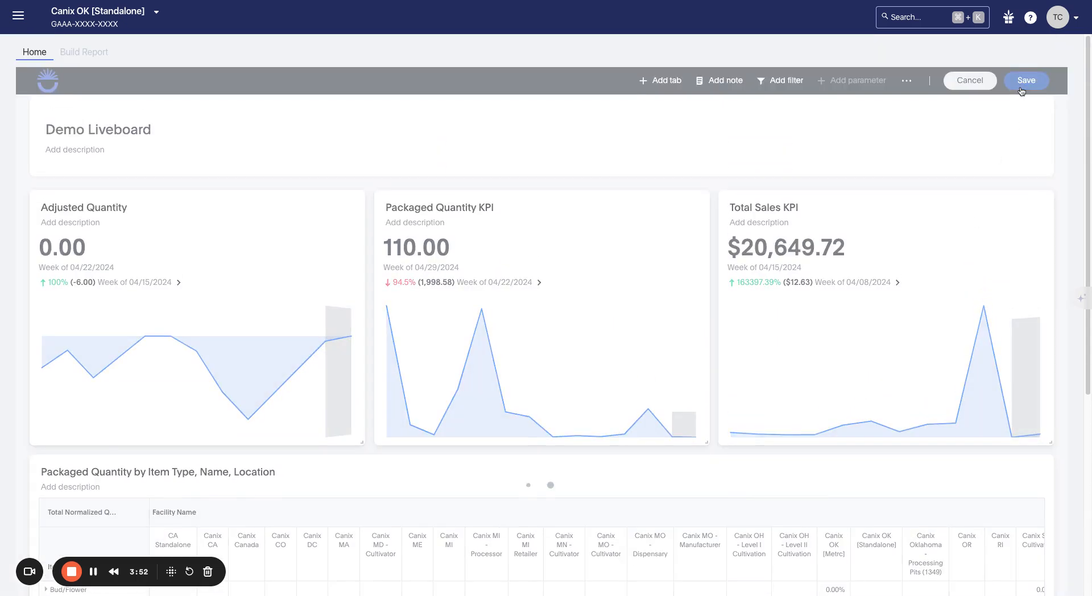
scroll(840, 142, down, 5)
scroll(839, 143, up, 5)
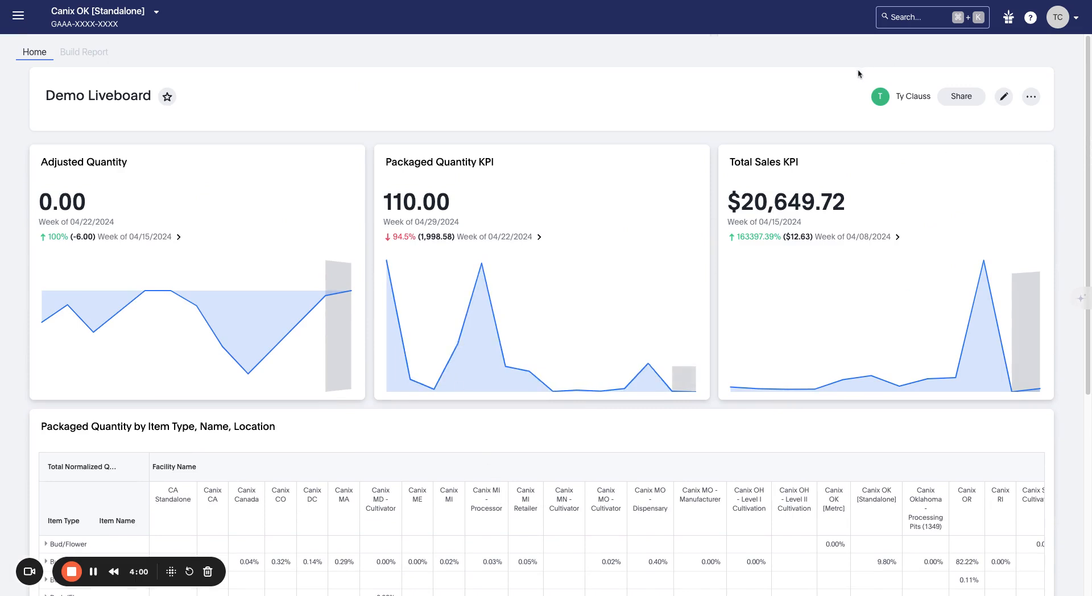
scroll(822, 112, down, 5)
scroll(810, 183, up, 5)
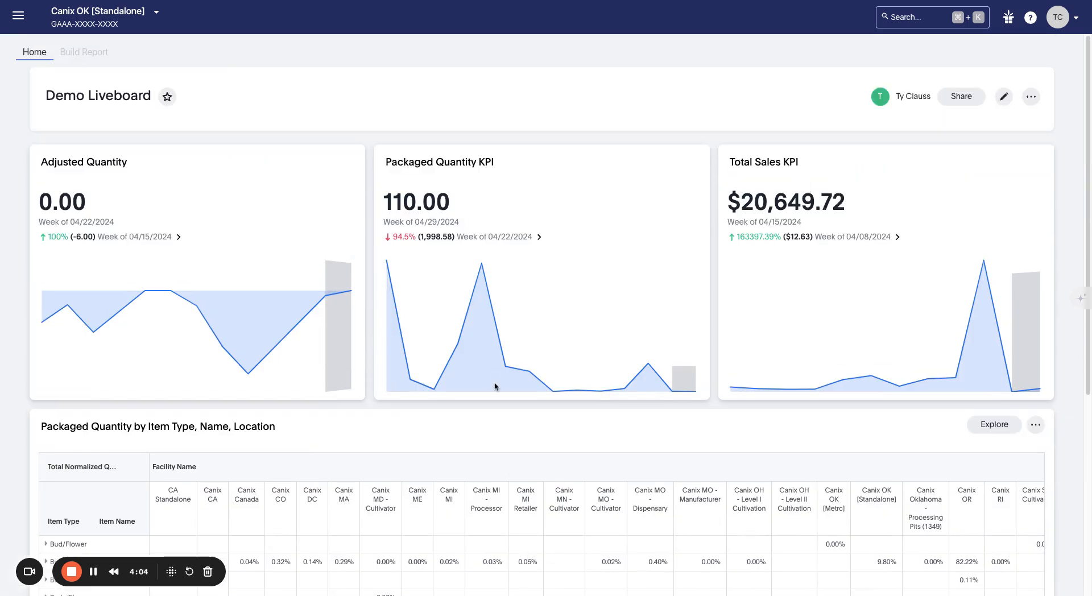
scroll(495, 387, down, 5)
scroll(488, 414, up, 5)
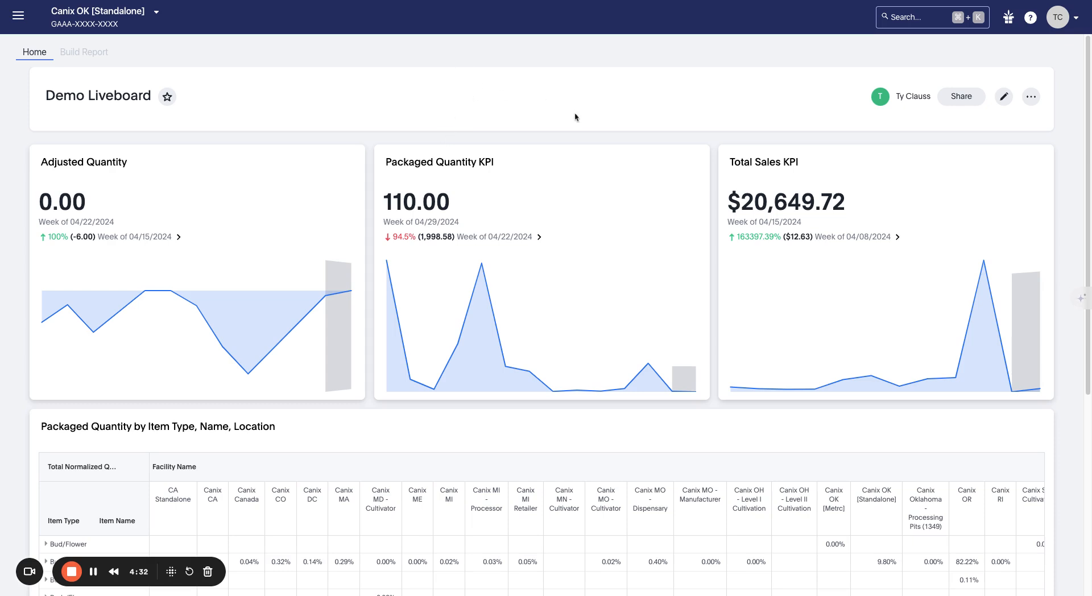
Step: Edit the liveboard and add two tabs to it
click(1004, 98)
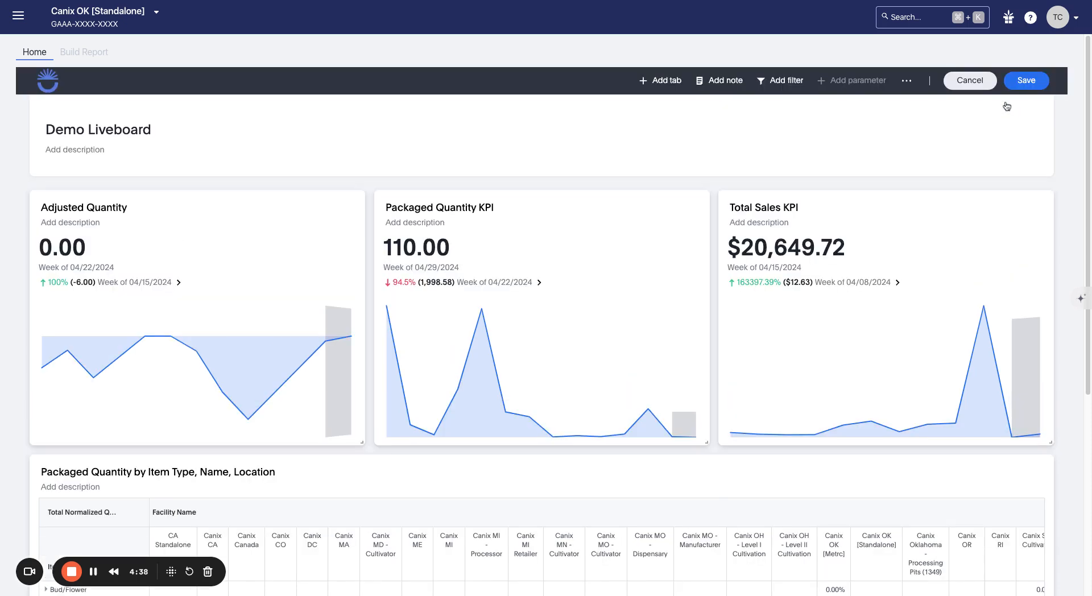
click(654, 89)
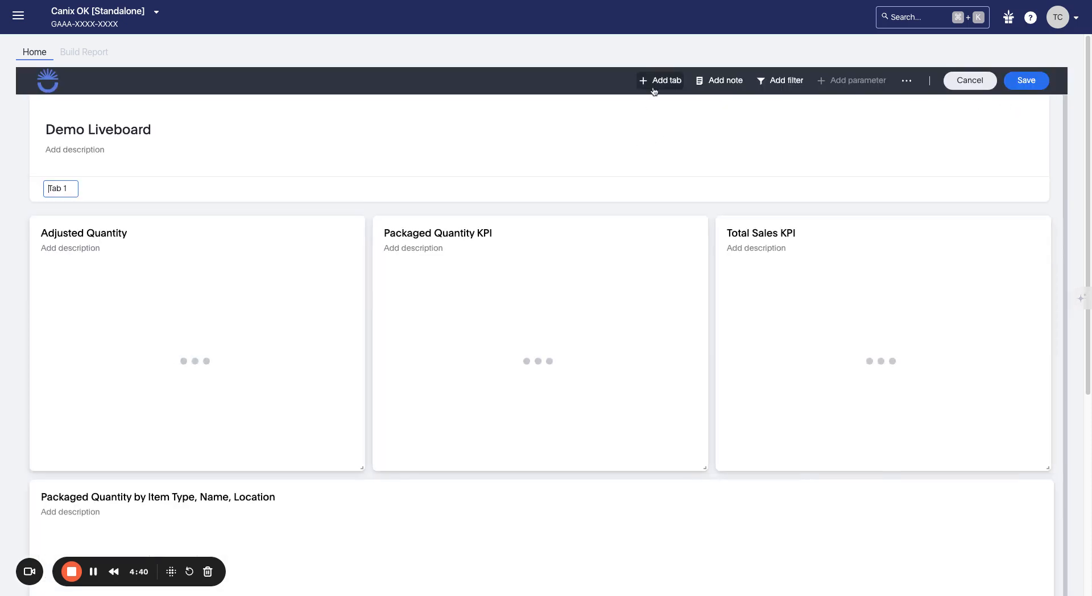
click(654, 89)
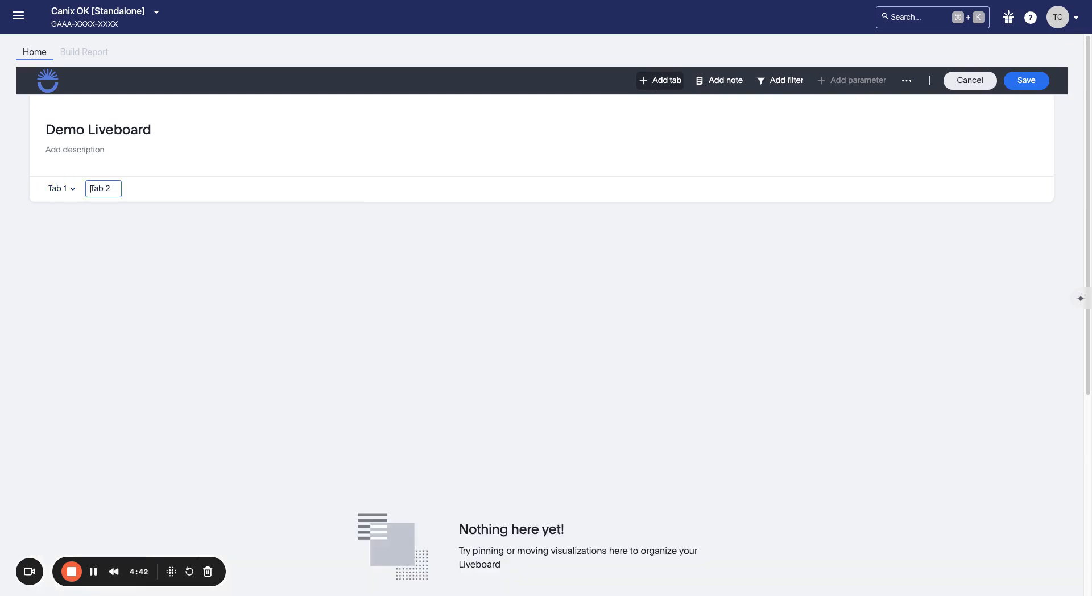
click(57, 196)
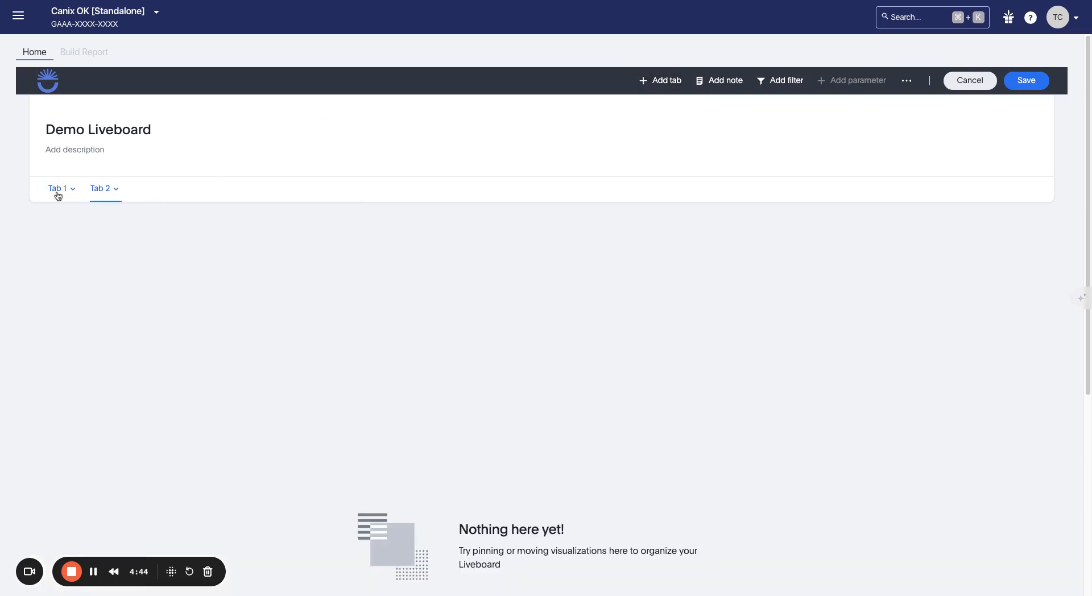
click(57, 196)
Step: Rename Tab 1 to 'Production KPIs'
click(72, 189)
click(87, 213)
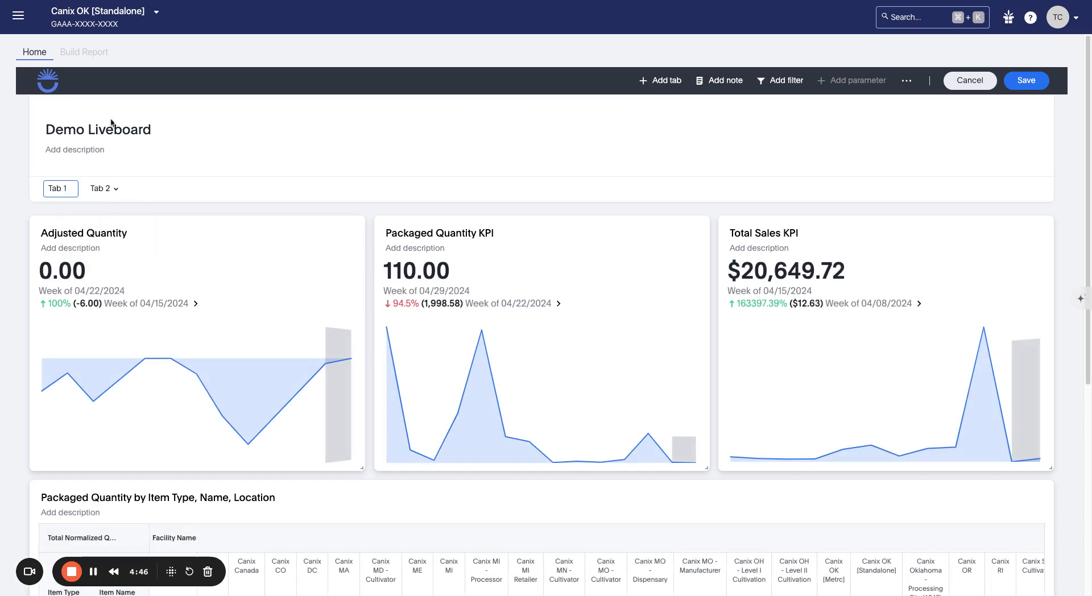
key(super+a)
text(Production KPIs)
key(Return)
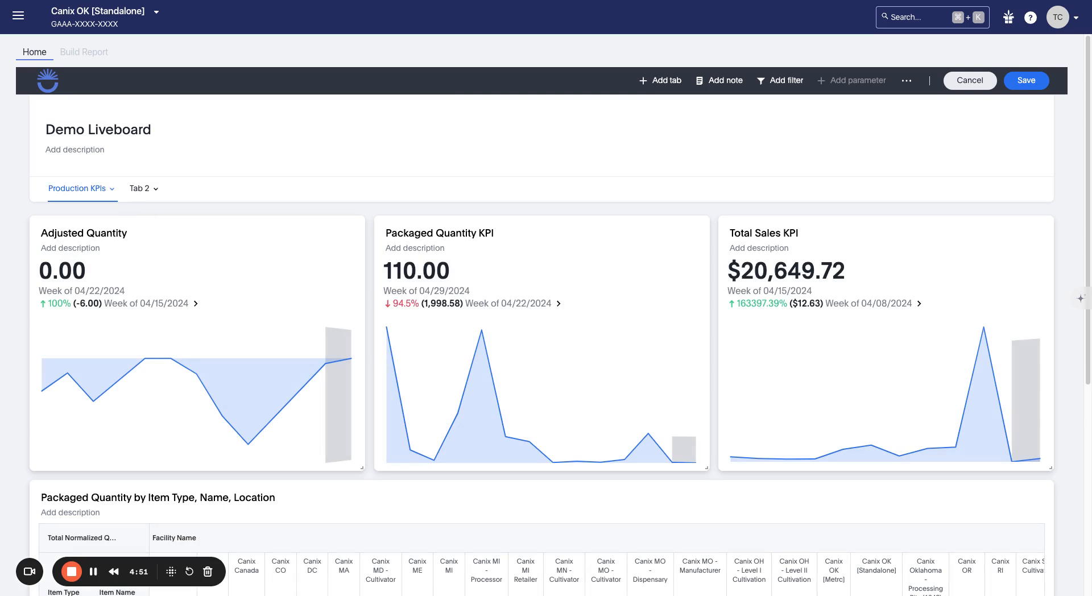
Step: Rename Tab 2 to 'Sales KPIs' and save the liveboard on the Production KPIs tab
click(155, 189)
click(172, 218)
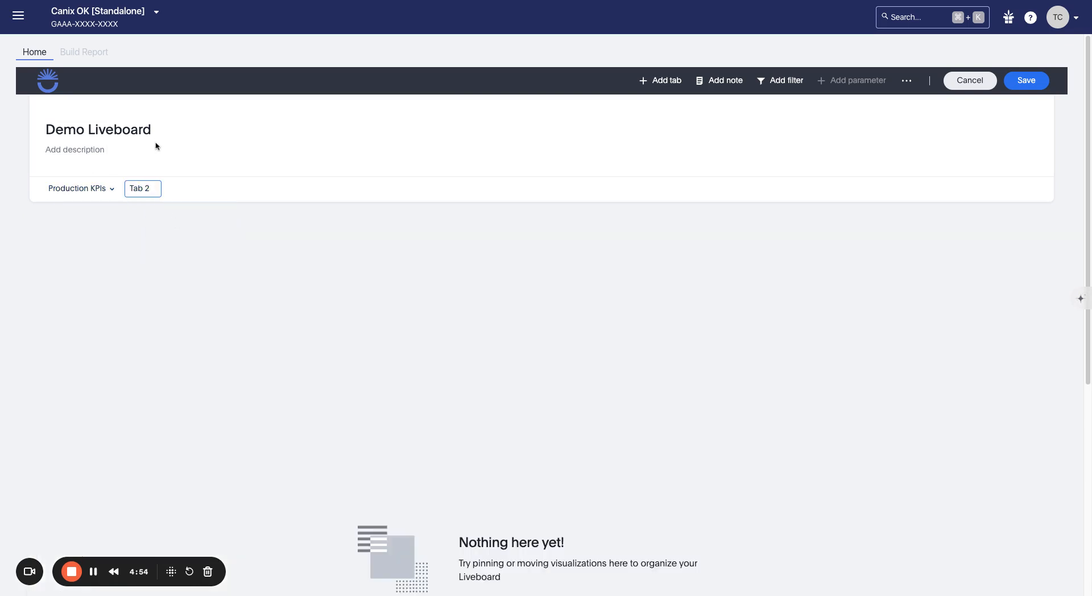
key(ctrl+a)
text(Sales KPIs)
key(Return)
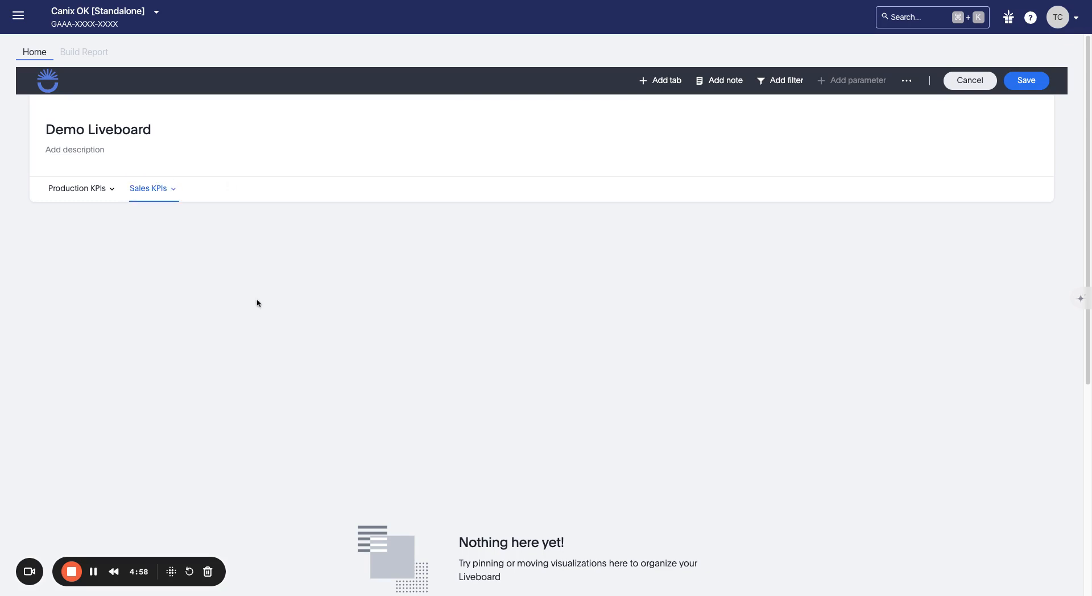
click(86, 190)
click(1026, 87)
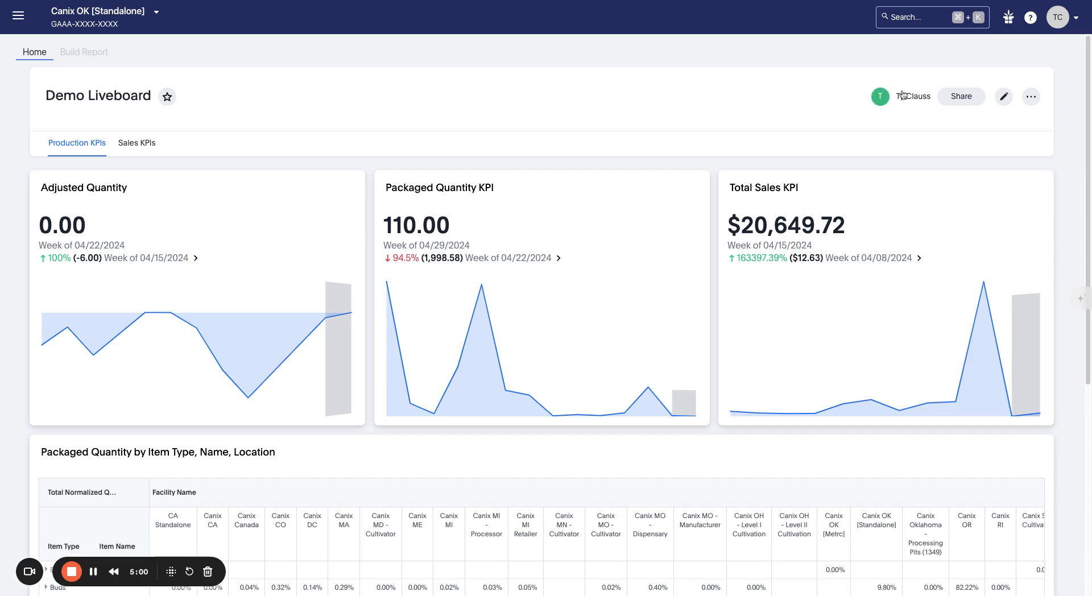
Step: Re-enter edit mode and start moving the Adjusted Quantity tile to Sales KPIs, then cancel
click(1004, 96)
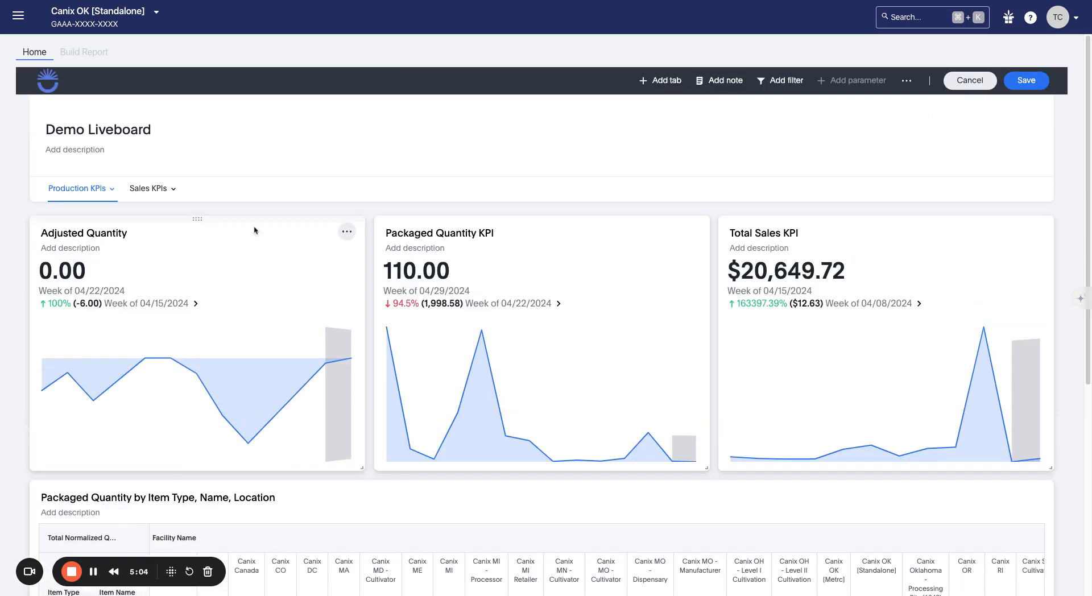
click(346, 232)
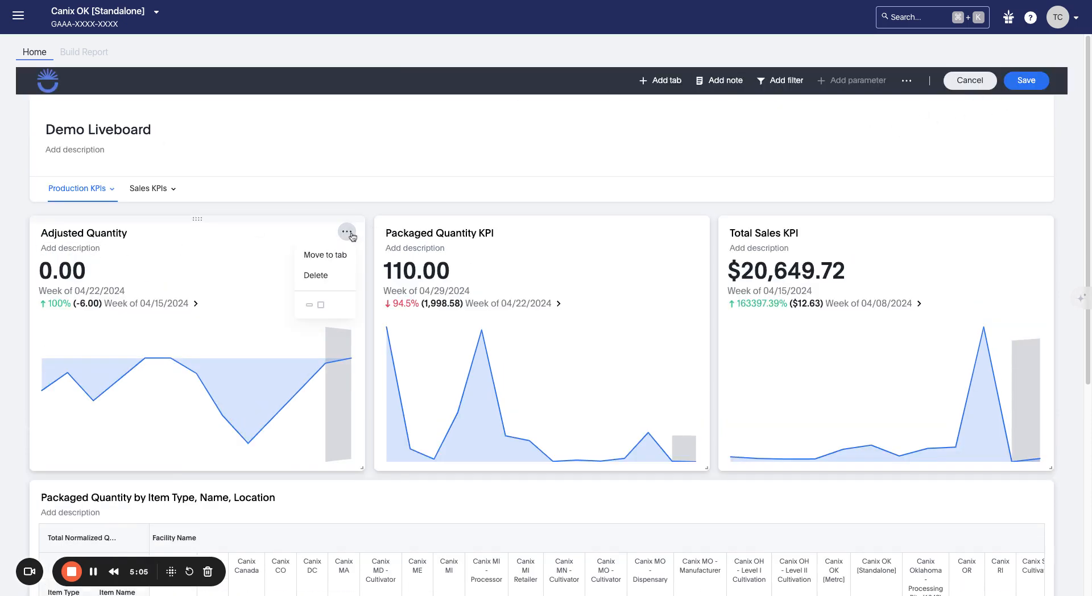
click(333, 256)
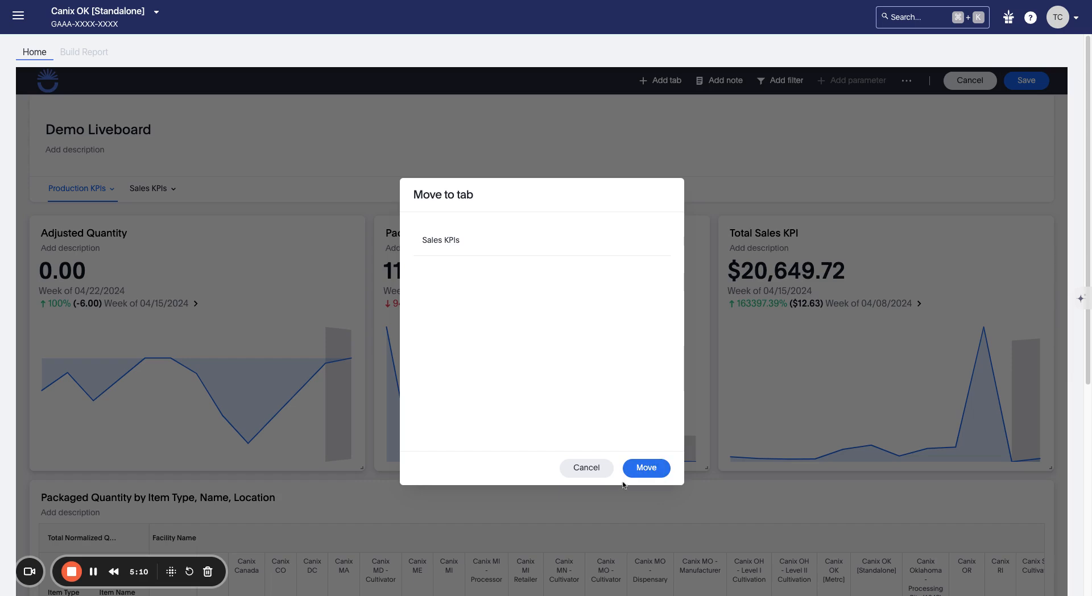
click(586, 468)
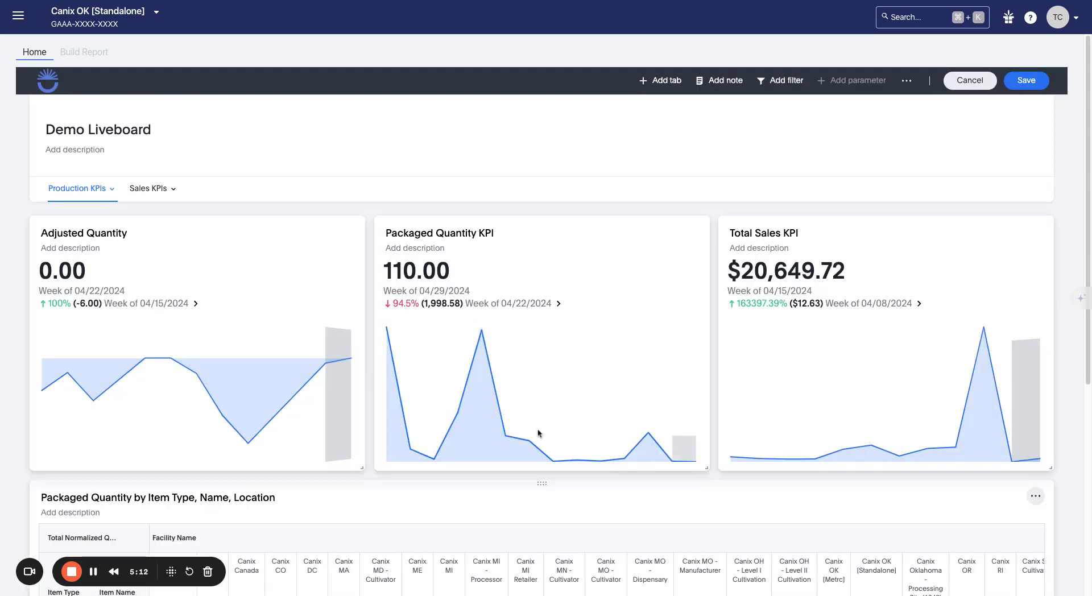
scroll(653, 324, down, 5)
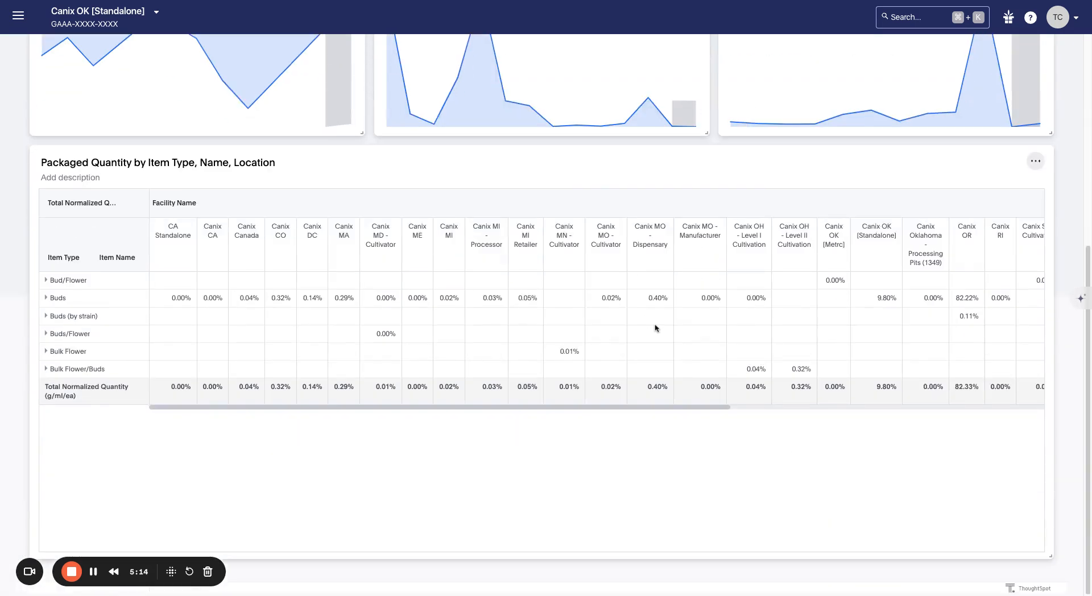
scroll(653, 327, up, 5)
scroll(605, 296, down, 5)
scroll(567, 486, up, 5)
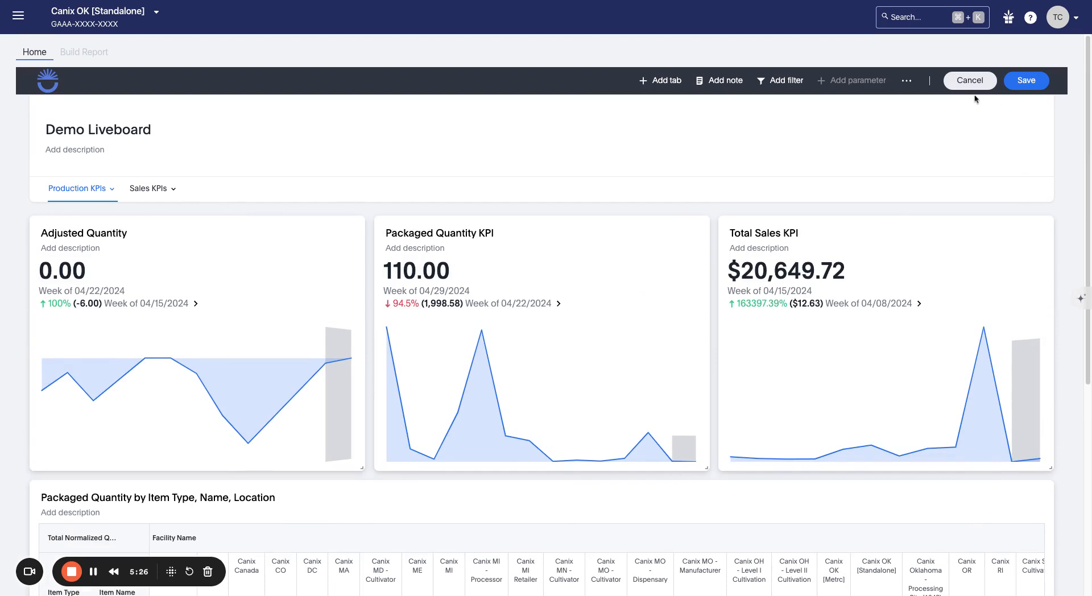
Step: Add a new note tile to the Production KPIs tab and enlarge it
click(715, 85)
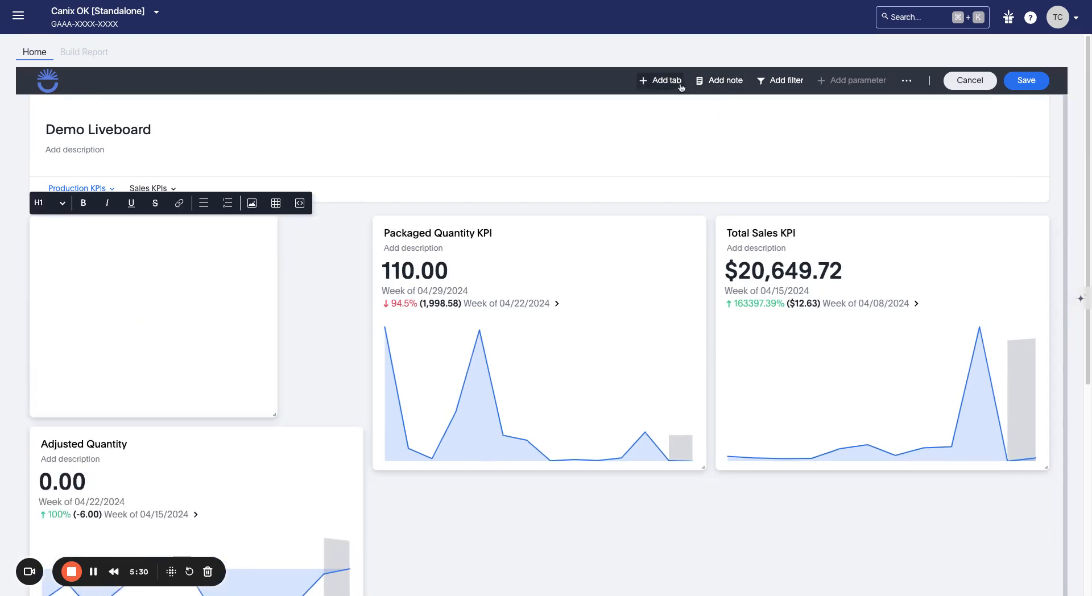
drag(273, 413, 356, 463)
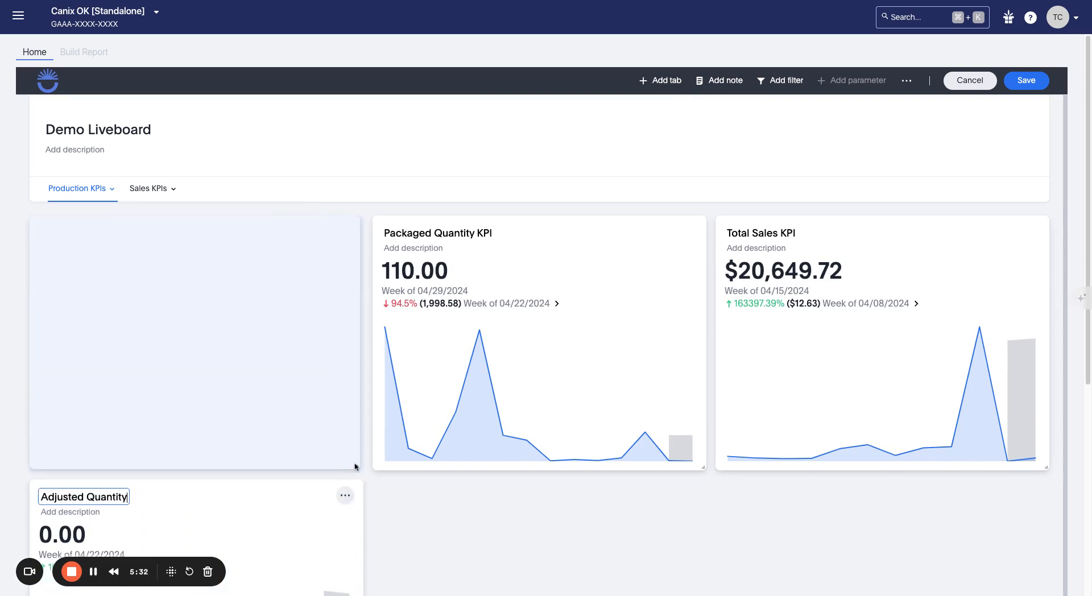
click(292, 300)
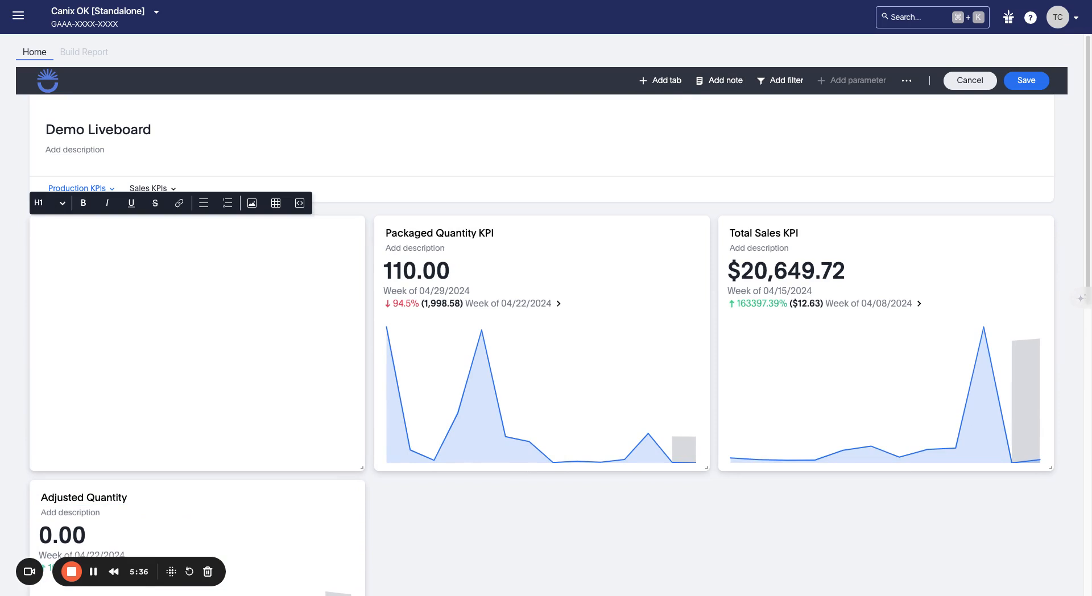
click(459, 530)
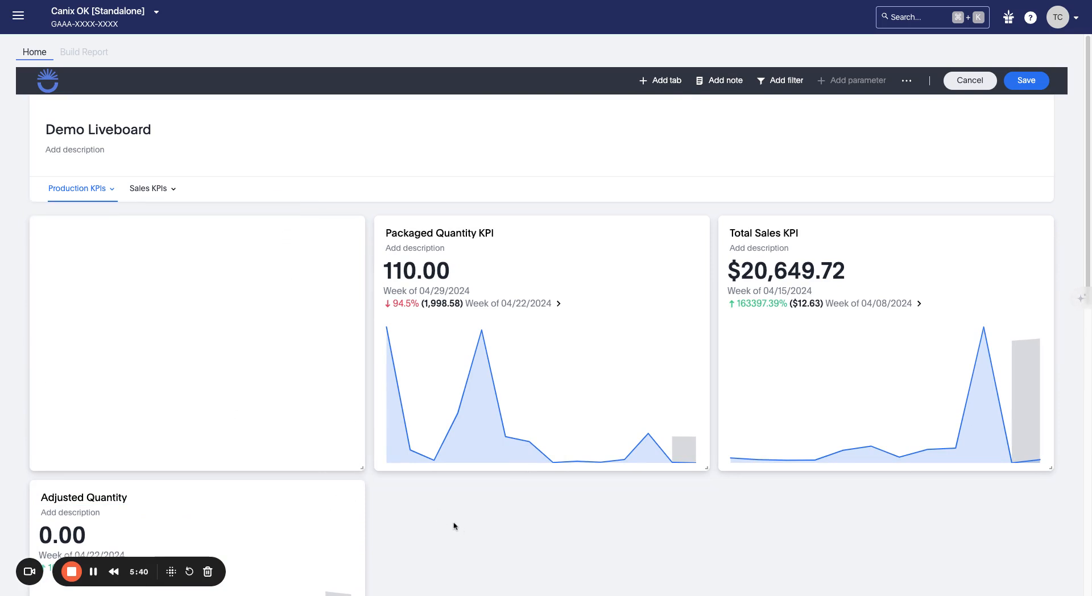
click(187, 376)
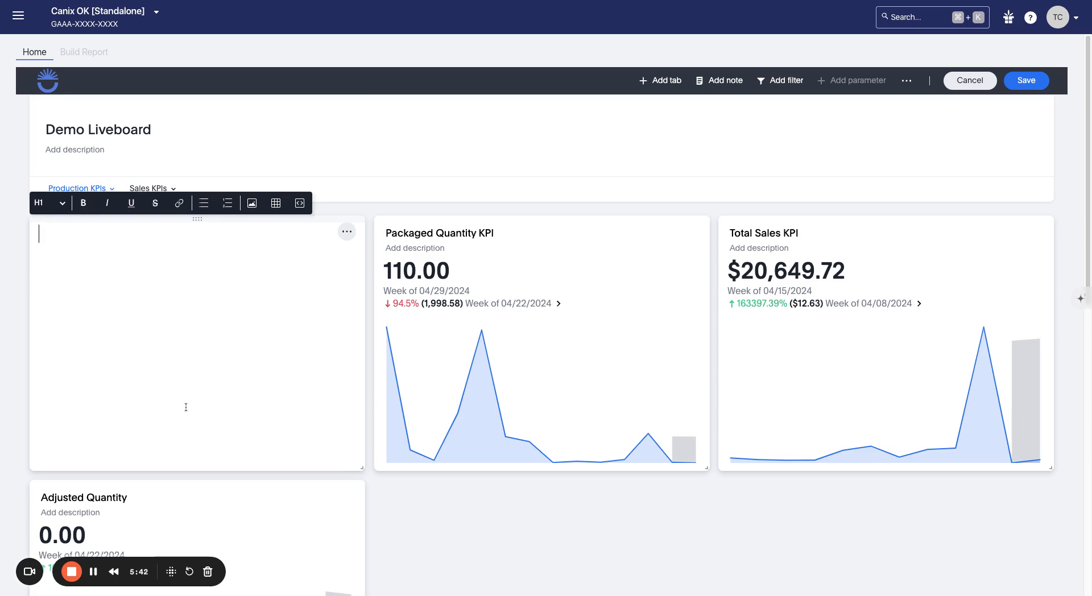
Step: Move the note tile below the Total Sales KPI tile
drag(200, 218, 945, 497)
scroll(889, 341, down, 4)
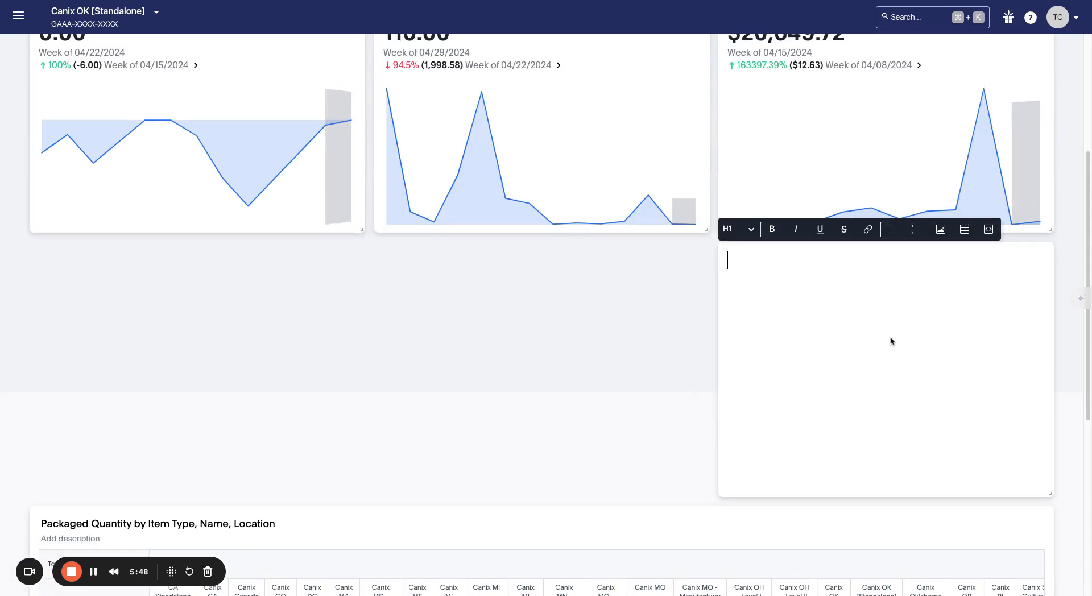
scroll(865, 292, up, 1)
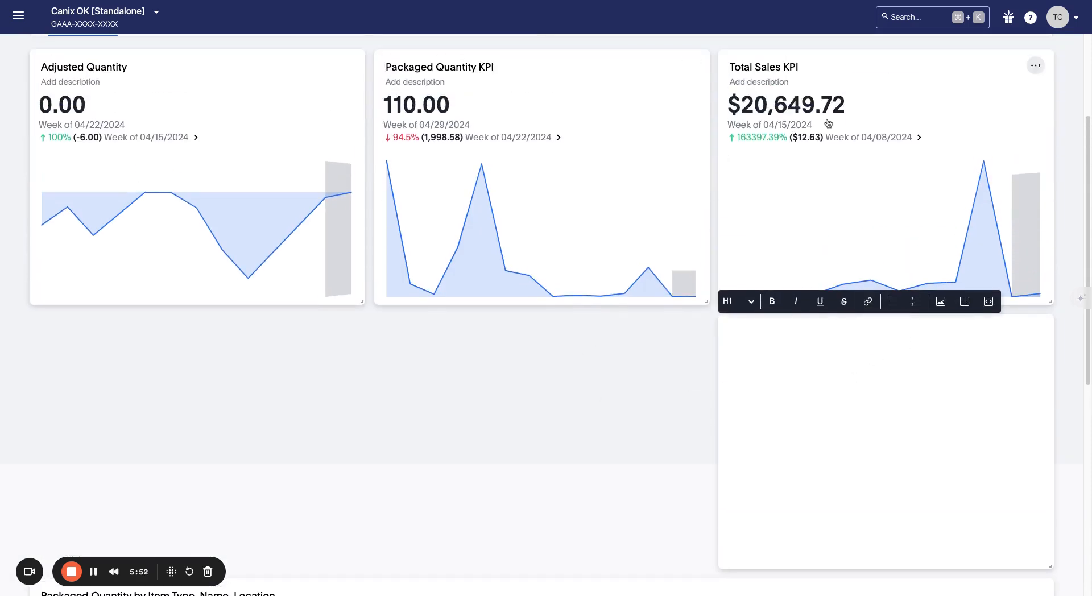
click(806, 339)
click(774, 384)
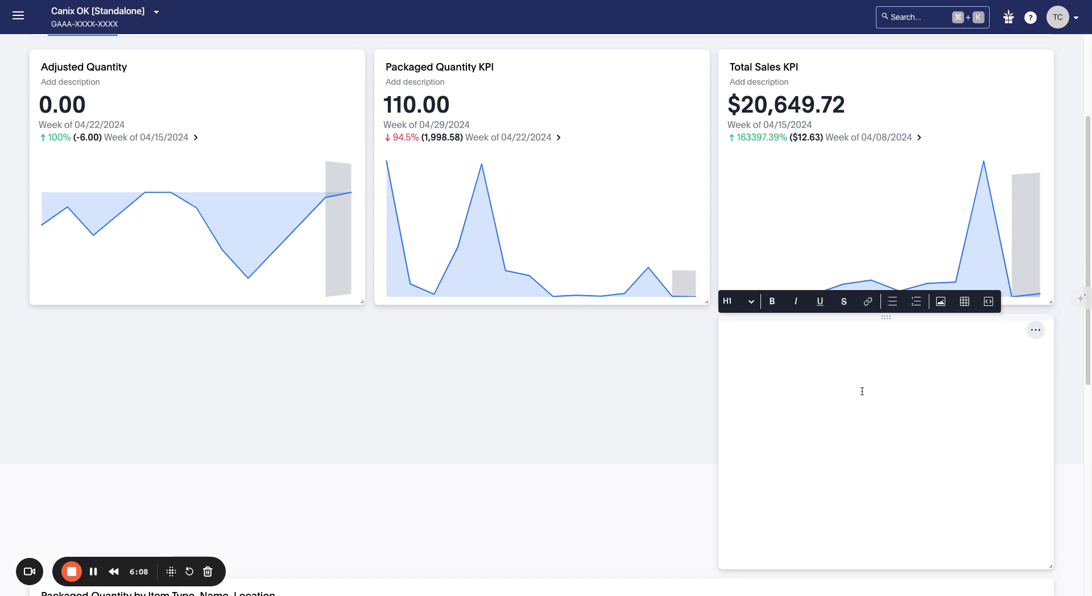
scroll(862, 390, up, 3)
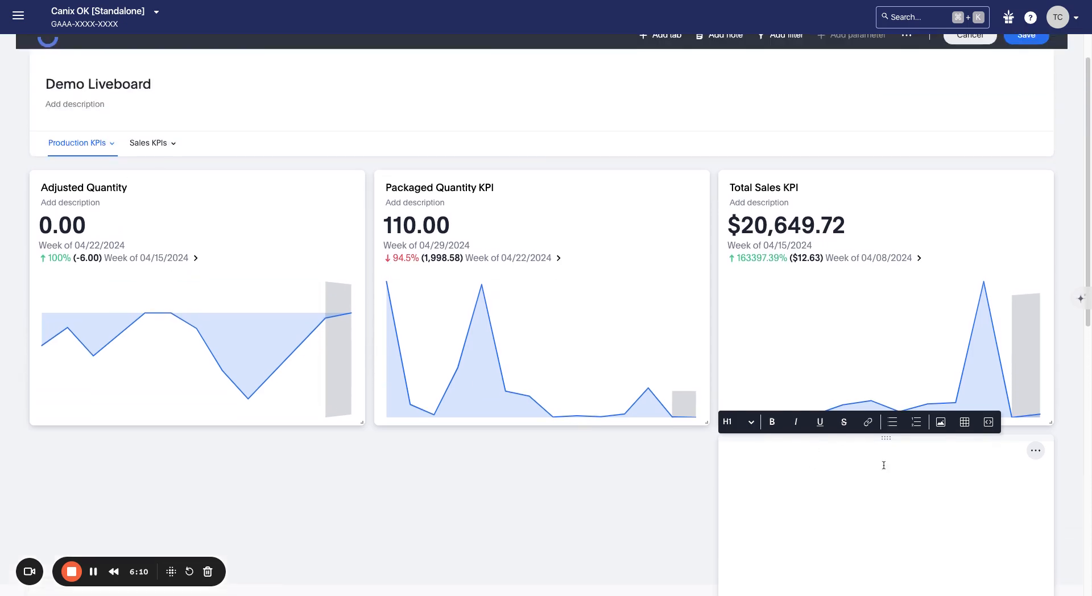
Step: Move the note above the Adjusted Quantity tile and stretch it across the full row
drag(886, 439, 103, 145)
click(93, 105)
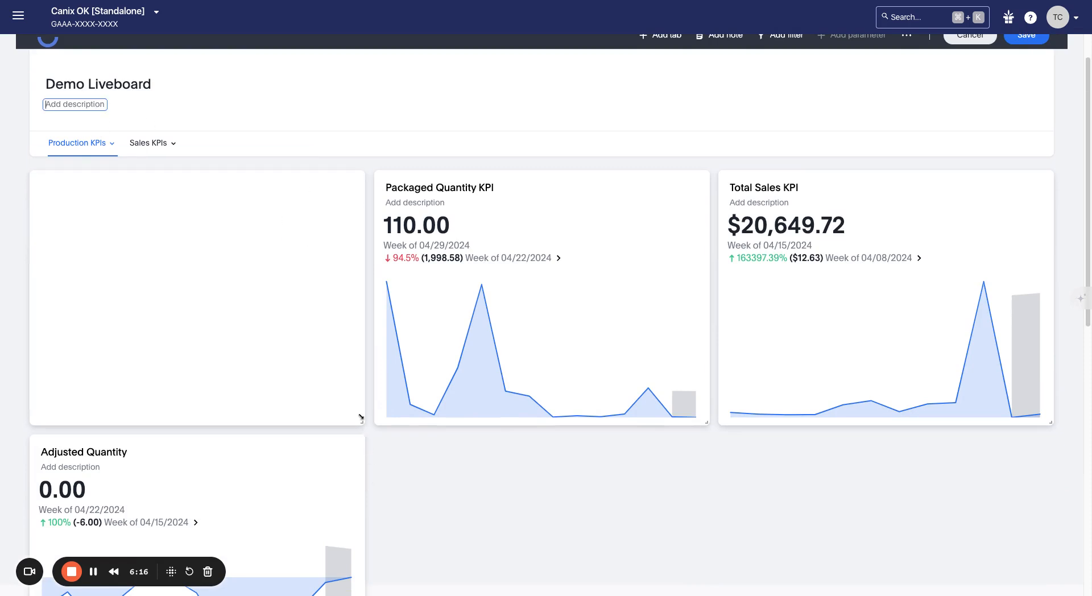
drag(362, 421, 1073, 370)
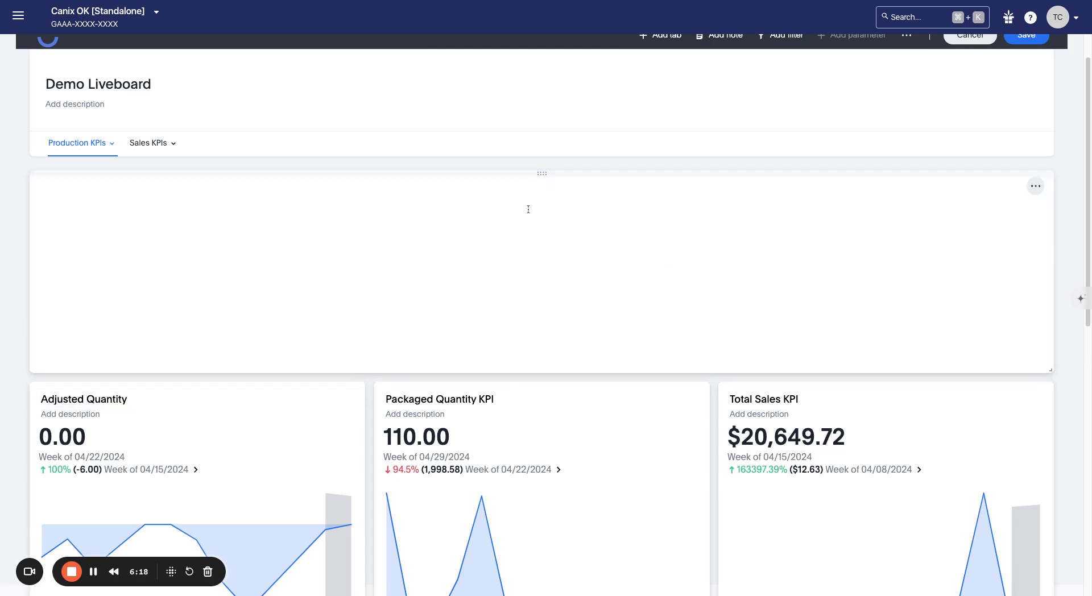
click(526, 245)
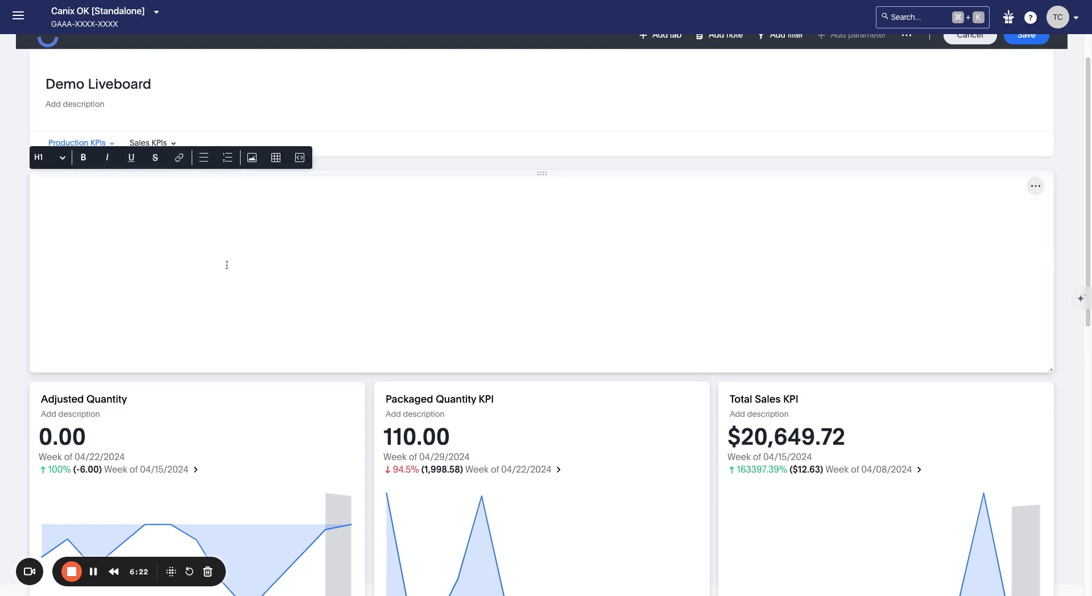
scroll(375, 279, up, 1)
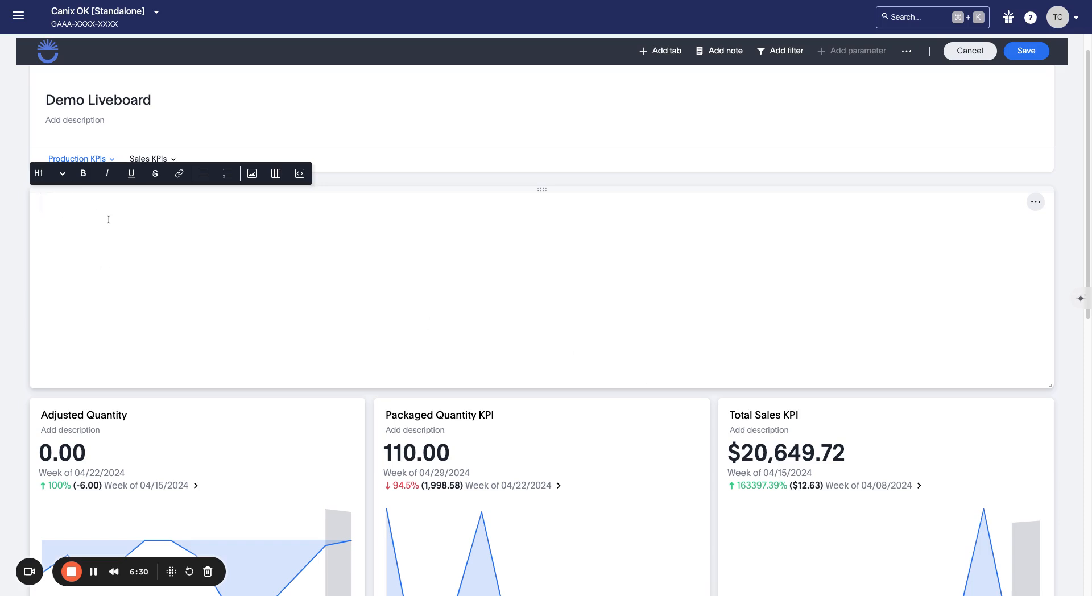
Step: Type a 'Notes' heading and a 'Paragaraph' body line in the note
text(Notes)
key(Return)
text(asdf)
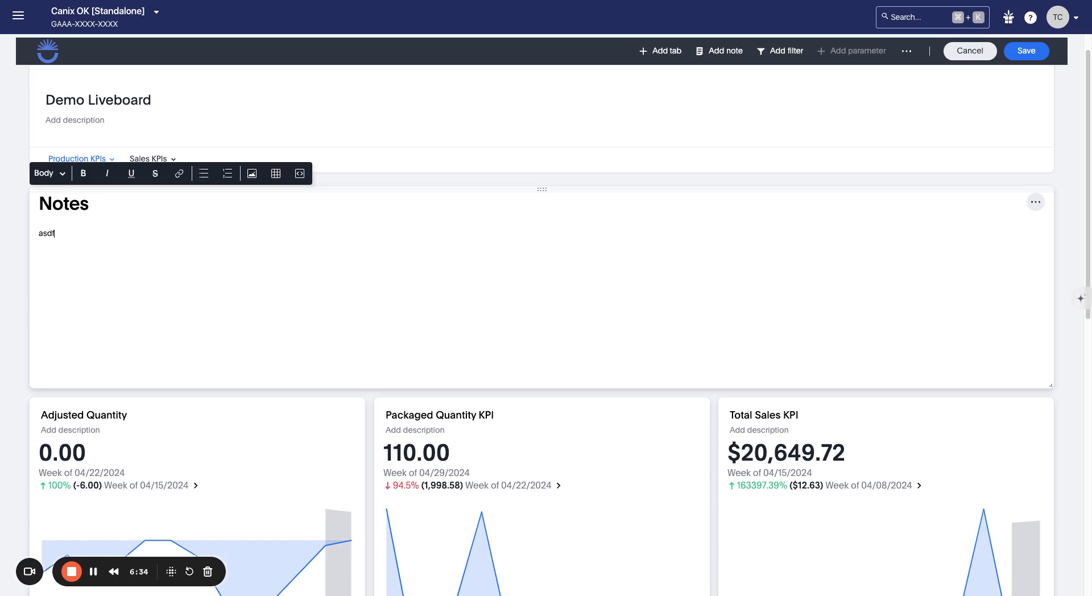
key(BackSpace)
key(BackSpace)
key(BackSpace)
key(BackSpace)
text(Paragaraph)
key(Return)
Step: Toggle strikethrough on and off and cancel adding a link
click(156, 178)
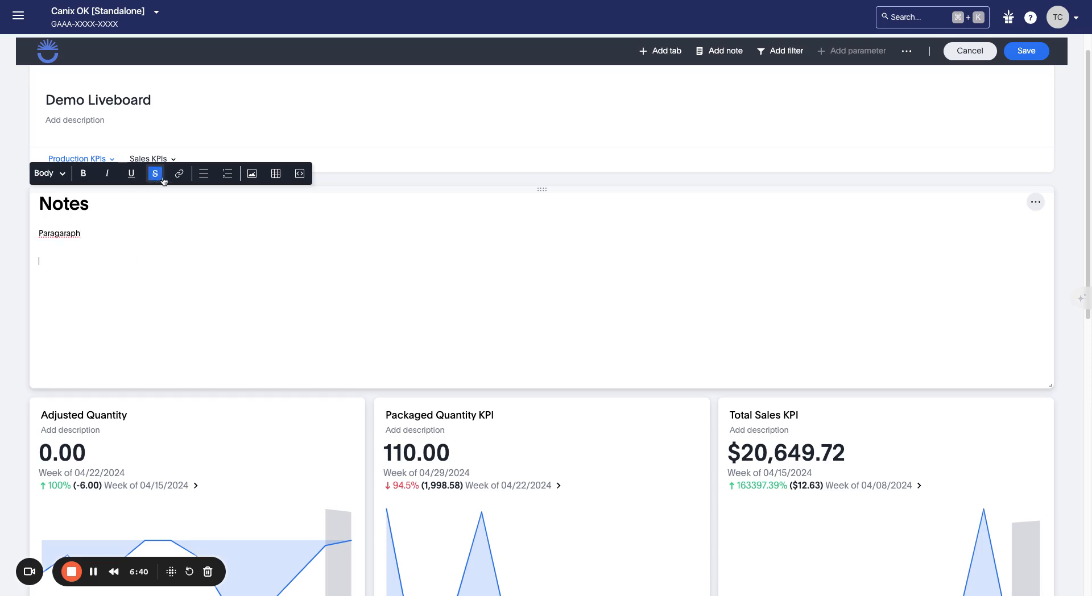
click(161, 179)
click(183, 178)
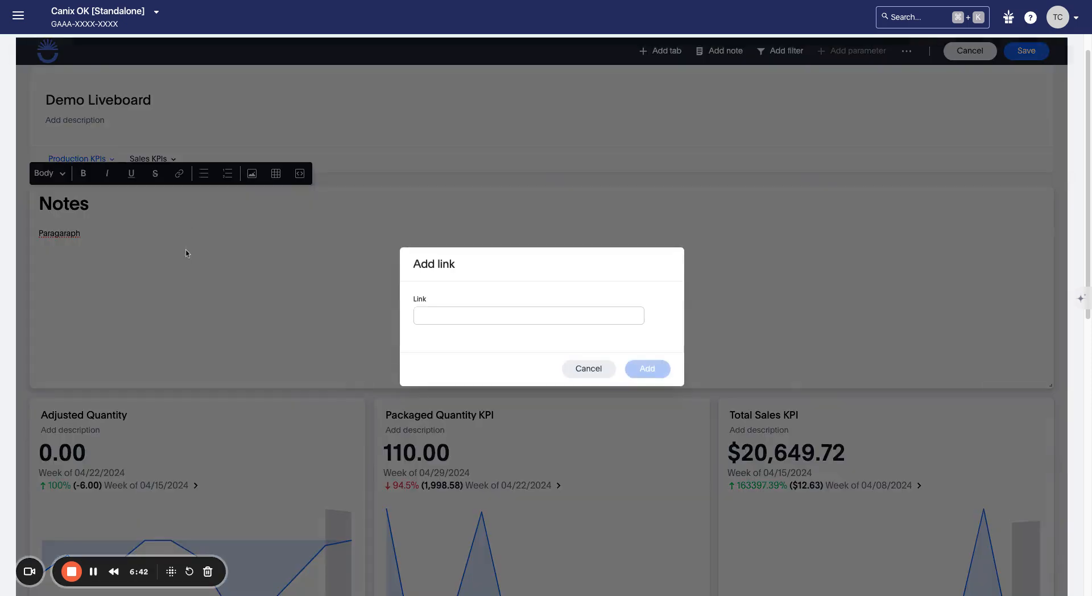
click(608, 372)
click(204, 185)
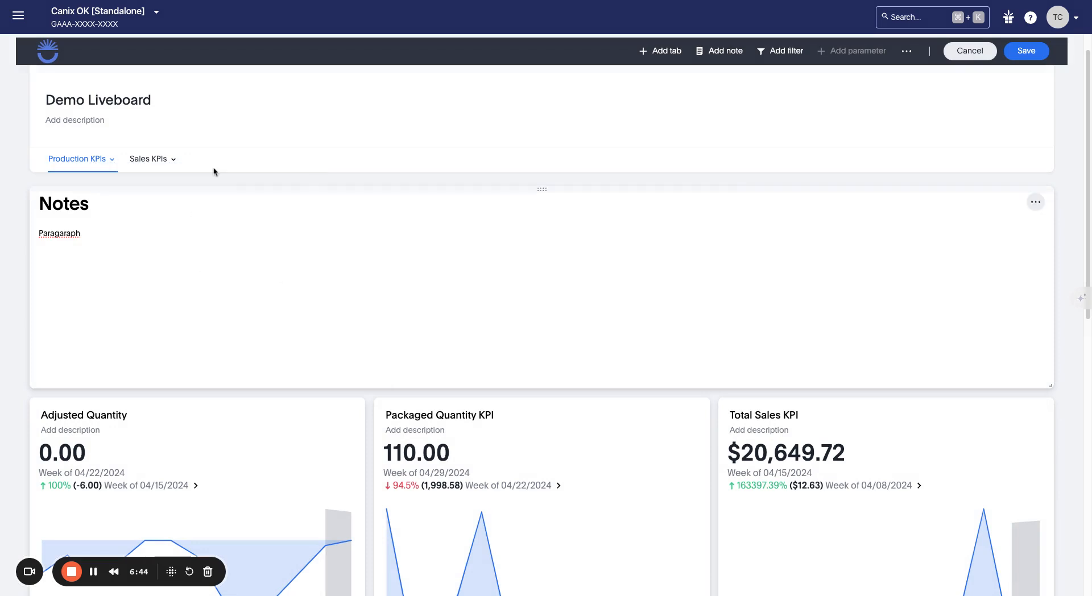
click(161, 227)
Step: Start a bulleted list, insert a 3x3 table, and cancel embedding external content
click(204, 174)
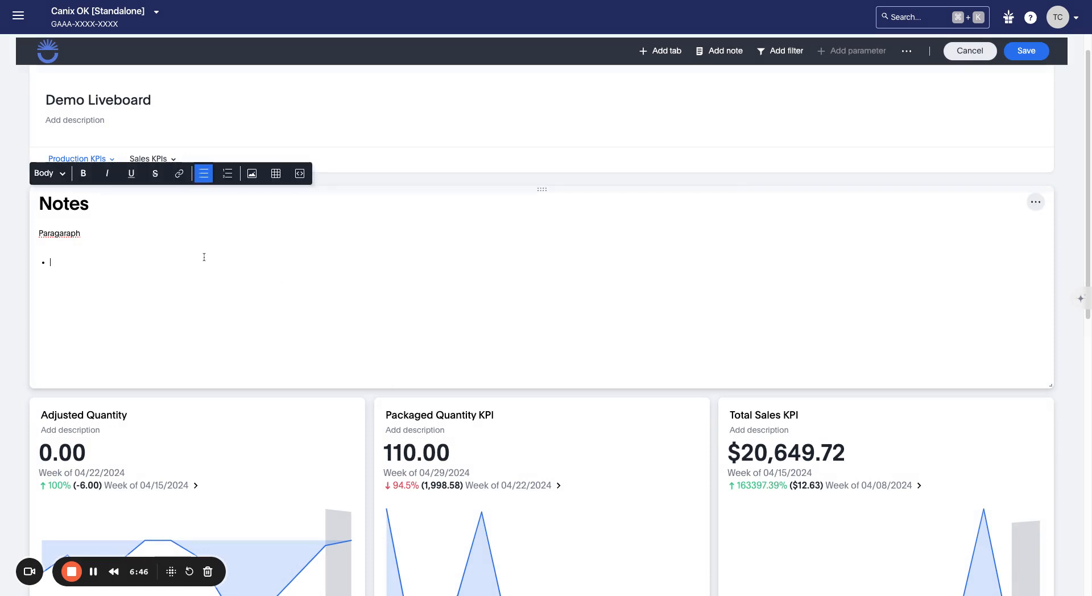
click(275, 173)
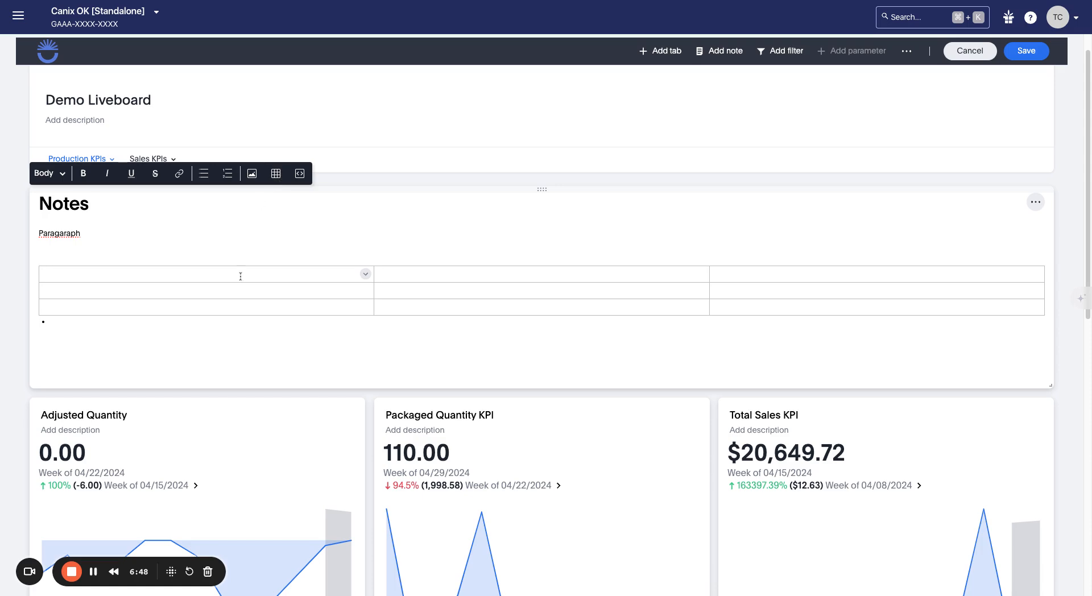
click(412, 310)
click(371, 275)
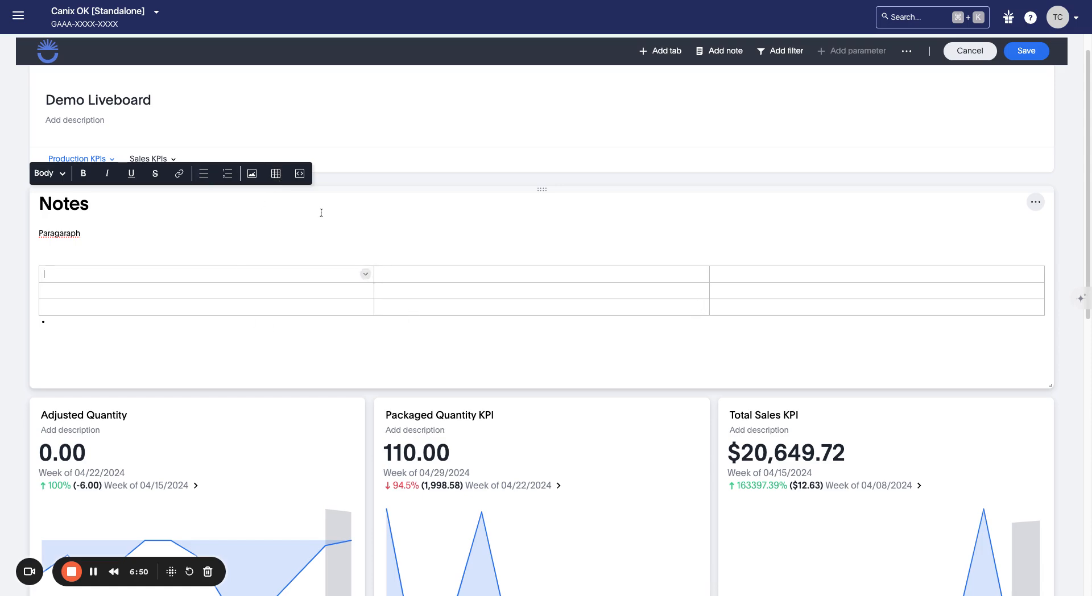
click(299, 174)
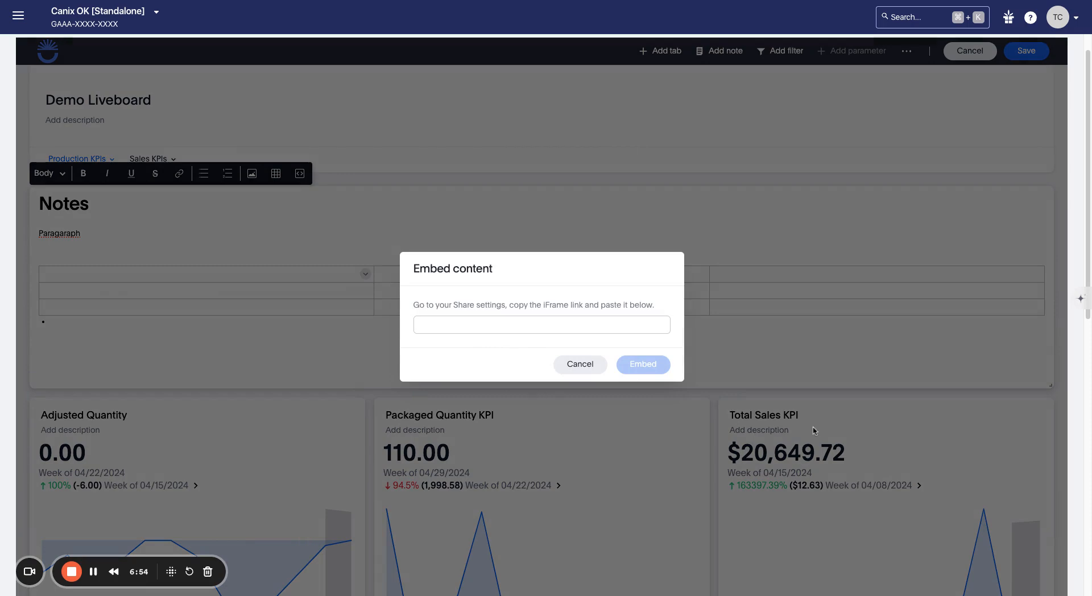
click(574, 367)
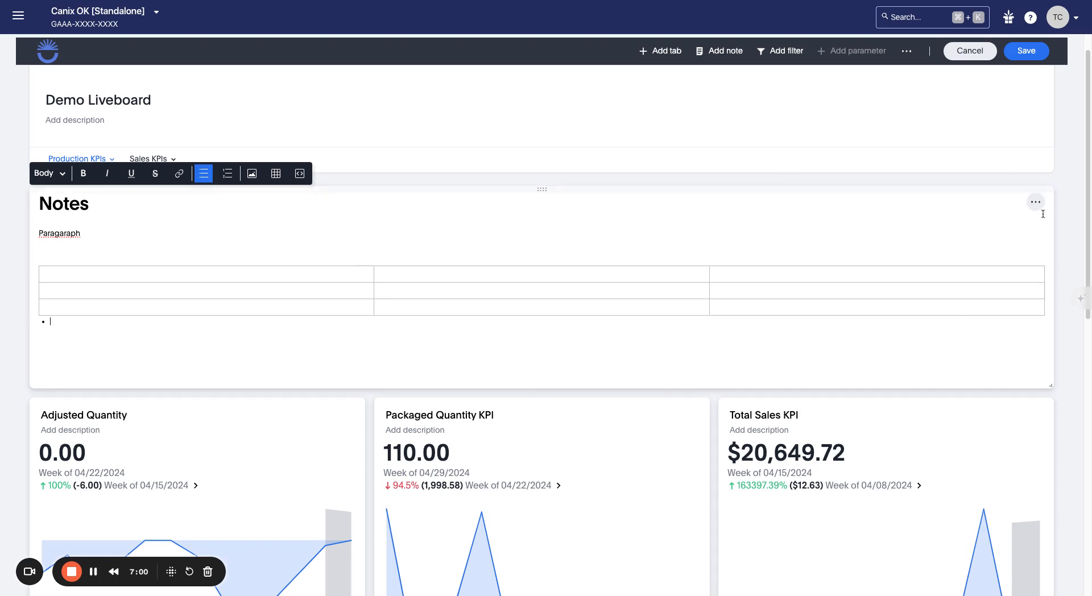
Step: Delete the Notes card from the liveboard
click(1036, 202)
click(1044, 207)
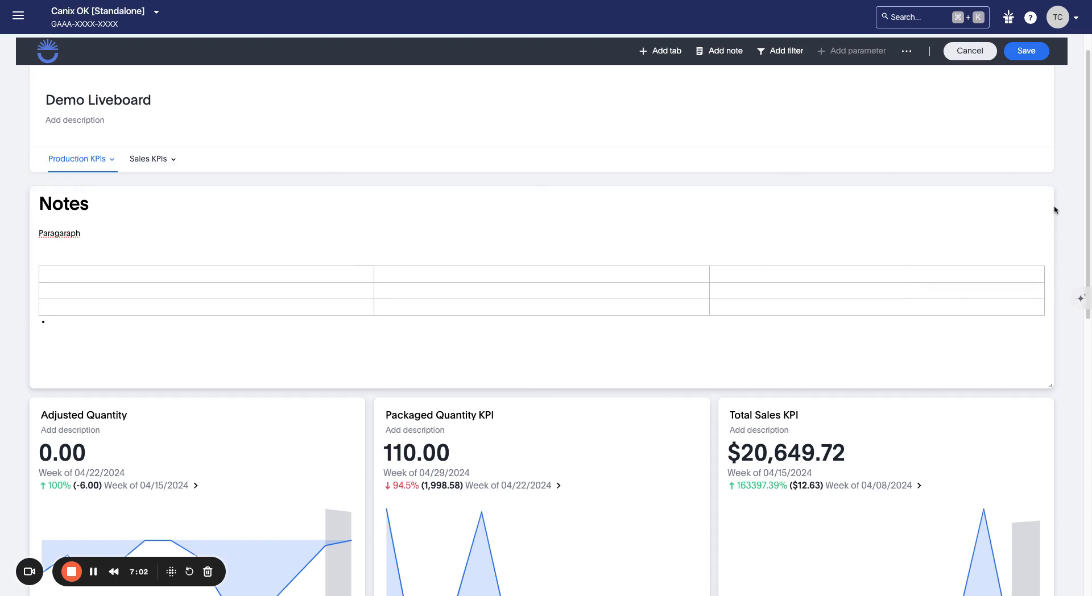
click(1036, 203)
click(1002, 256)
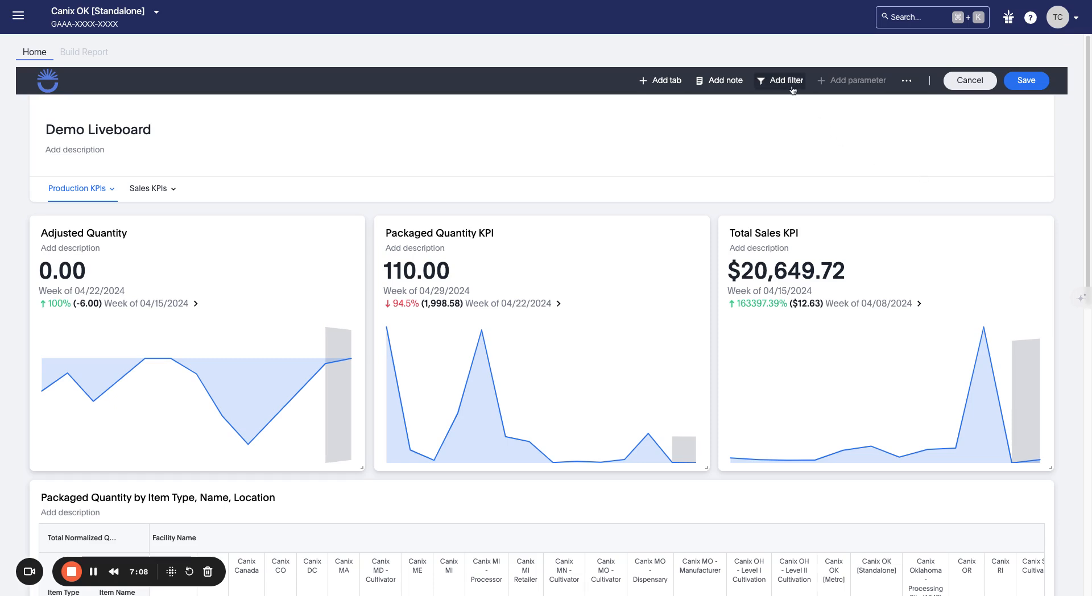
Step: Open the Add Filters panel and browse the Sales Orders columns
click(771, 82)
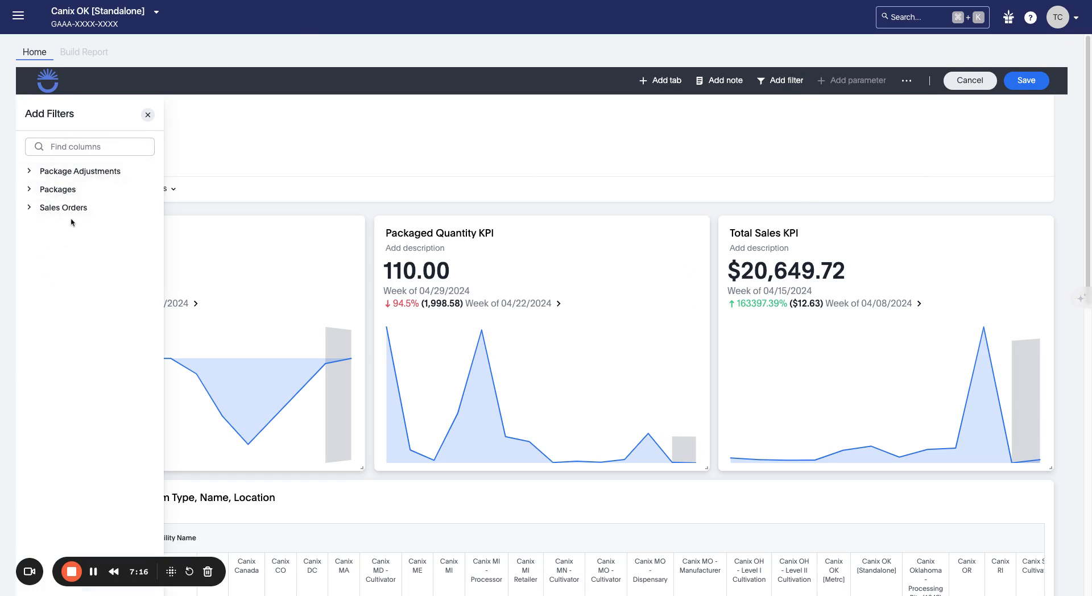
click(89, 210)
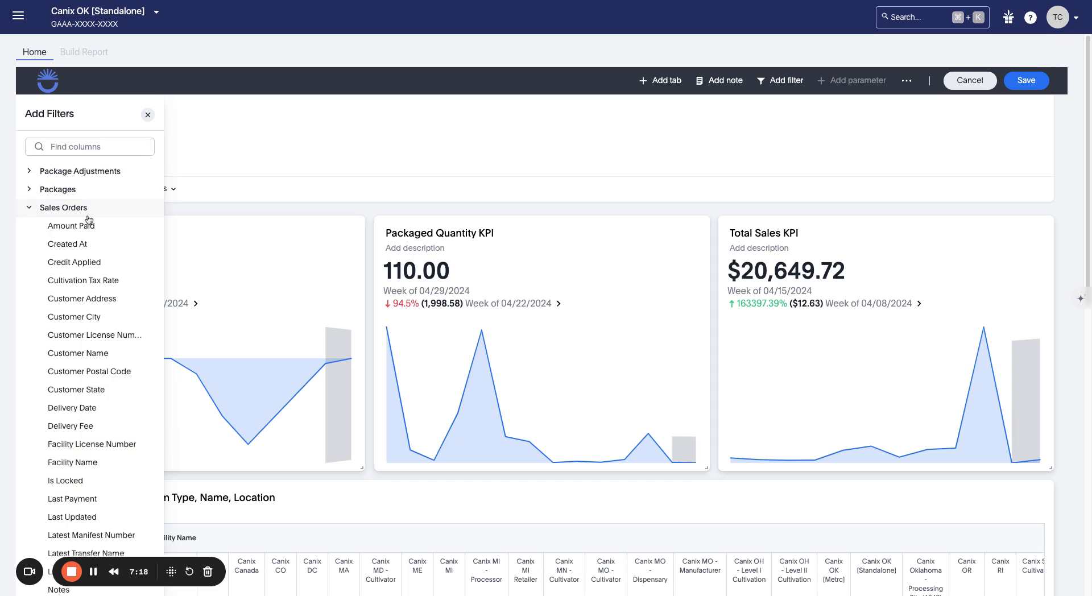
click(101, 206)
Step: Search 'facility' and pick Facility Name under Package Adjustments as the filter
click(97, 145)
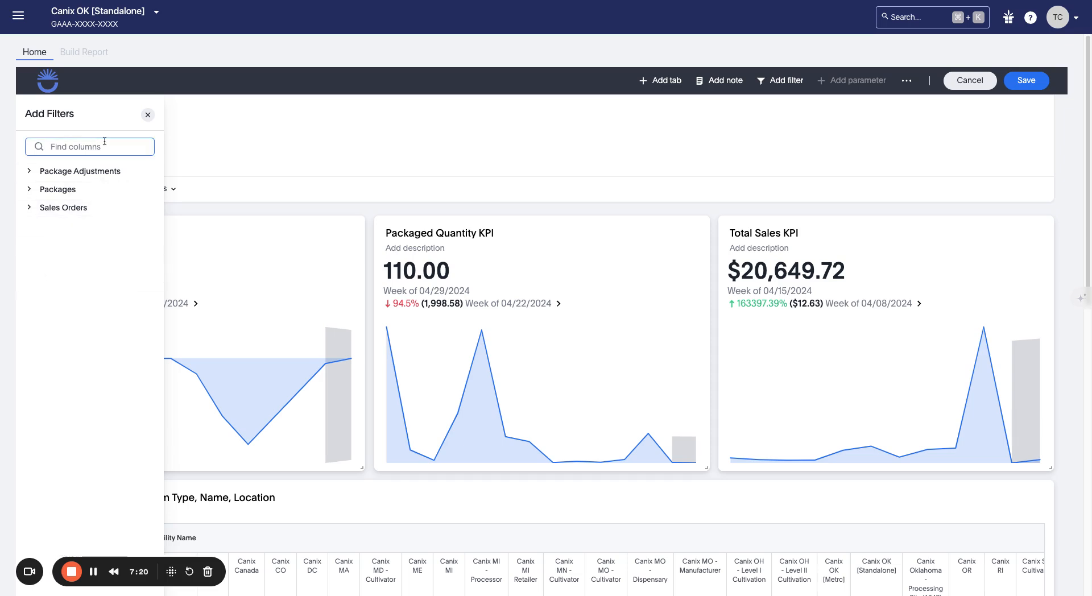
text(facility')
key(BackSpace)
click(74, 172)
click(97, 226)
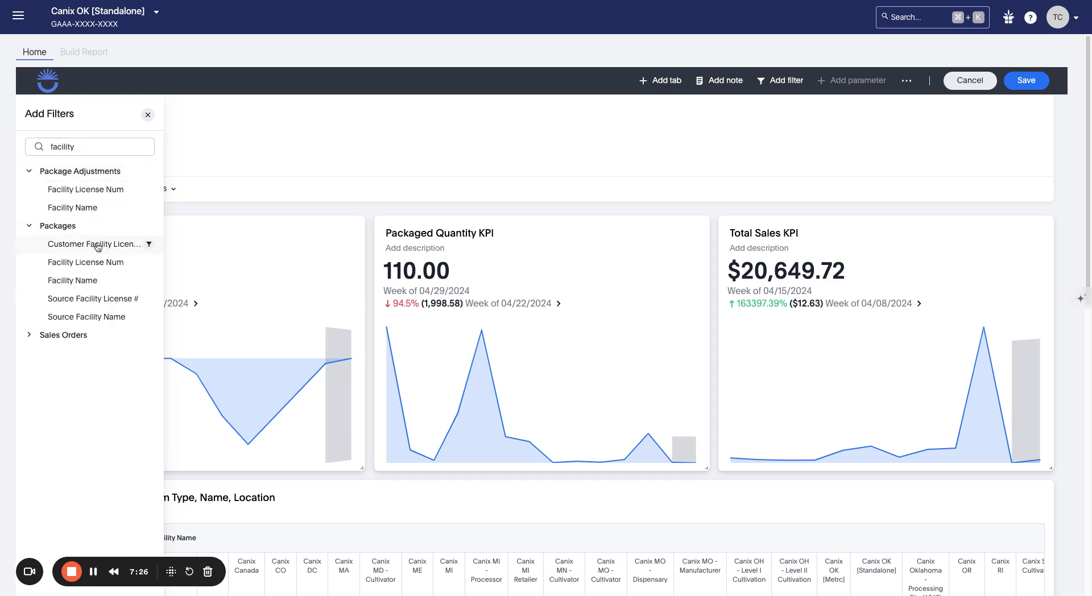
click(97, 337)
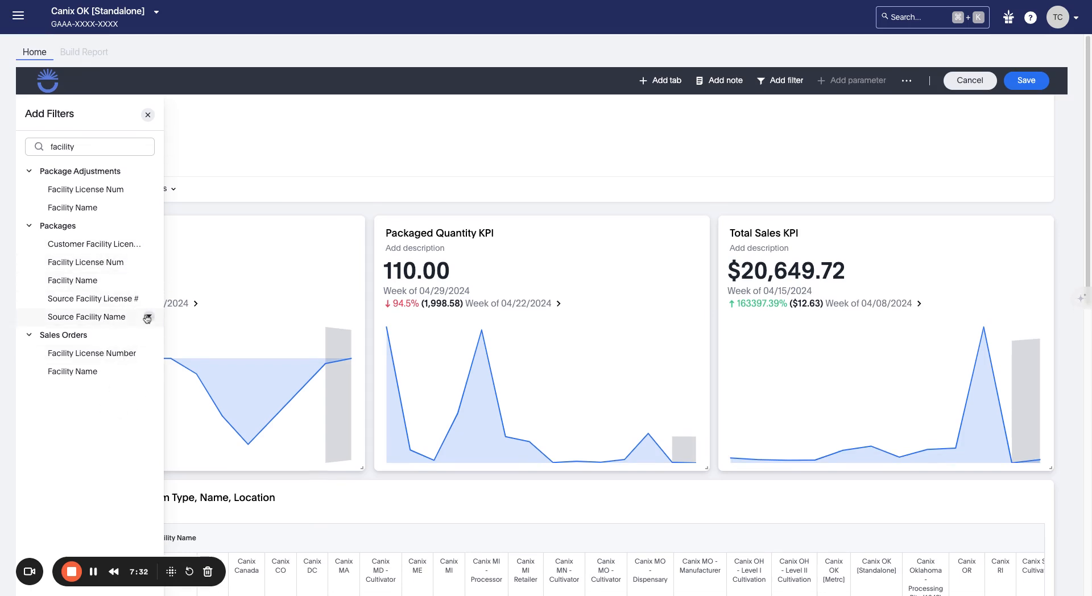
click(119, 210)
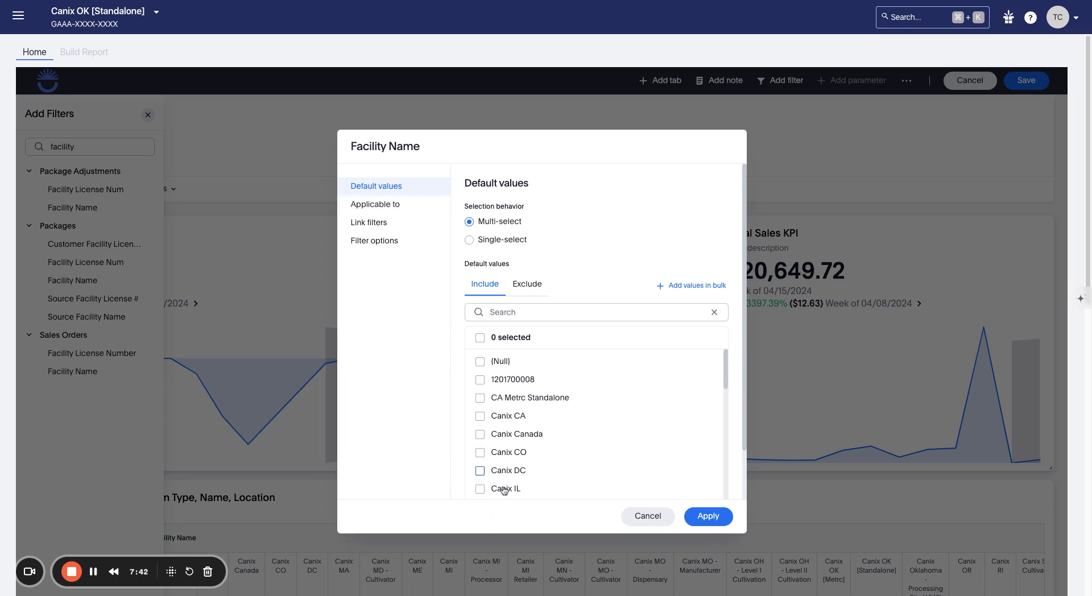
Step: Link the Facility Name filter to the Sales Orders worksheet's Facility Name column
click(409, 207)
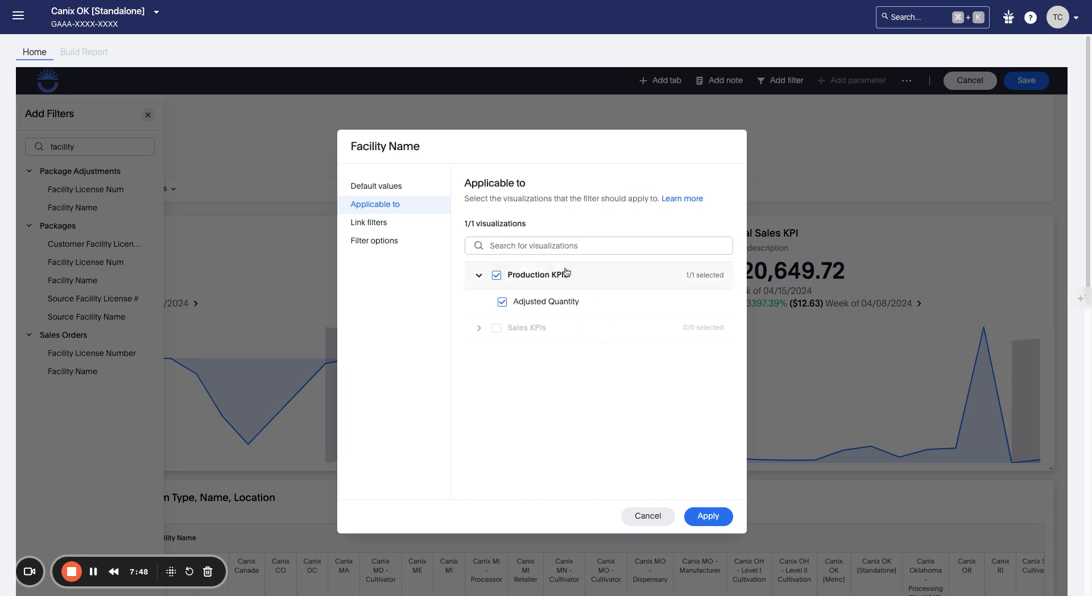
click(404, 226)
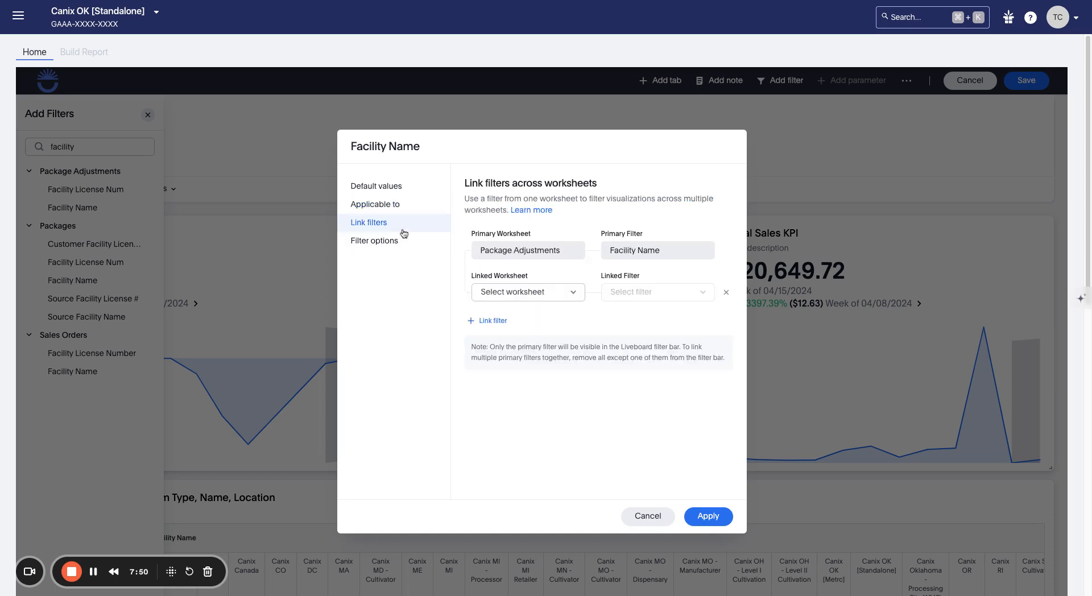
click(559, 295)
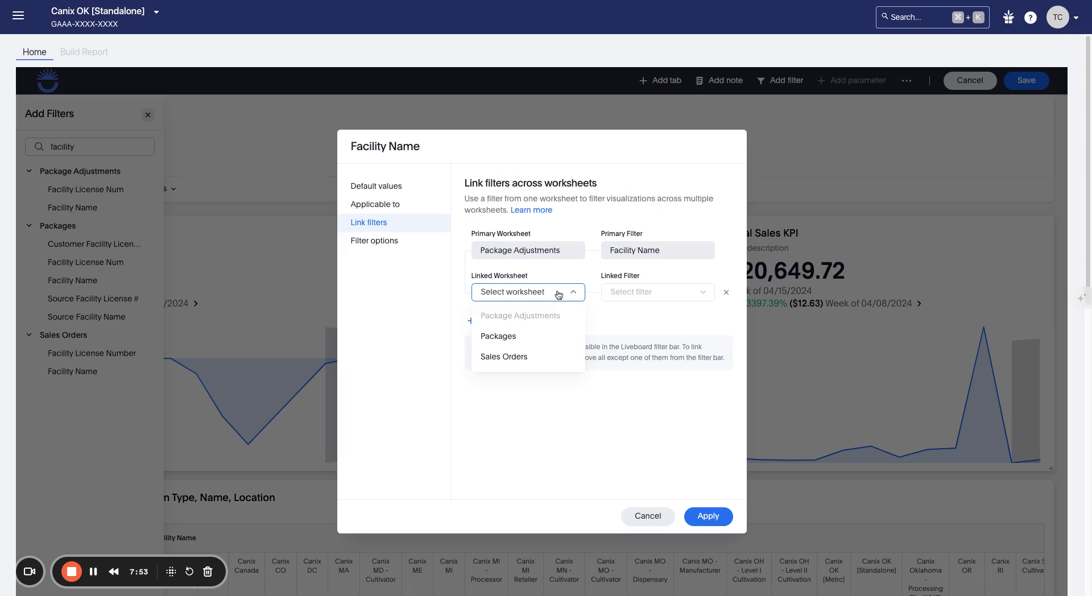
click(528, 357)
click(659, 295)
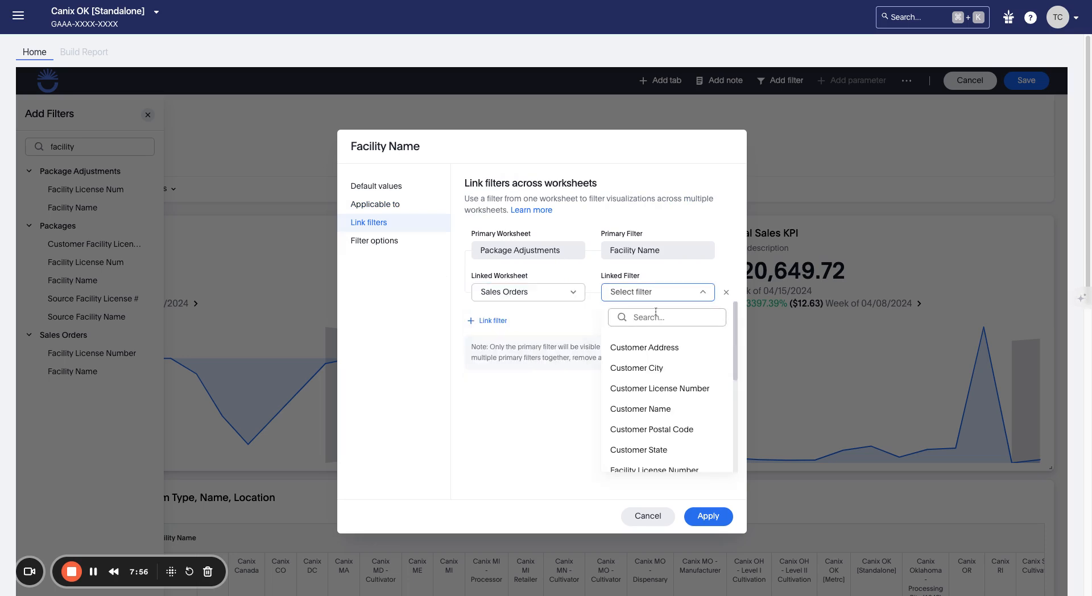
text(Facia)
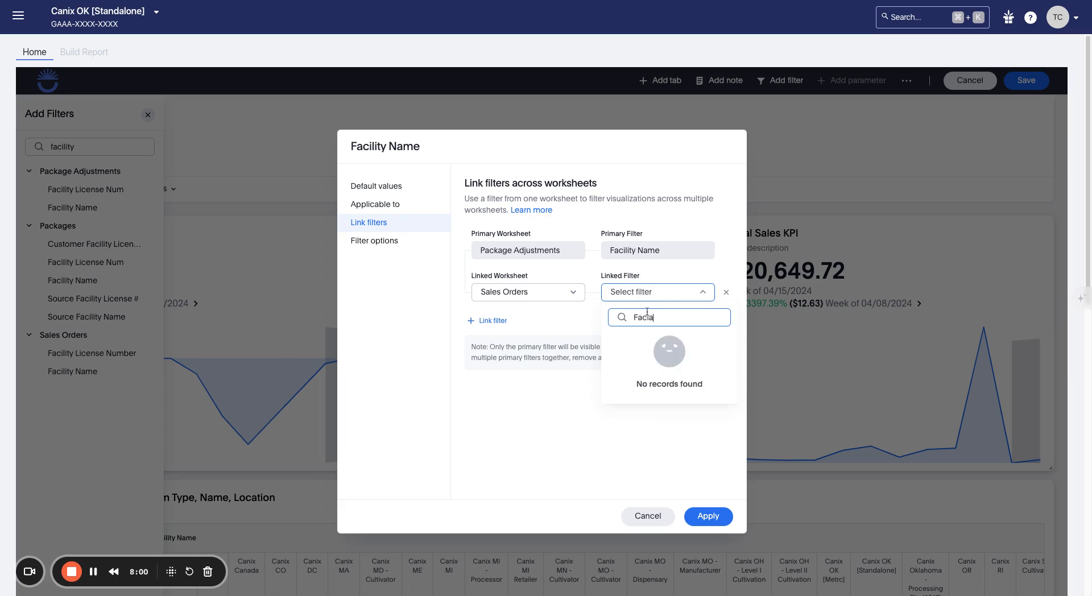
key(BackSpace)
text(l)
click(673, 371)
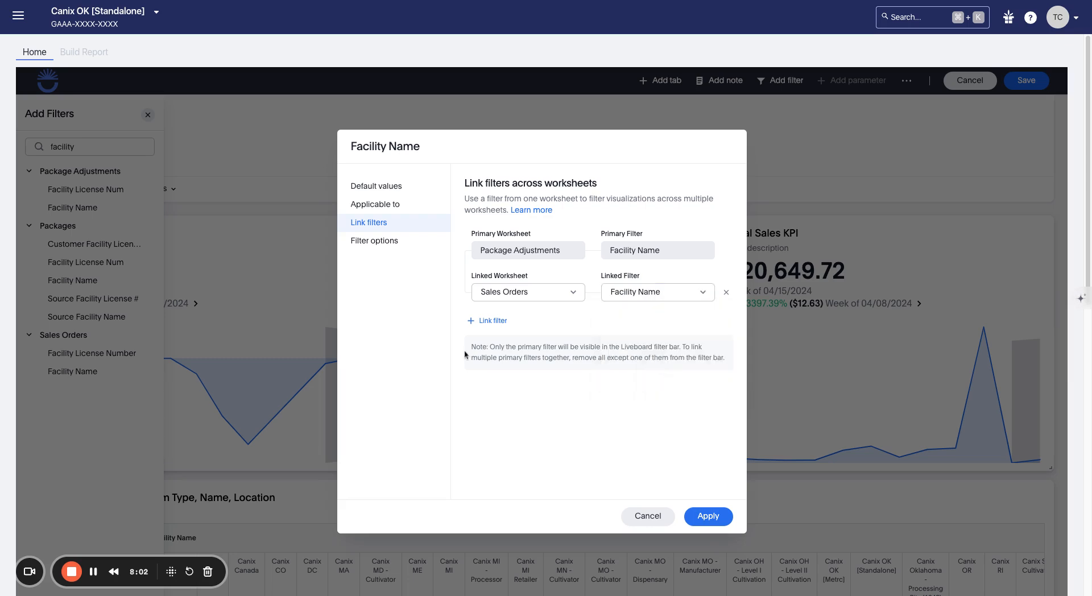
Step: Add a second link to the Packages worksheet's Facility Name column
click(492, 320)
click(496, 323)
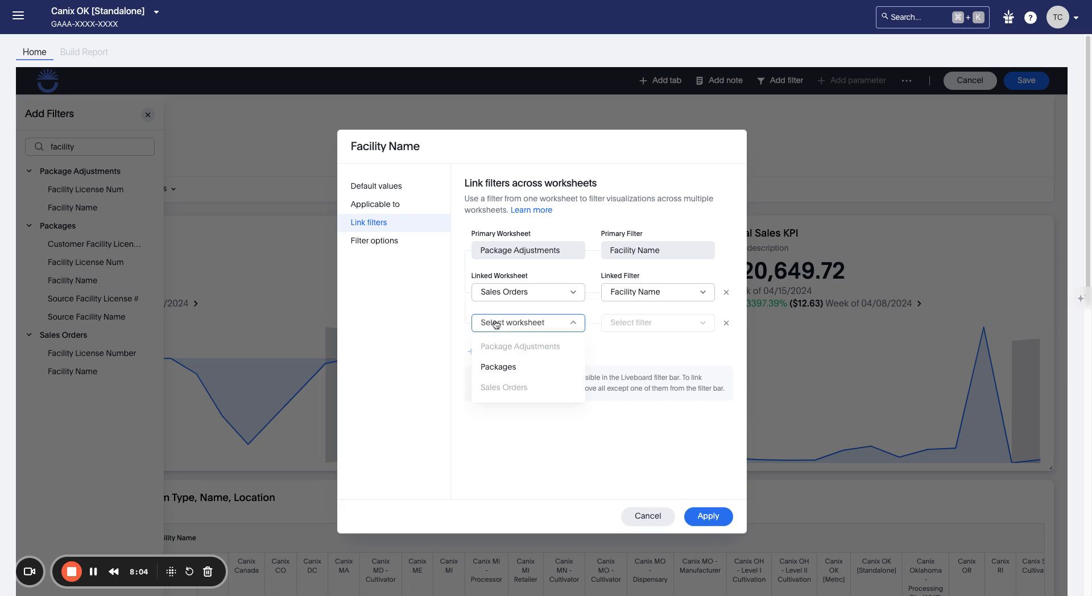
click(526, 370)
click(635, 322)
text(fac)
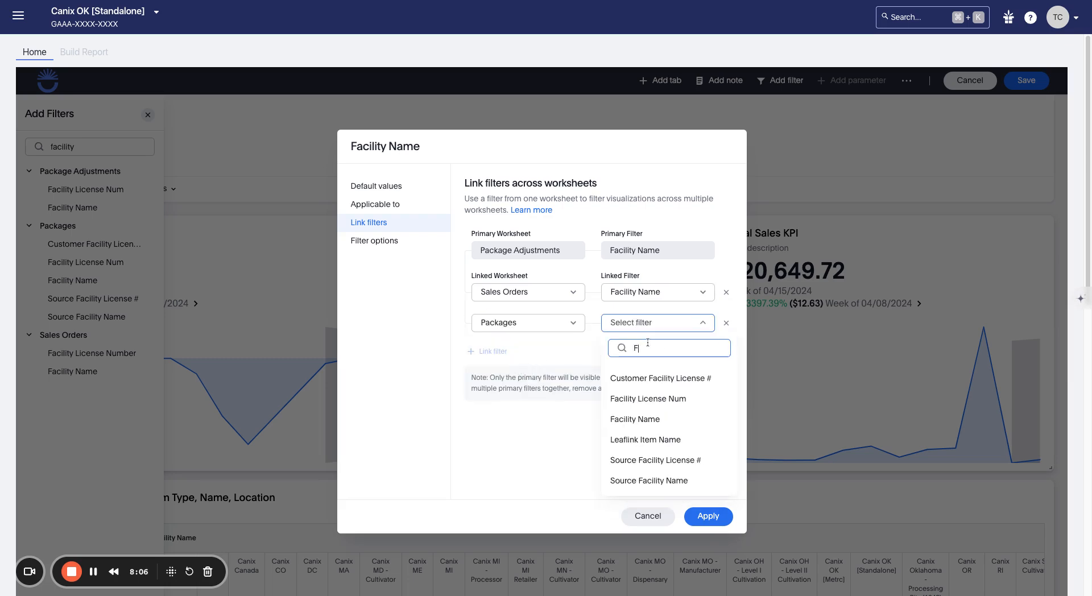
click(647, 414)
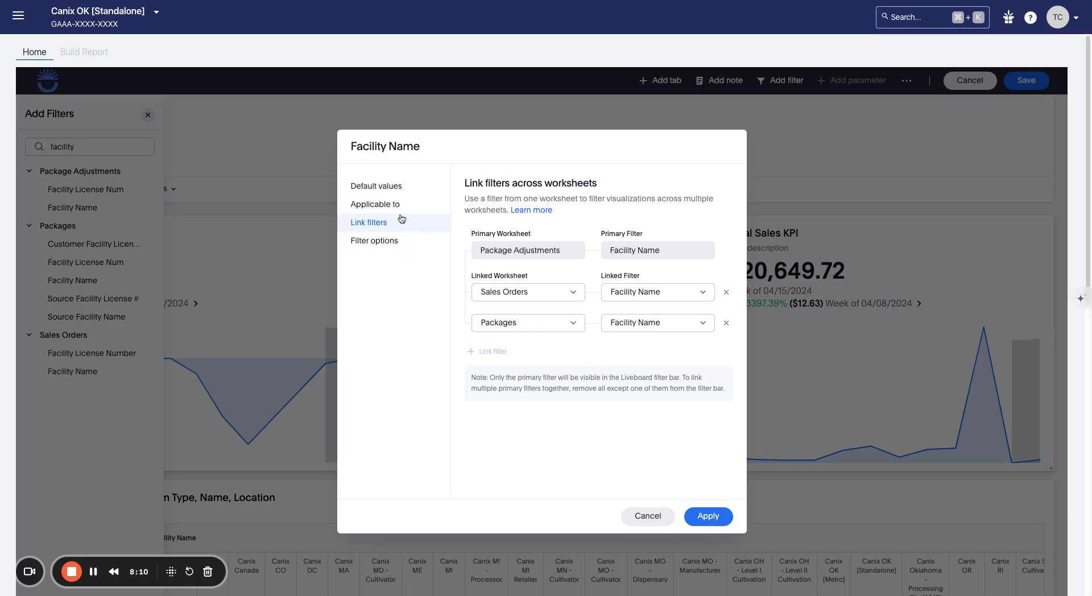
Step: Review the filter's default values, covered visualizations and Filter options display name
click(396, 193)
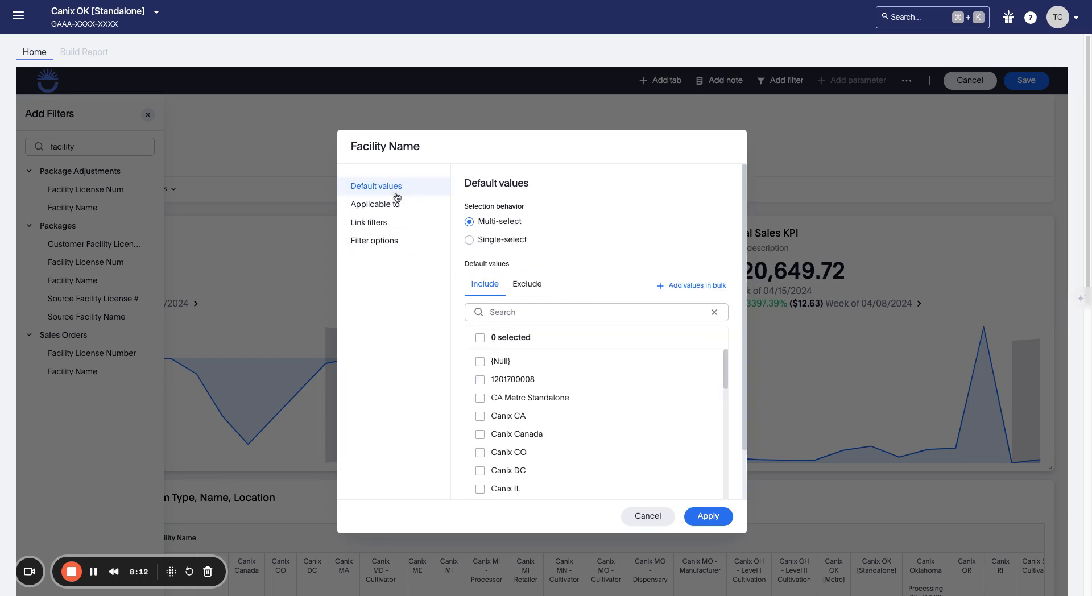
click(396, 206)
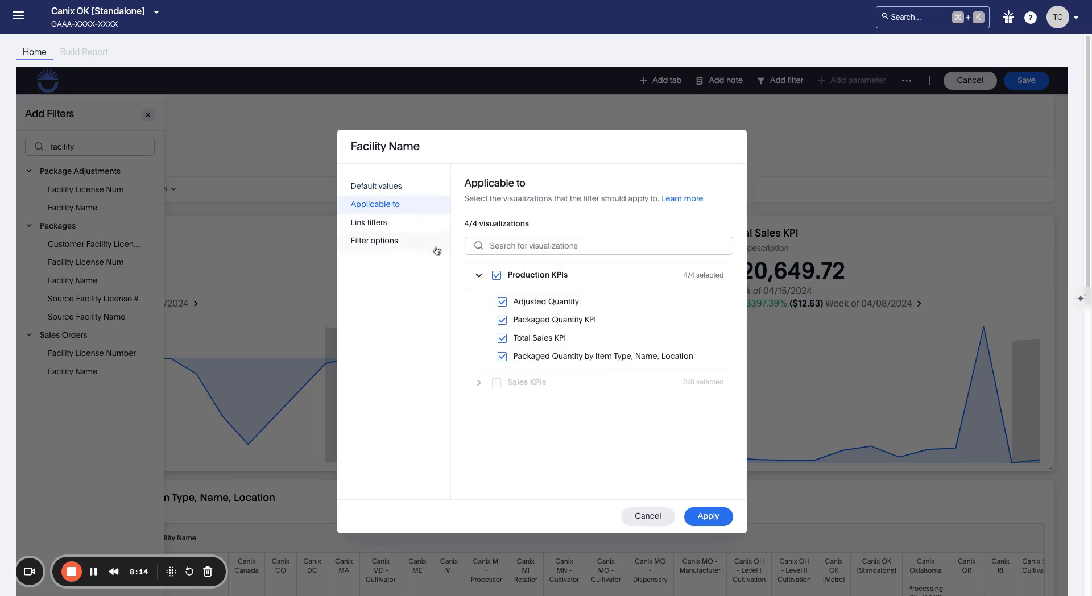
click(414, 246)
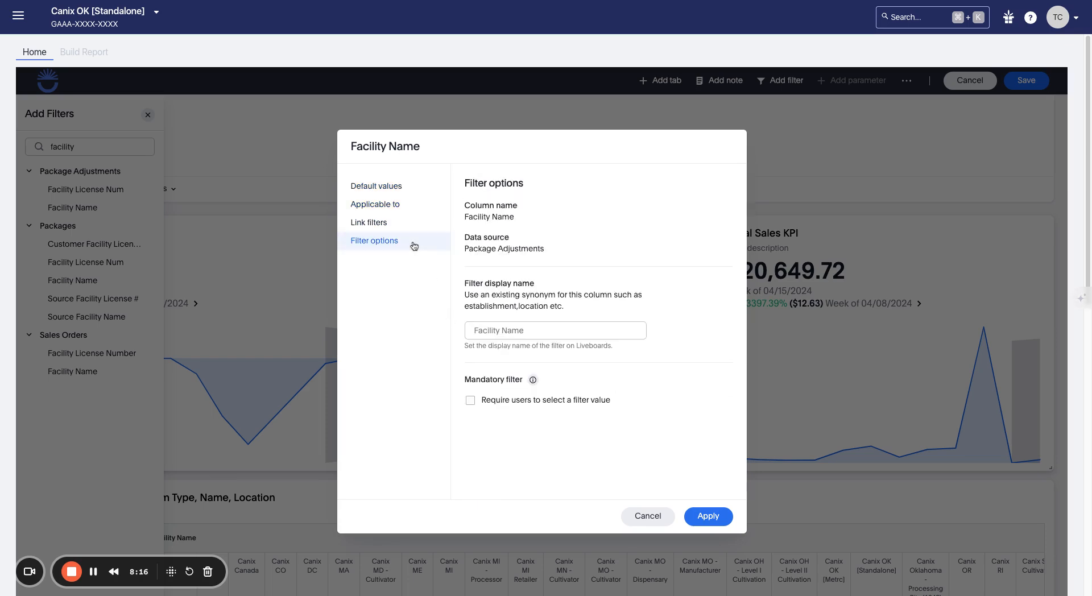
click(562, 336)
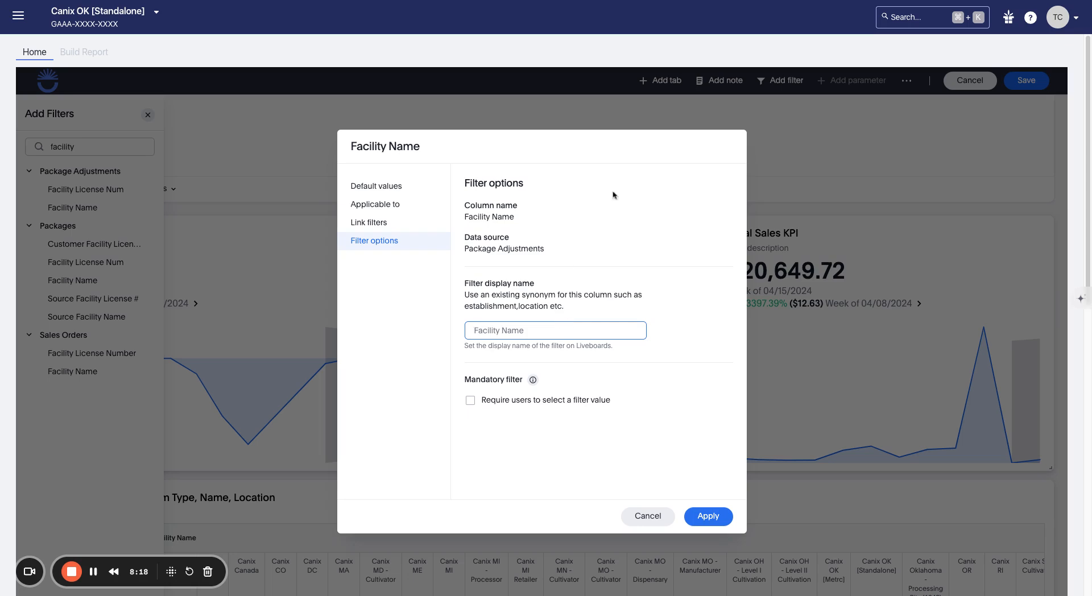
Step: Name the filter 'Facility', apply it, check its values unchanged, and save Demo Liveboard
text(Facility)
click(708, 516)
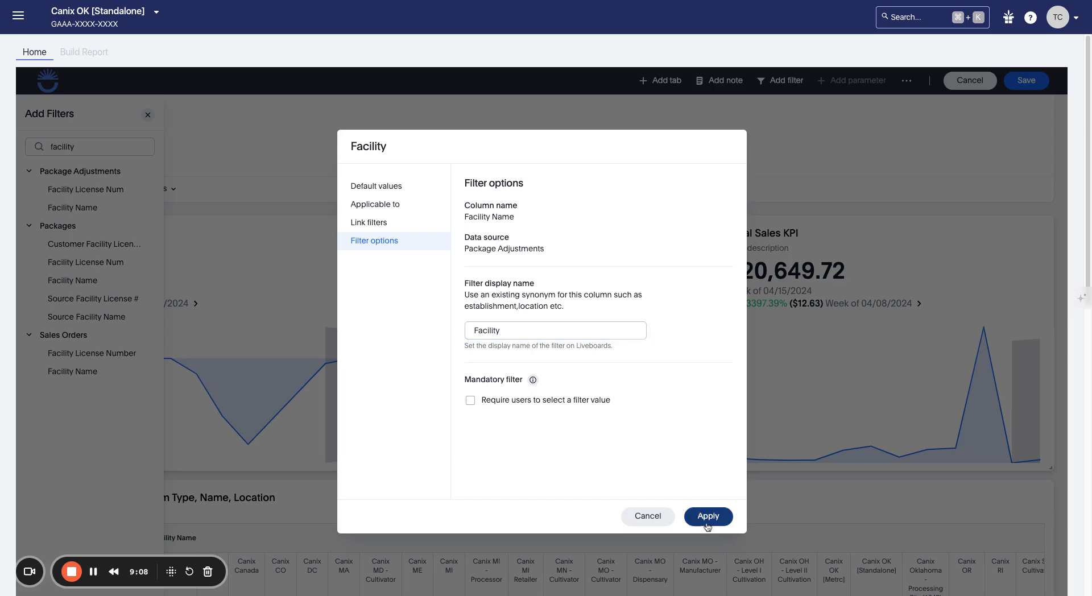
click(147, 116)
click(95, 167)
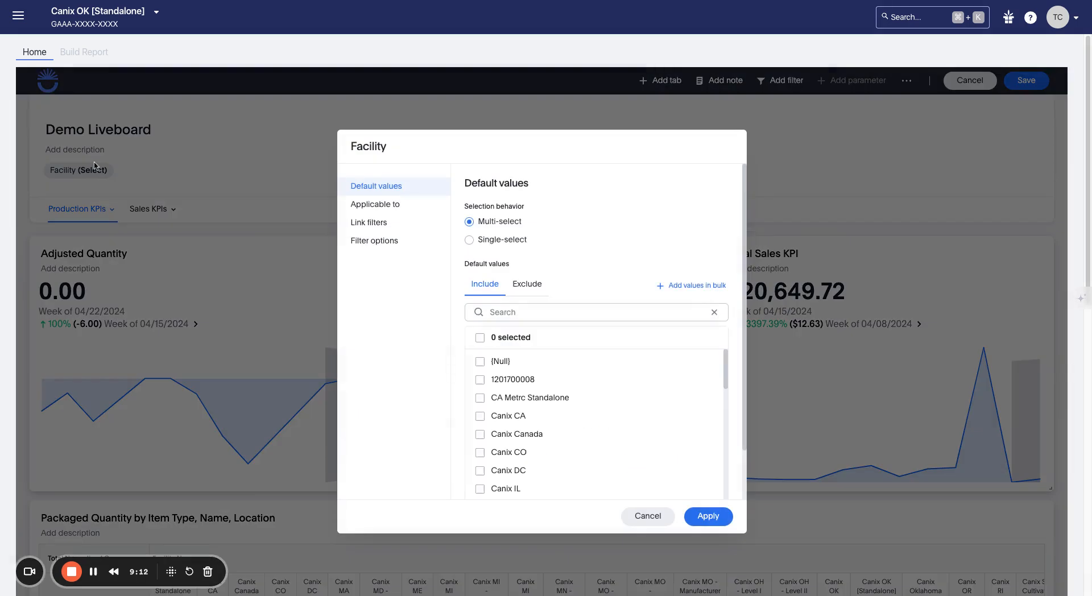
click(648, 516)
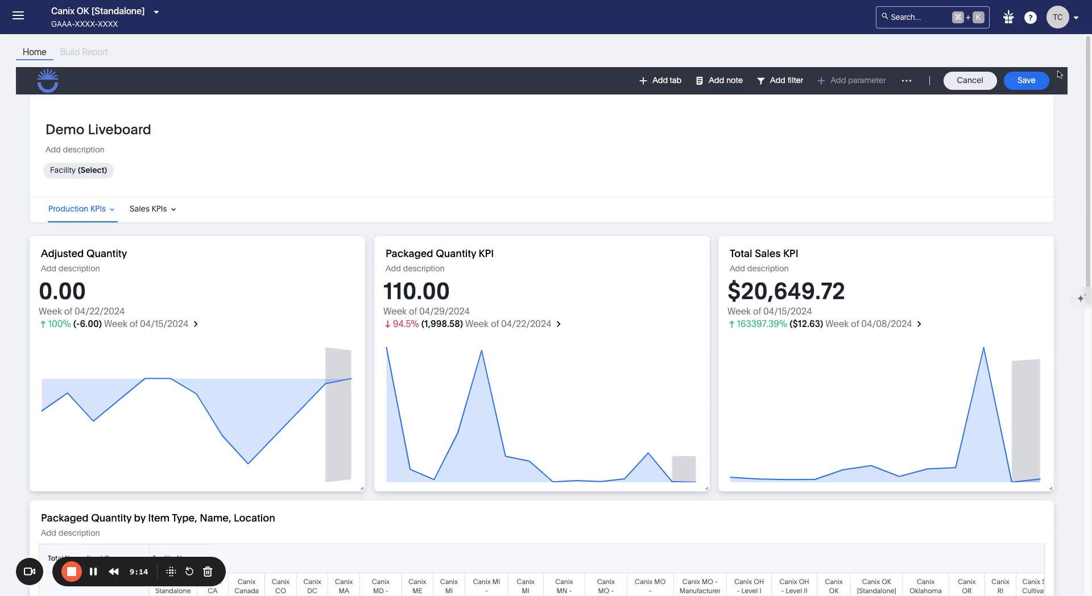
click(1036, 87)
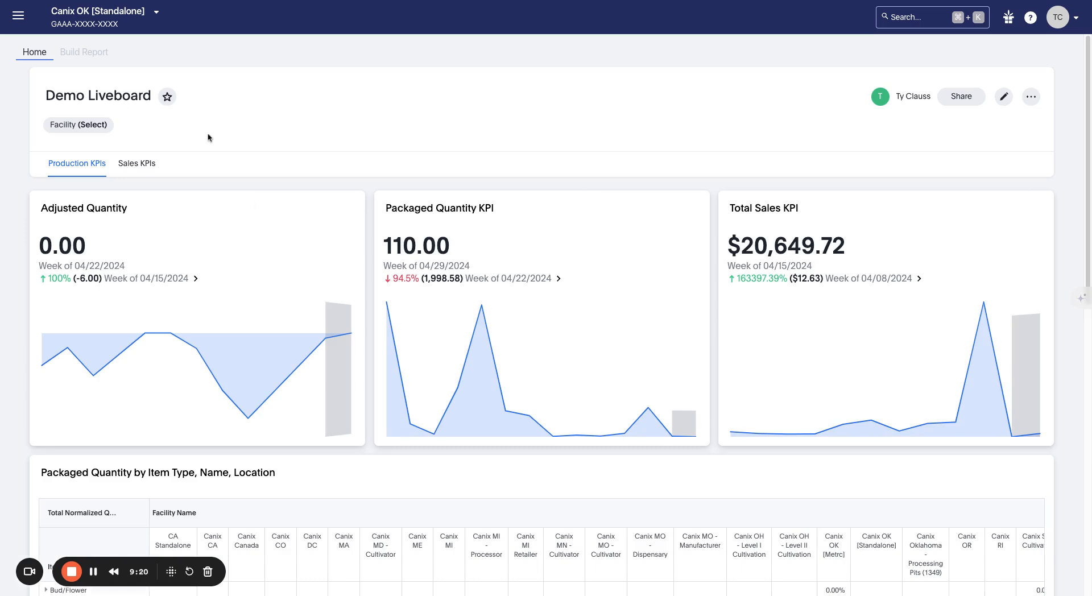
Step: Filter by Canix CA, Canix Canada, Canix CO, Canix IL and Canix MA
click(105, 127)
scroll(454, 370, down, 3)
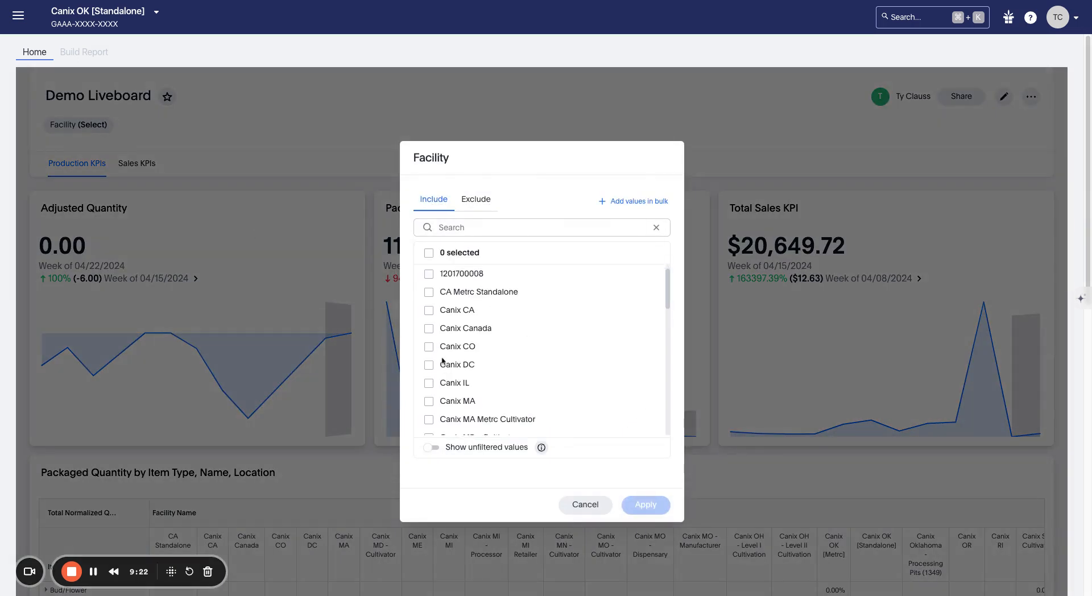
scroll(457, 373, up, 3)
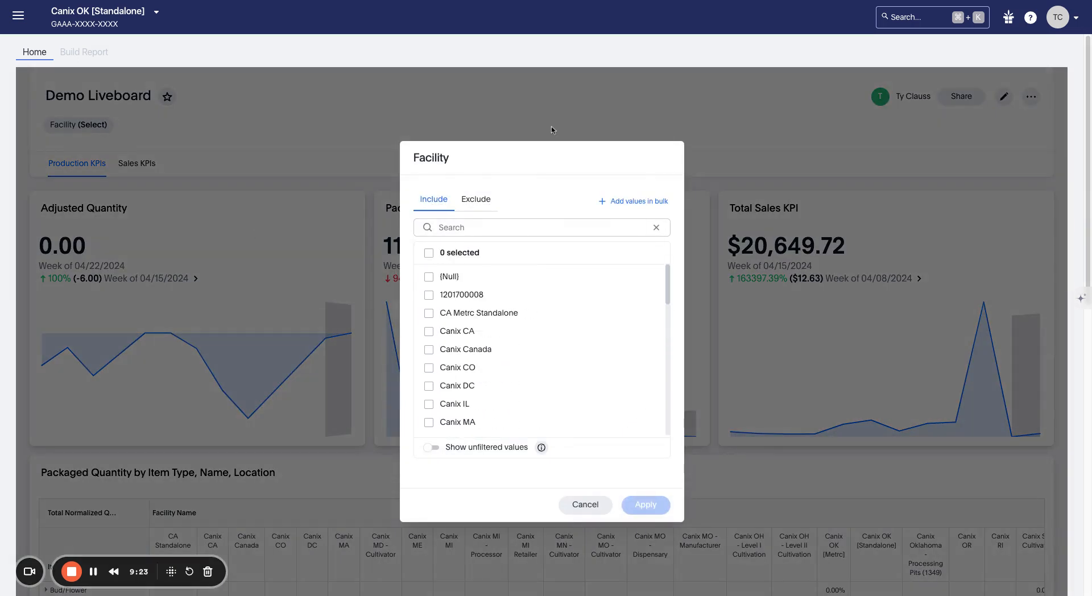
click(439, 332)
click(434, 350)
click(475, 367)
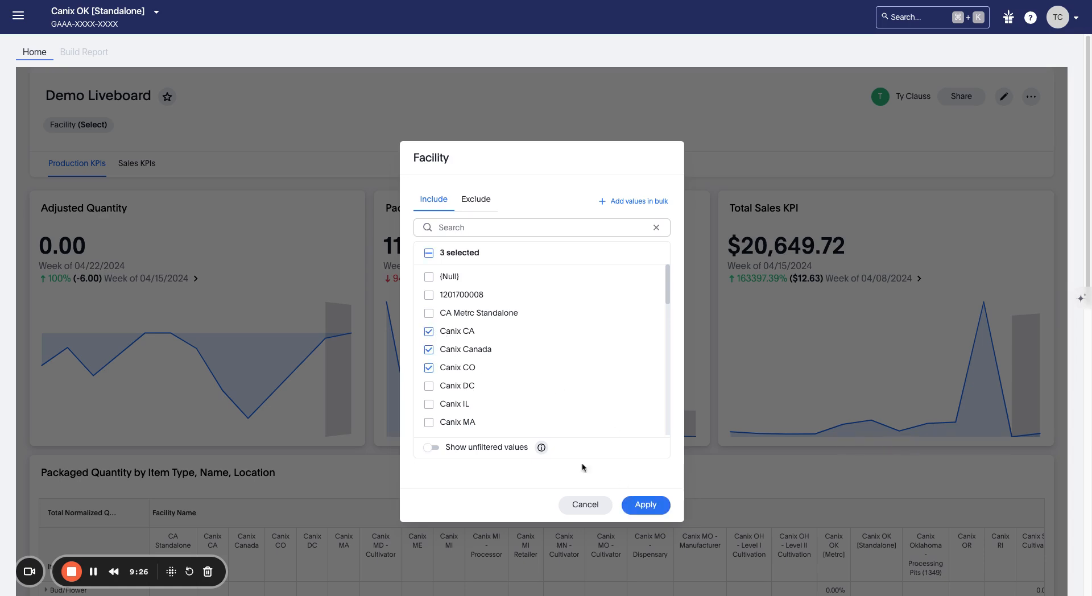
click(466, 403)
click(458, 422)
scroll(459, 410, down, 3)
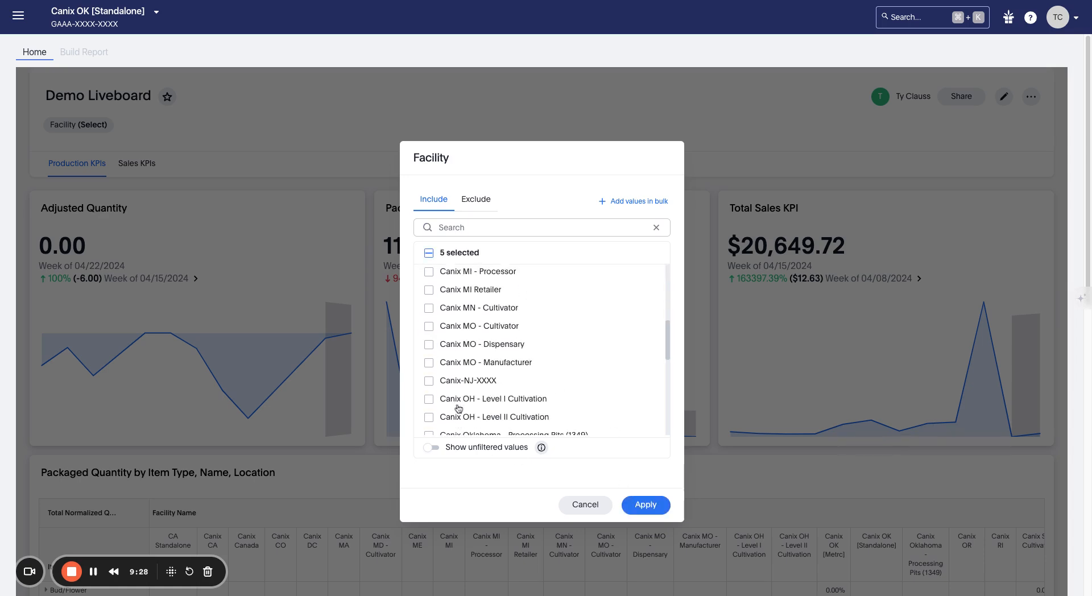
click(646, 505)
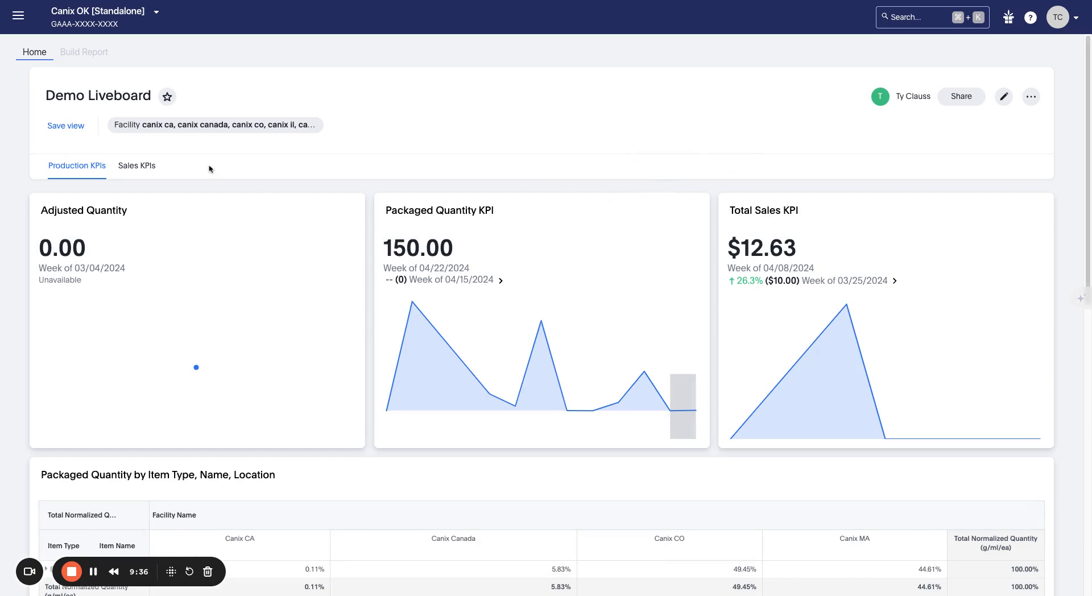
Step: Save the filtered liveboard as a view named 'Just my facilities'
click(80, 132)
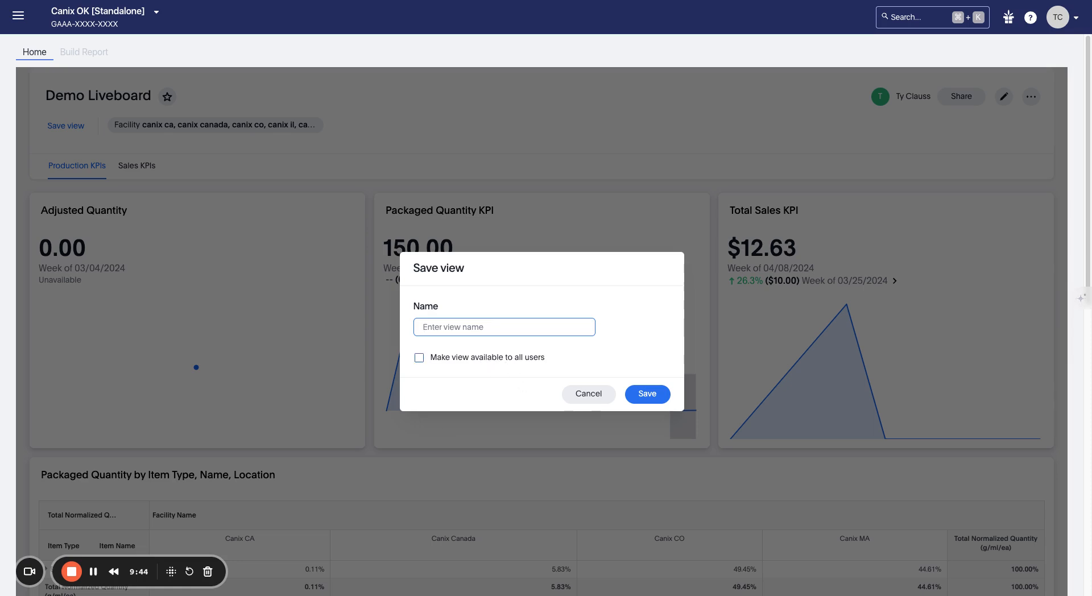
text(Just my facilities)
click(647, 394)
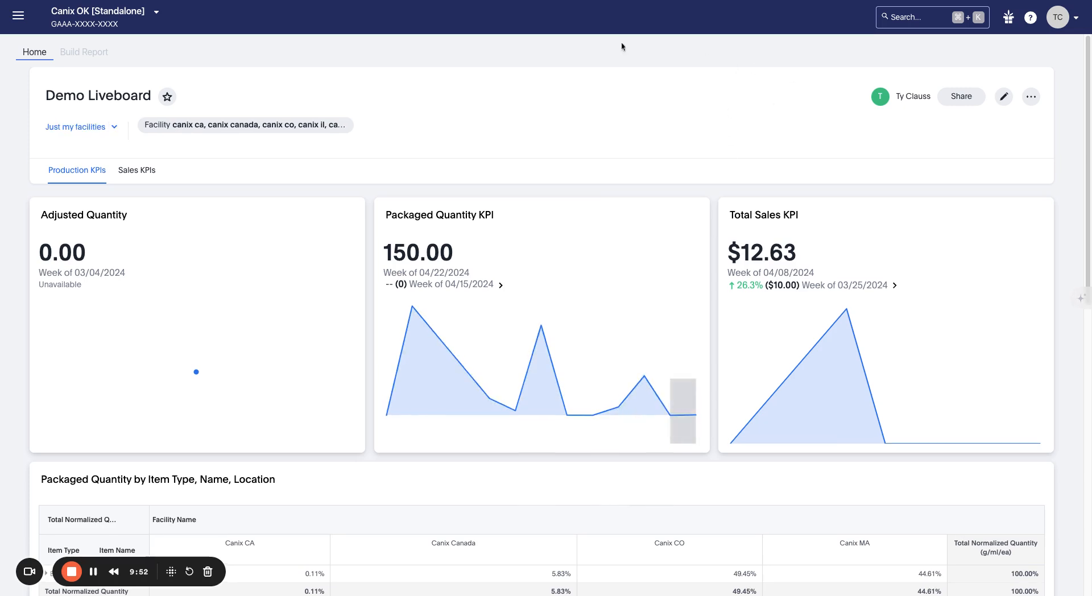
Step: Switch to the Just my facilities view and bring up the Share dialog
click(115, 129)
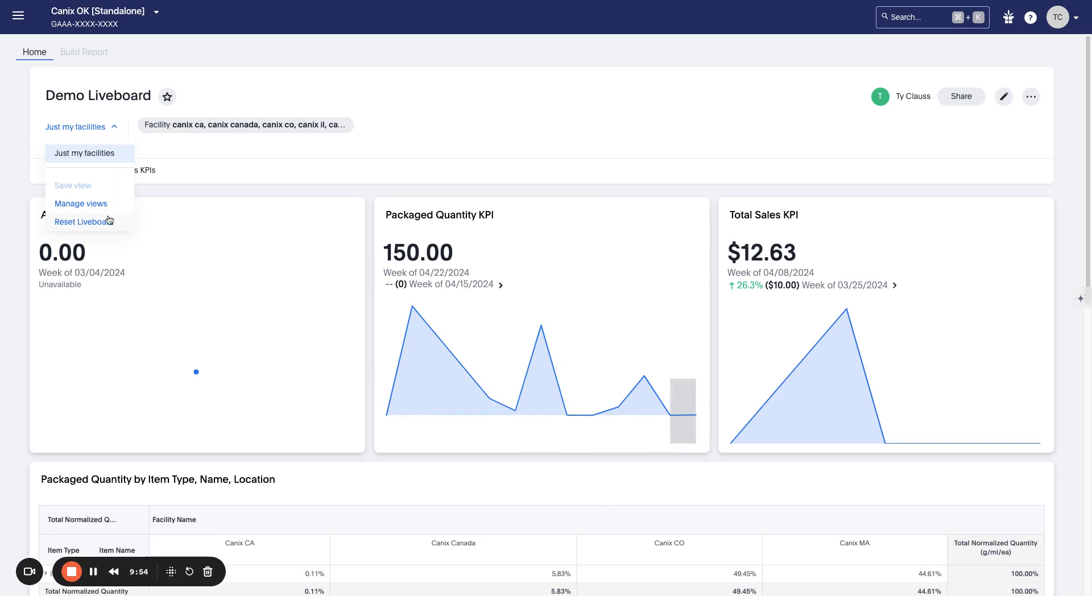
click(108, 159)
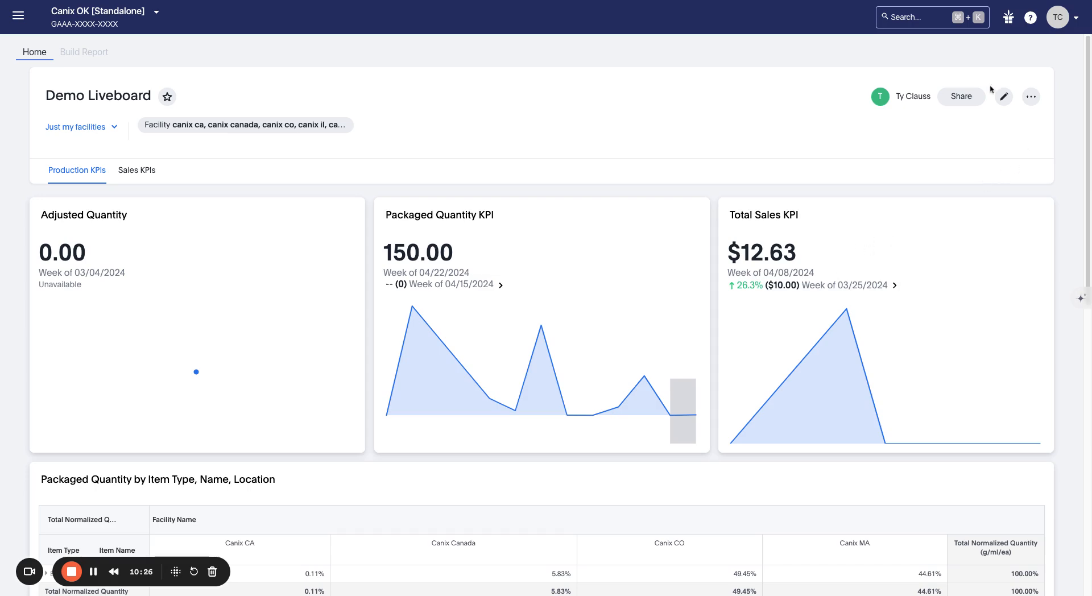
click(968, 104)
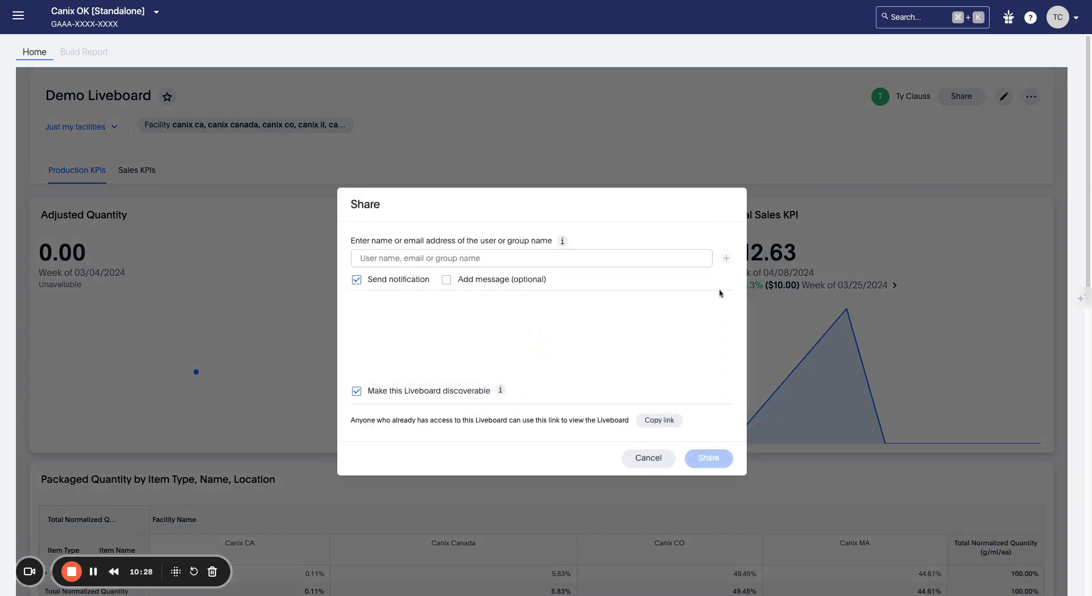
click(678, 256)
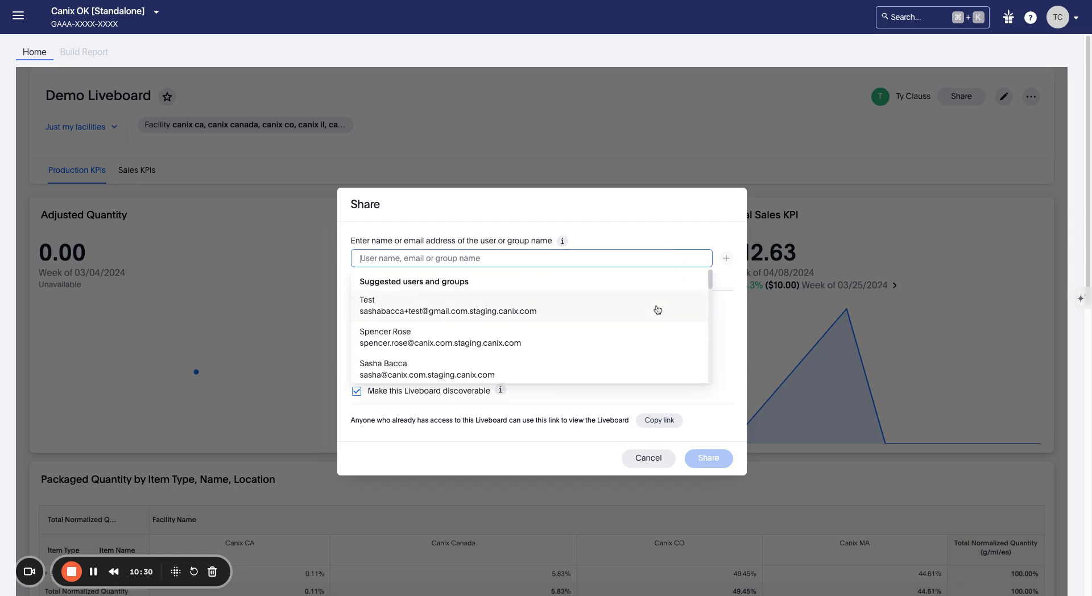
text(g00)
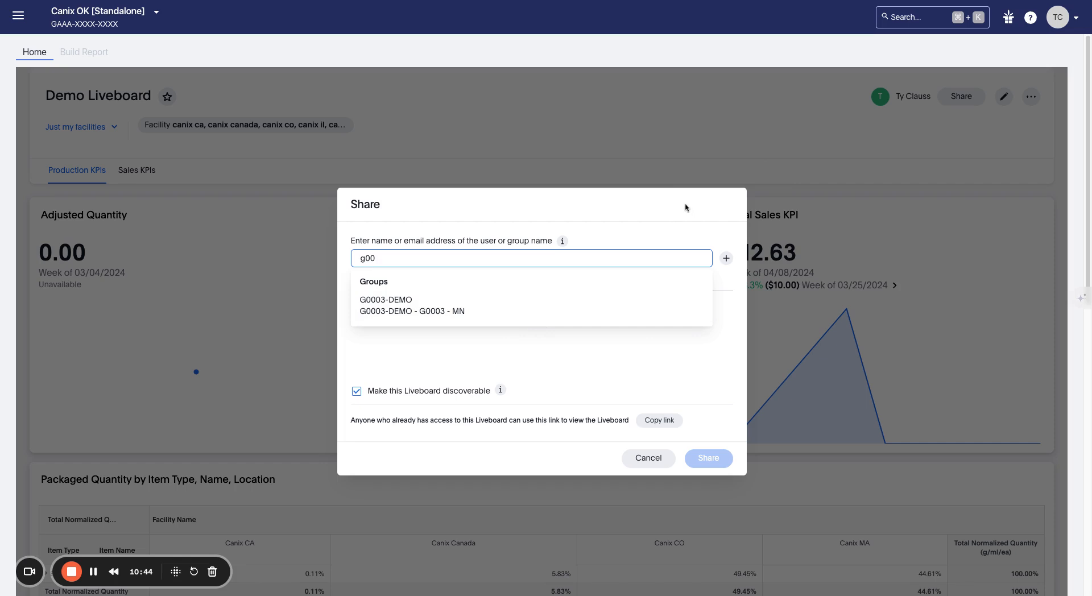
click(677, 221)
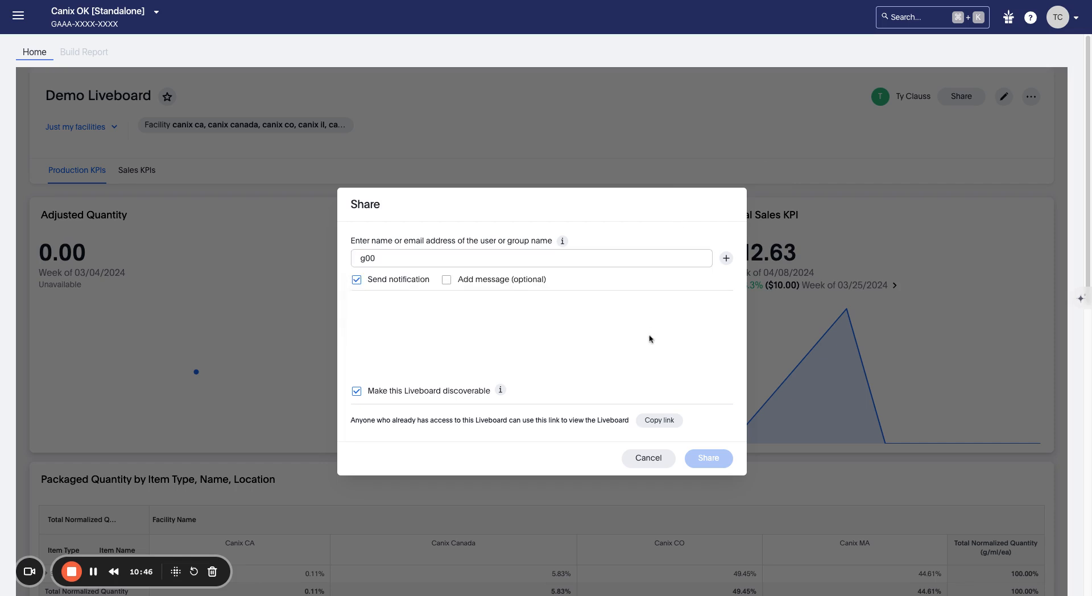
click(436, 254)
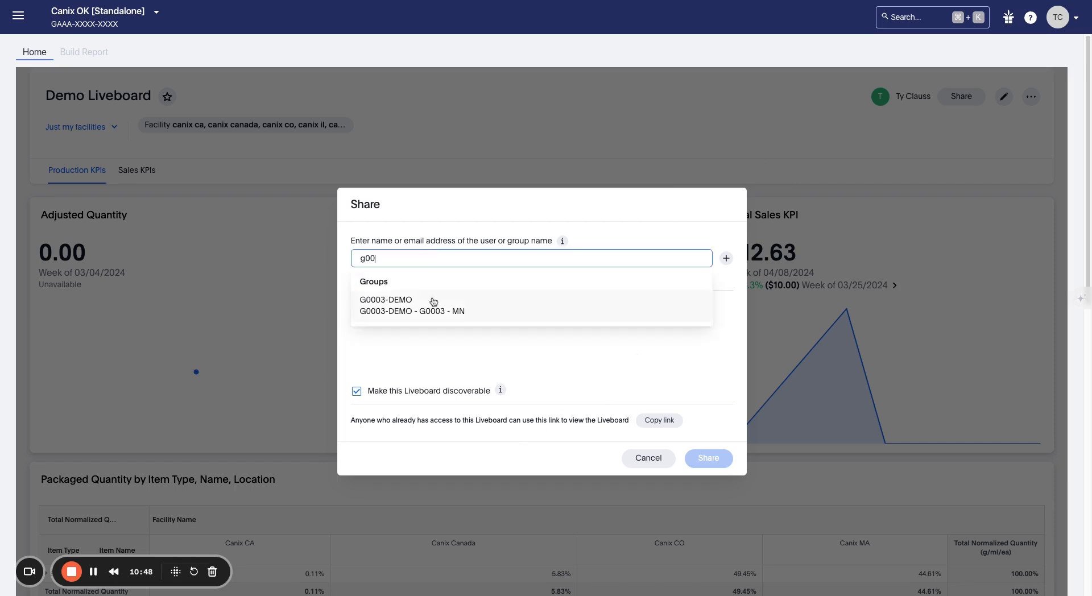
click(432, 302)
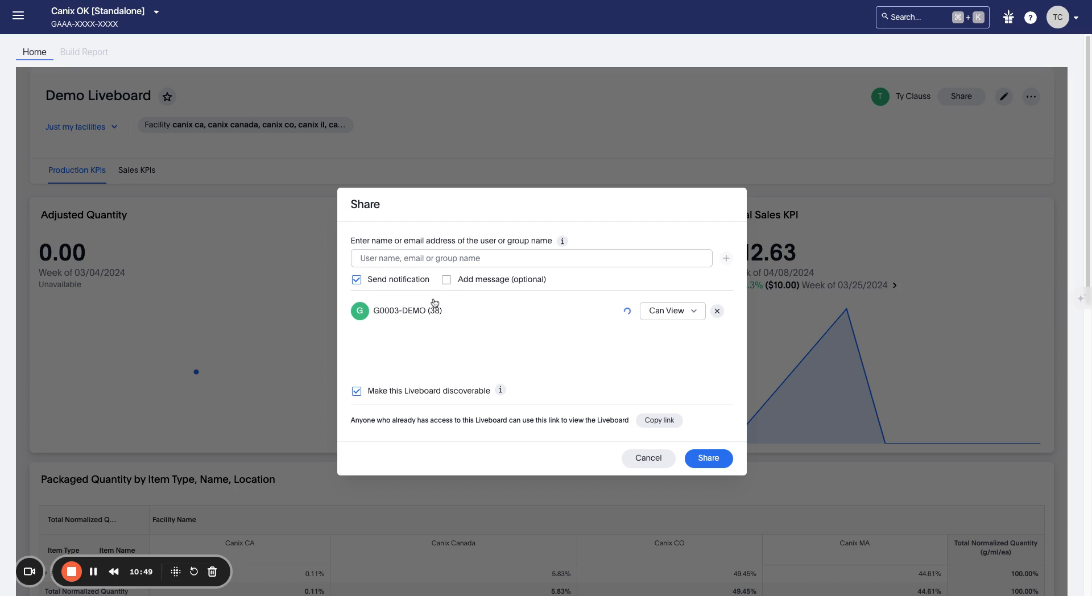
click(658, 314)
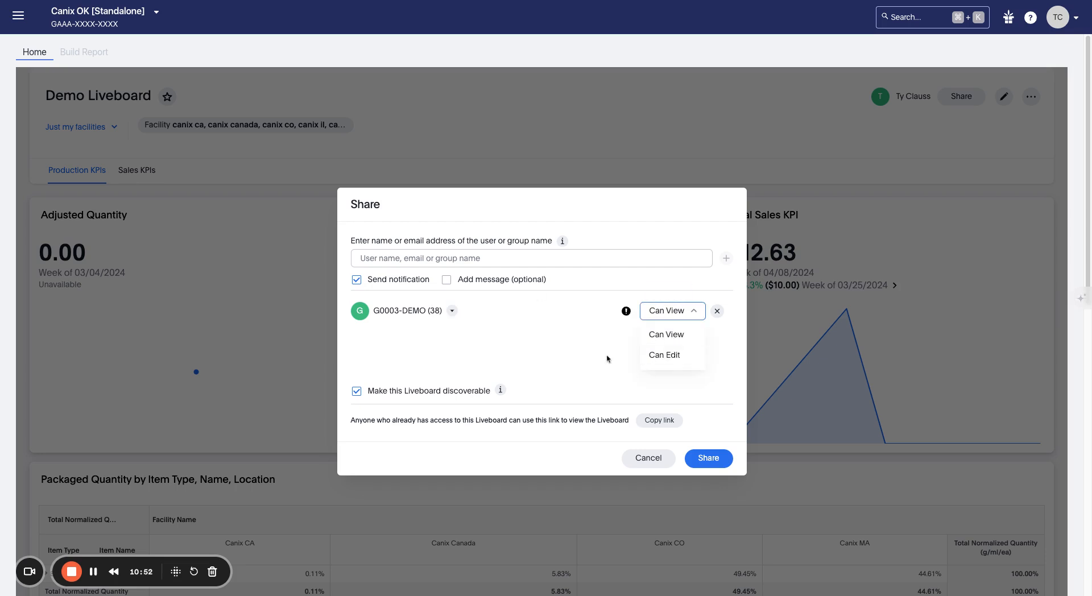
click(715, 311)
click(607, 258)
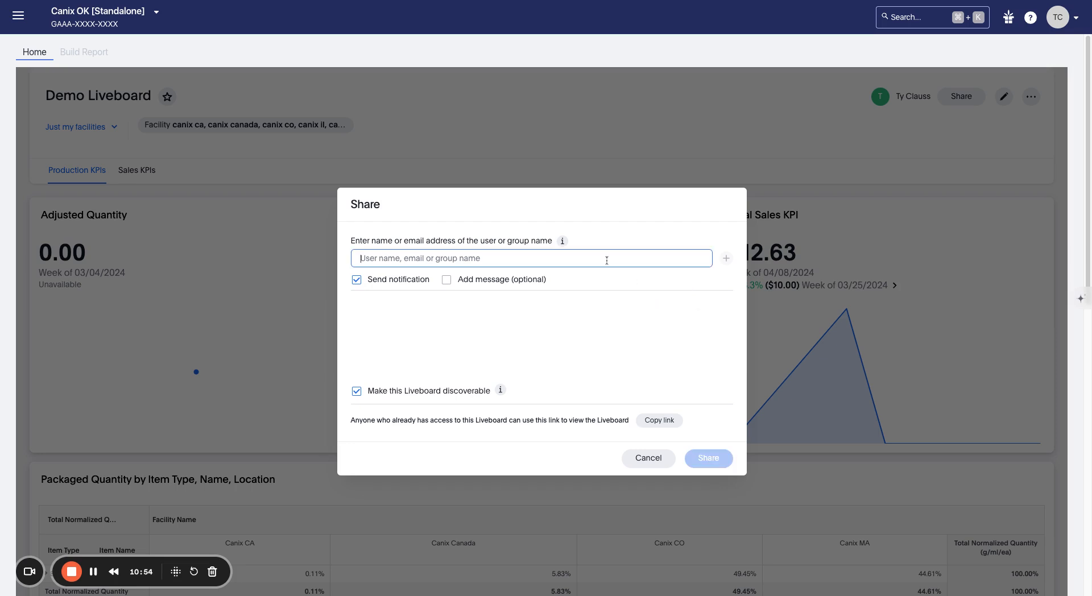
text(dust)
mouse_move(563, 242)
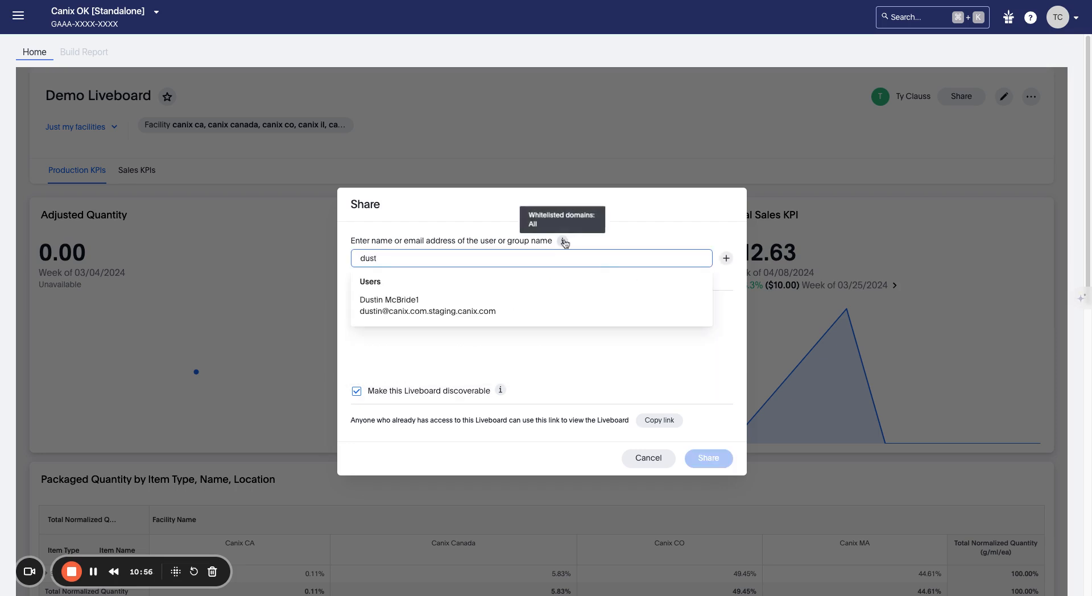
click(545, 306)
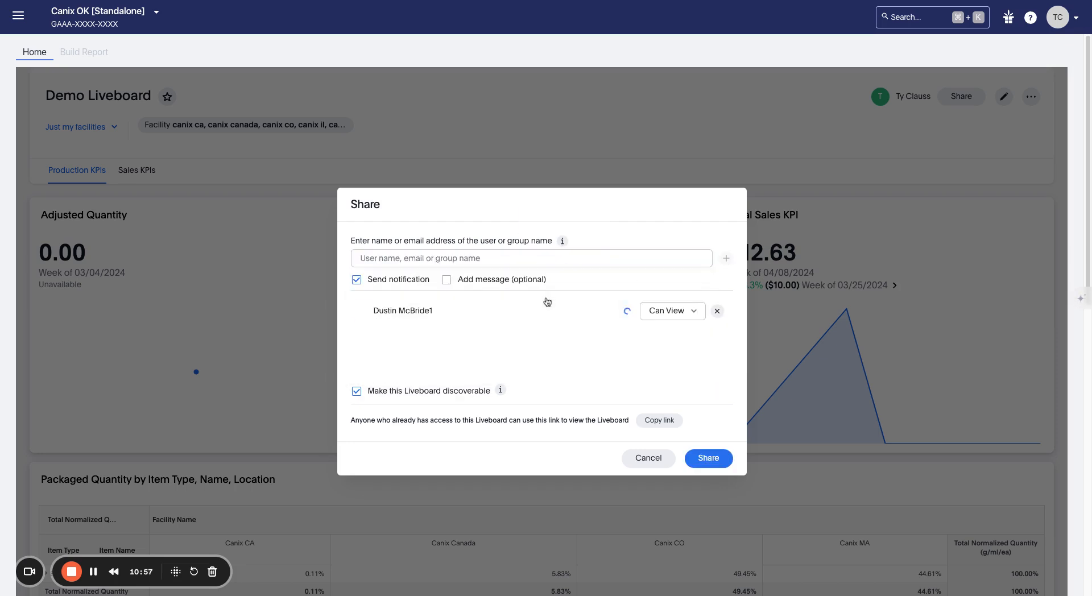
click(674, 311)
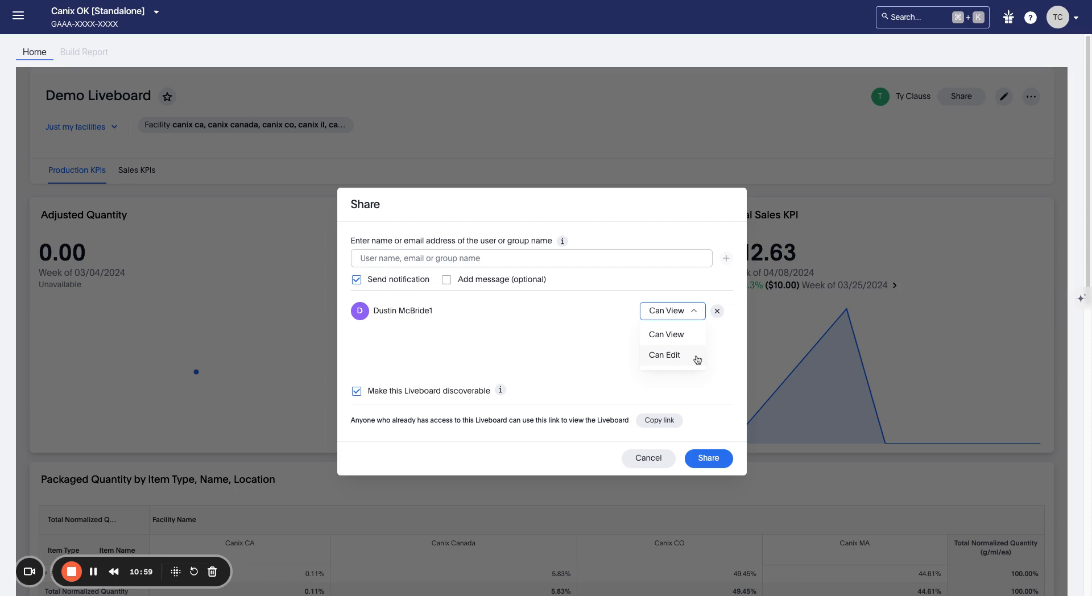
click(717, 311)
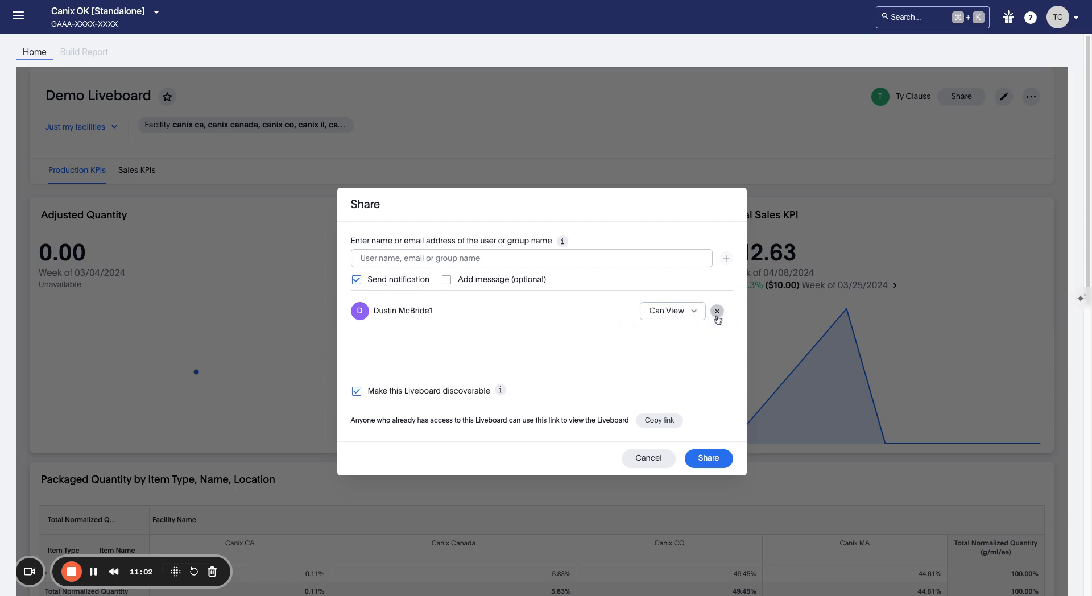
click(717, 311)
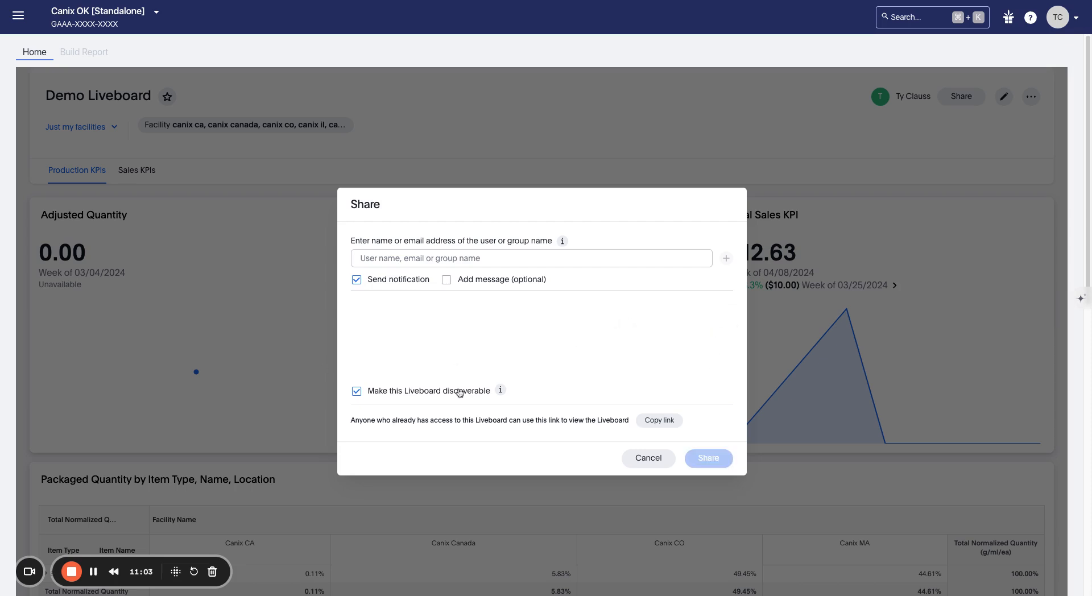
click(355, 394)
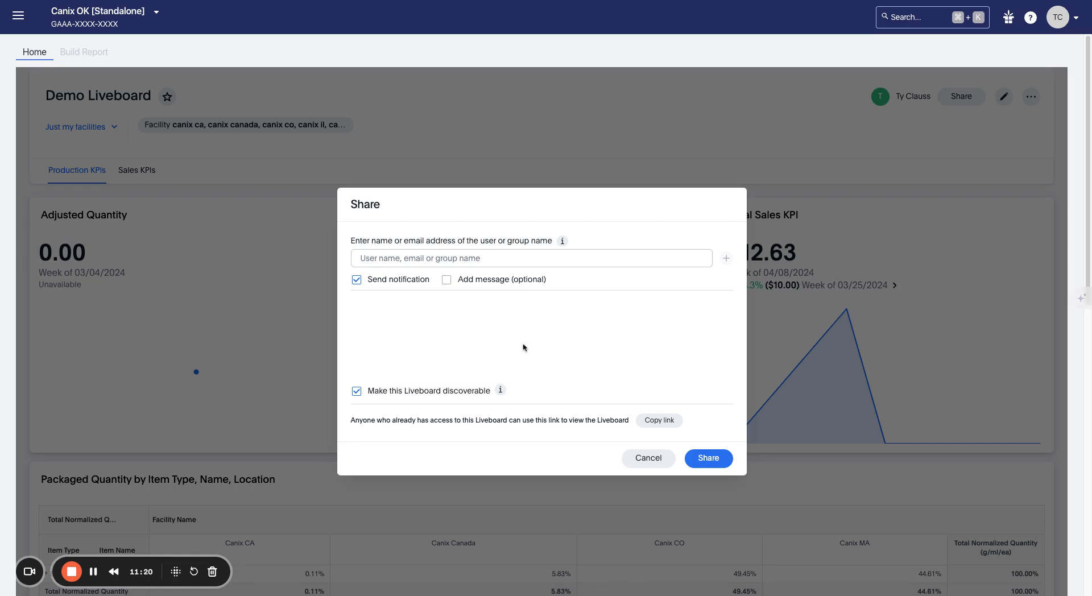
Step: Turn off 'Make this Liveboard discoverable' in the Share dialog and review the link note
click(356, 391)
drag(351, 420, 507, 421)
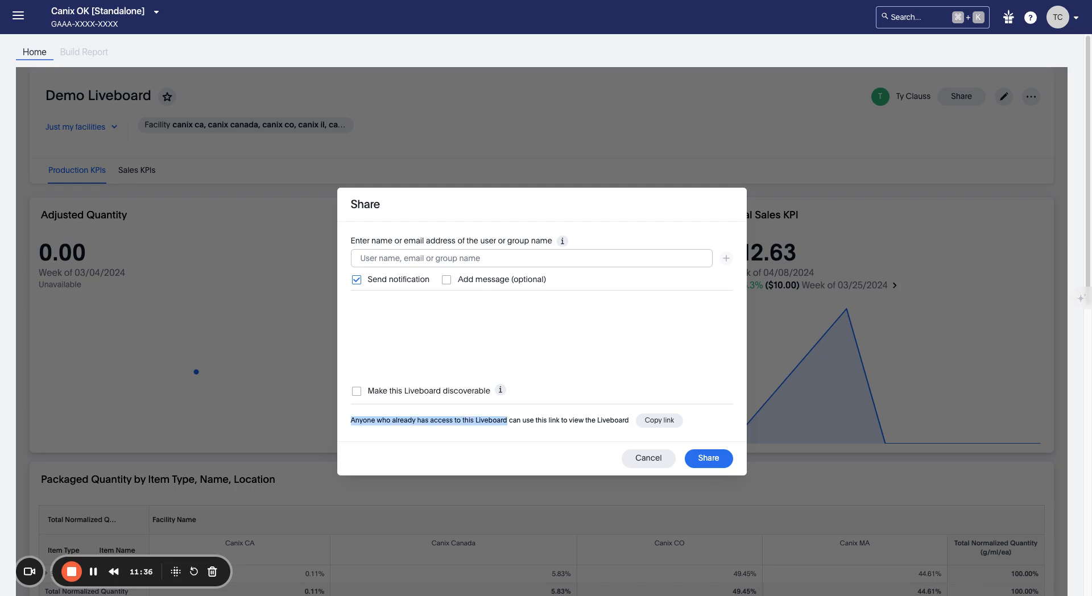
click(691, 419)
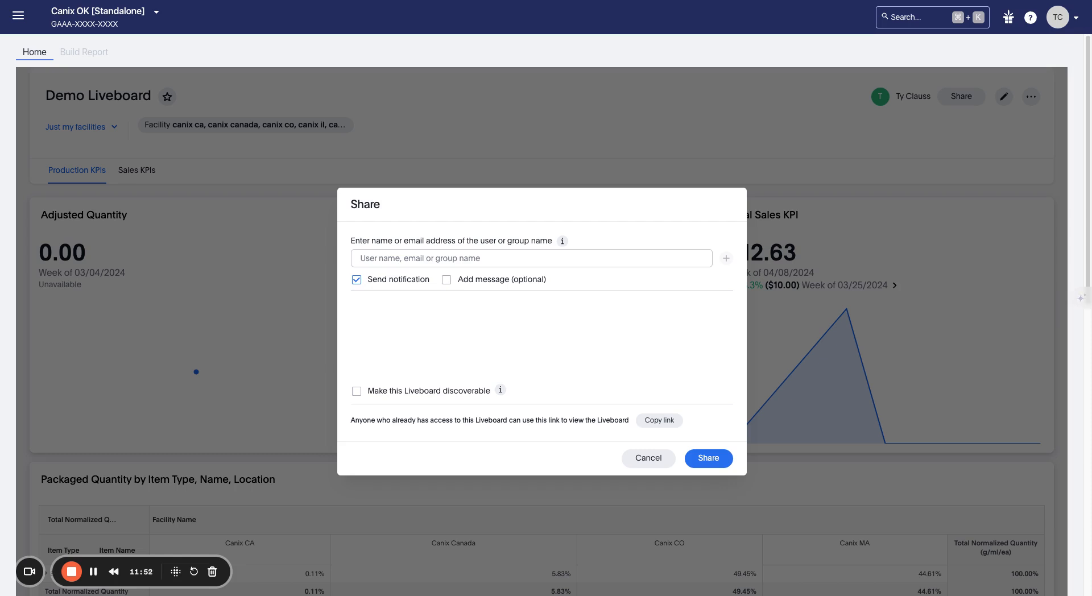
Step: Close the Share dialog and start creating a schedule for Demo Liveboard
click(644, 457)
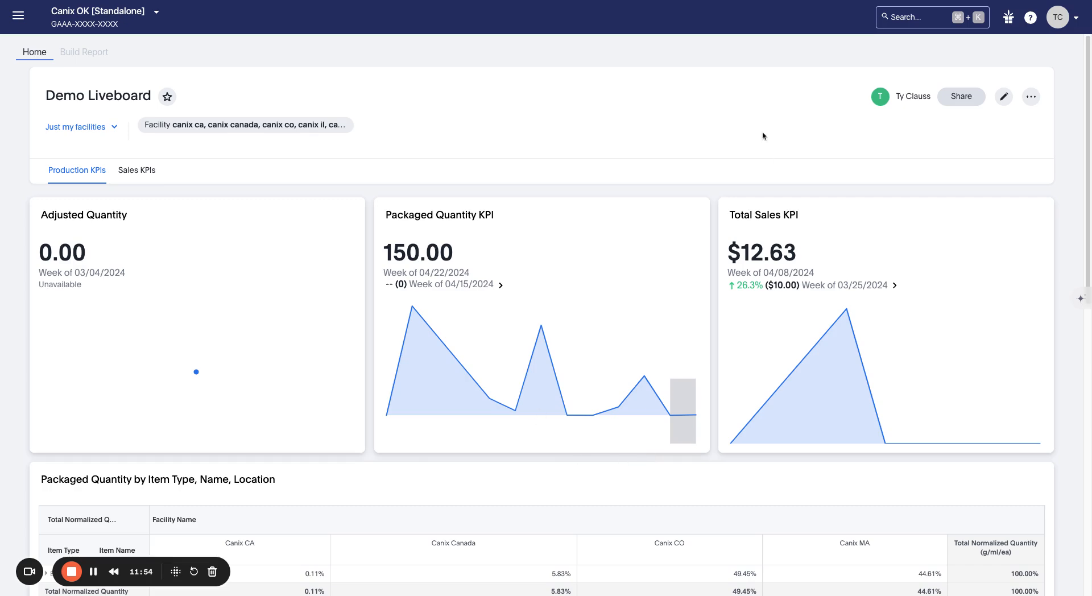
scroll(718, 205, down, 6)
scroll(711, 237, up, 6)
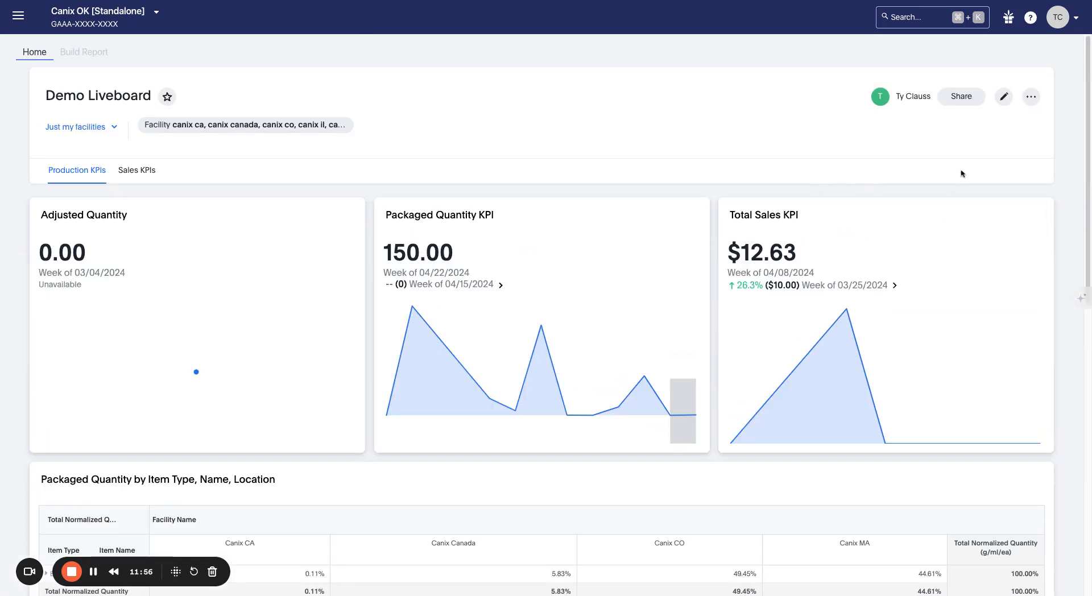
click(1037, 96)
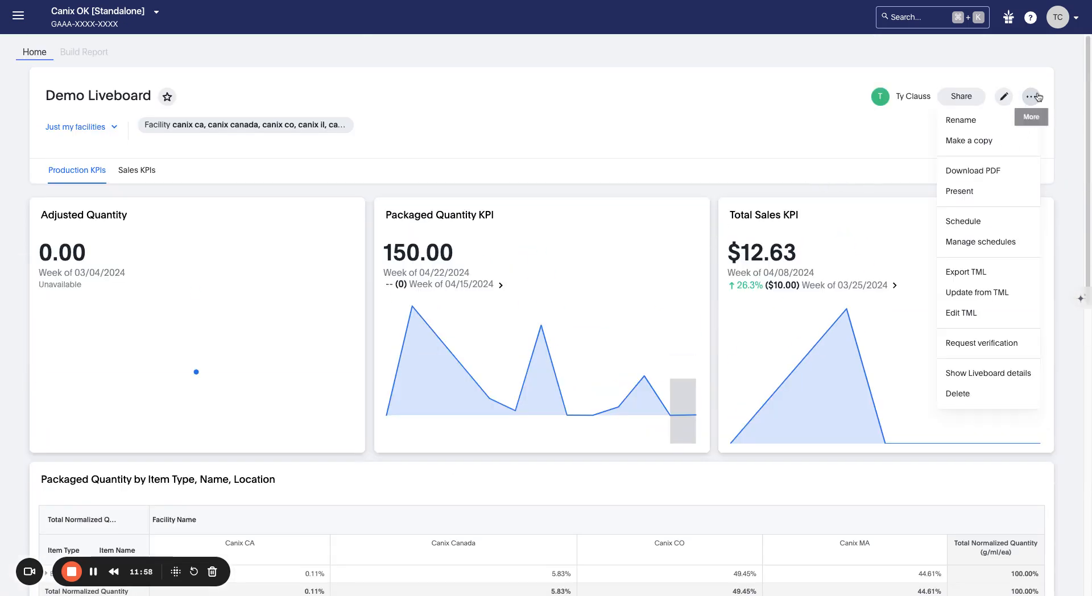
click(1004, 223)
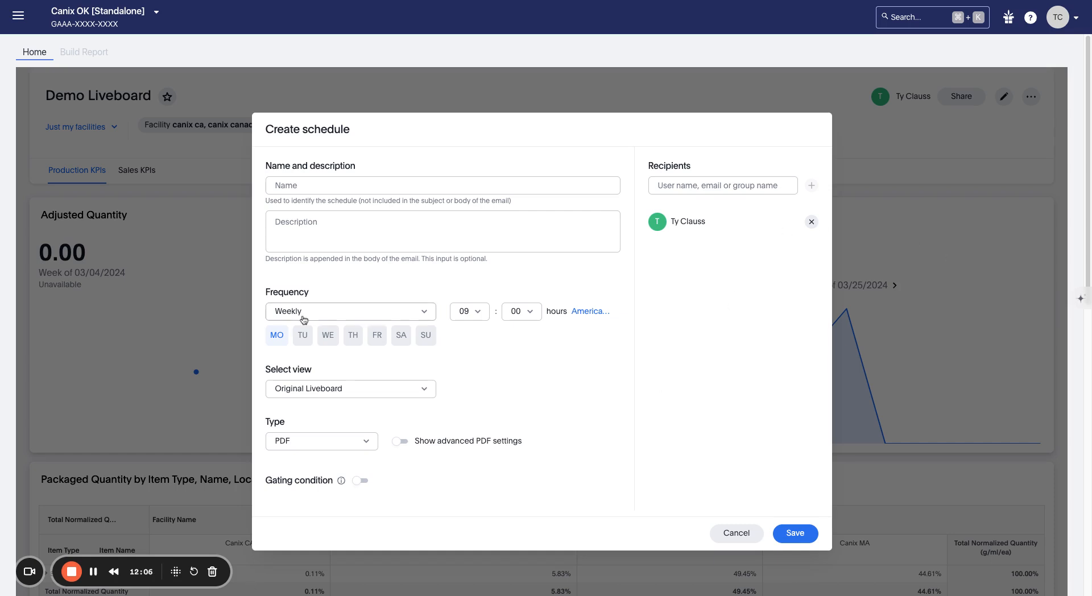
Step: Review the schedule's view and file-type options, keeping Original Liveboard and PDF
click(317, 185)
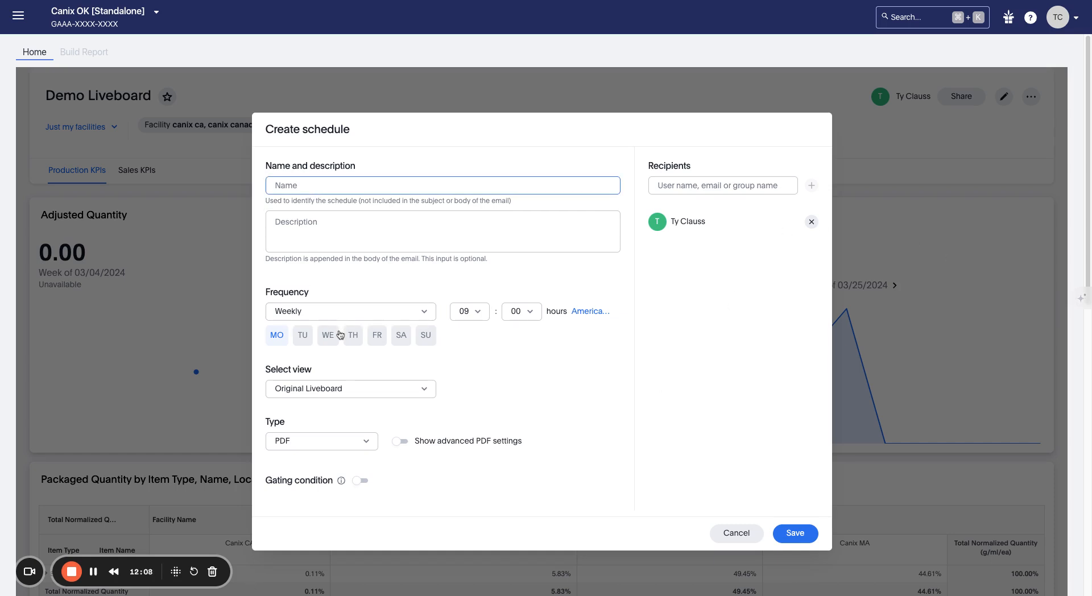
click(328, 388)
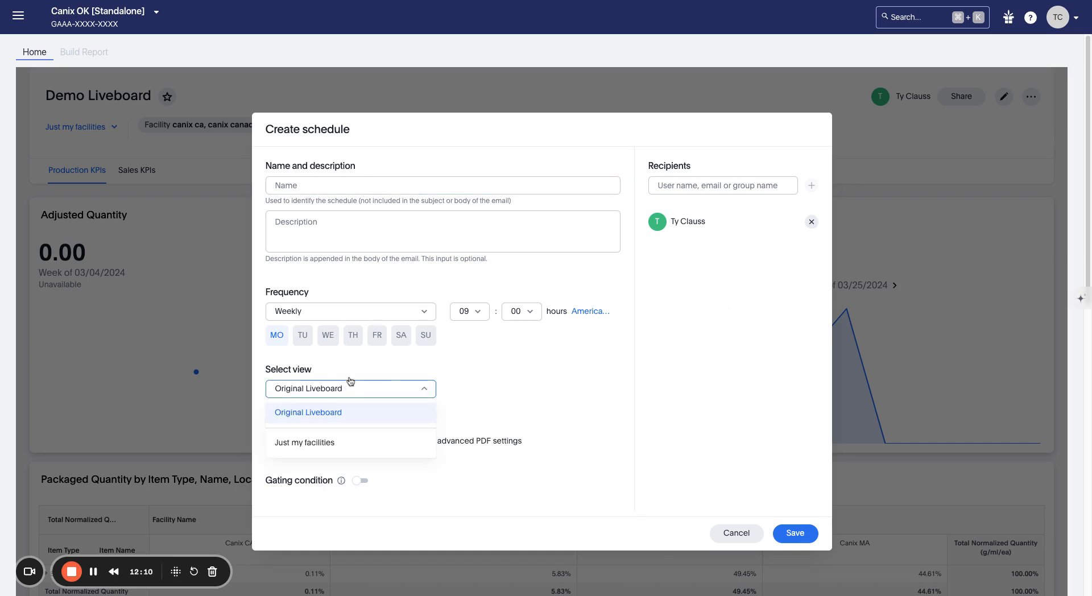
click(351, 373)
click(347, 396)
click(347, 367)
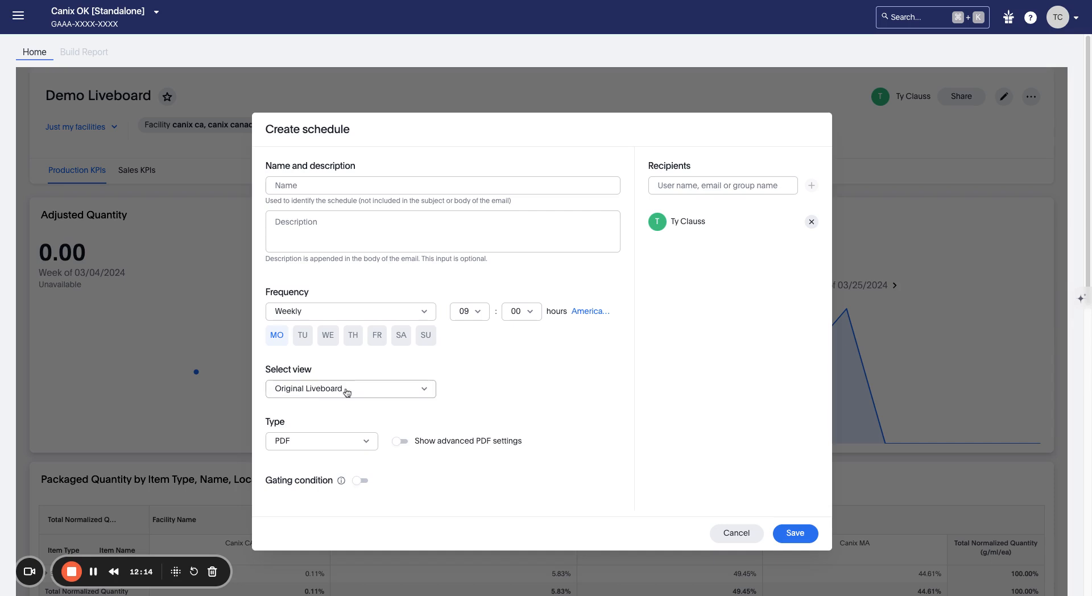
click(343, 390)
click(351, 369)
click(337, 443)
click(352, 429)
Step: Add an outside e-mail address as a schedule recipient
click(711, 189)
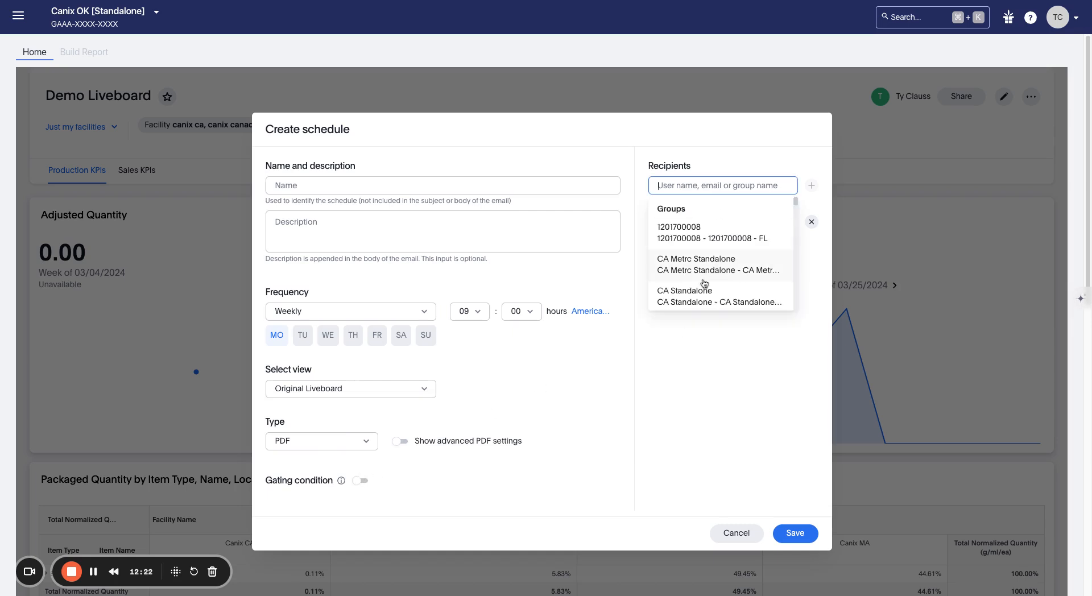
scroll(701, 316, down, 2)
scroll(685, 250, up, 2)
scroll(691, 259, down, 6)
scroll(694, 263, down, 3)
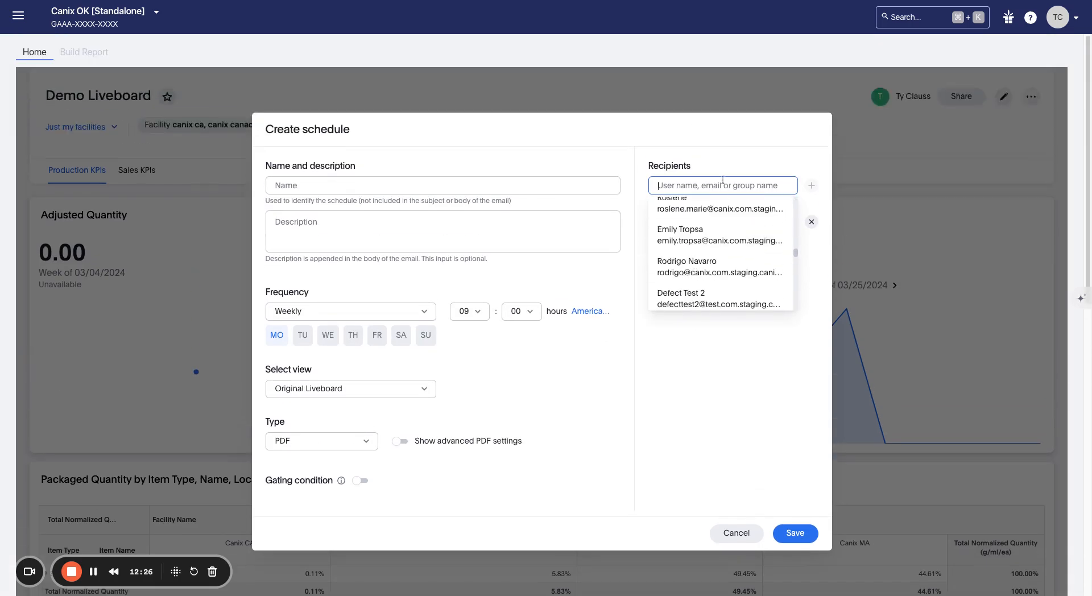
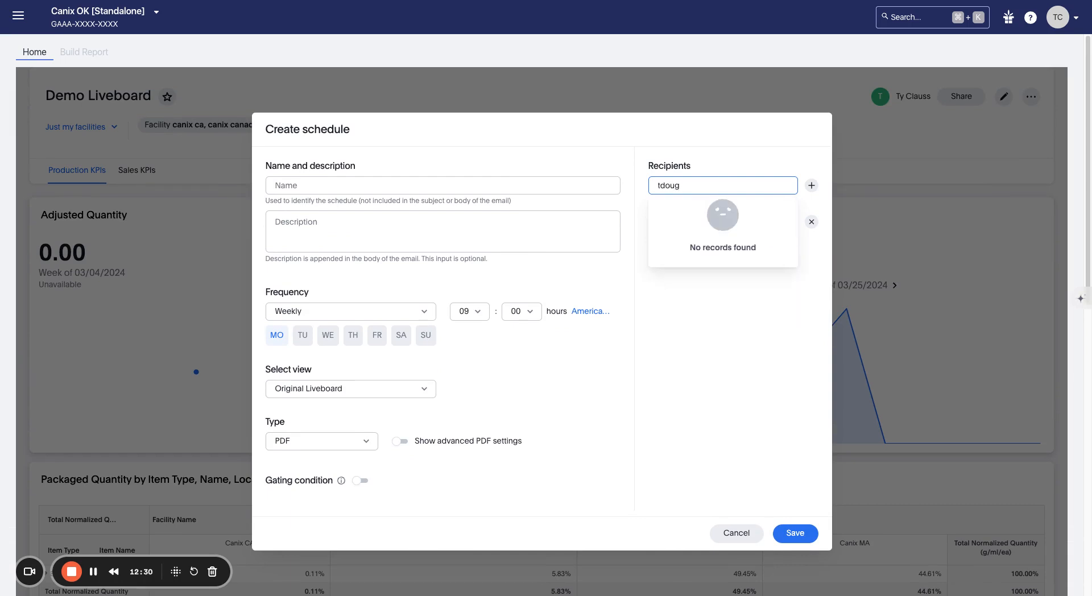
click(811, 186)
click(733, 186)
text(t)
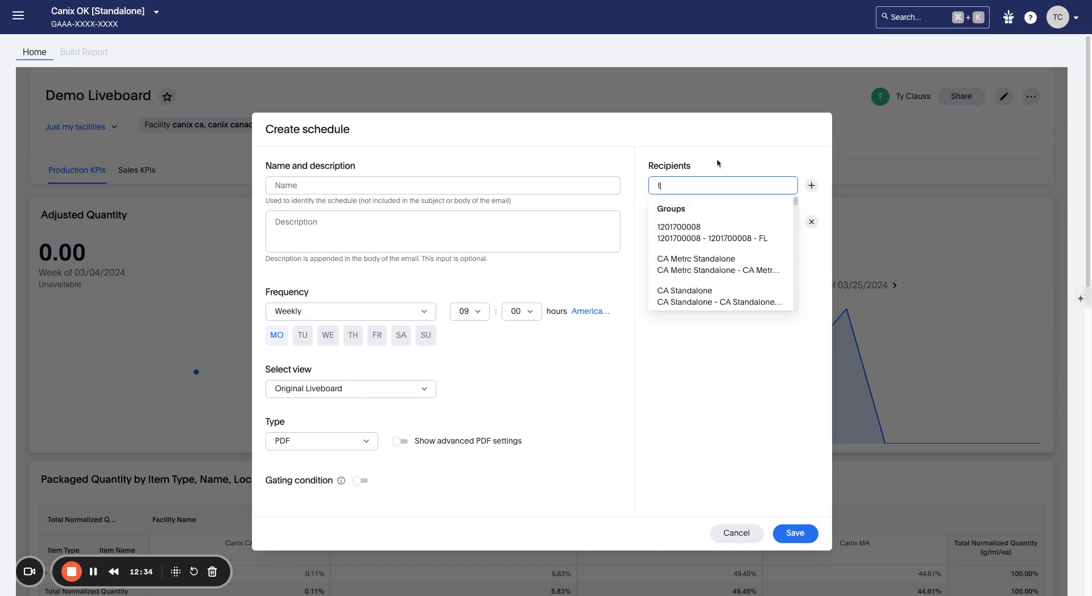
text(goudlas)
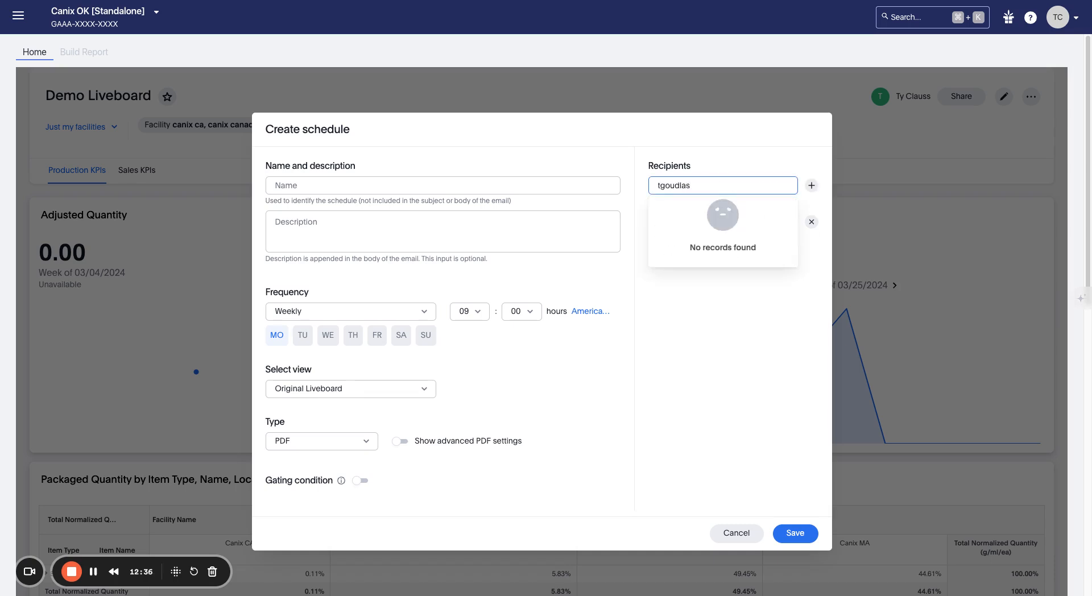
key(BackSpace)
key(BackSpace)
key(BackSpace)
key(BackSpace)
key(BackSpace)
key(BackSpace)
key(BackSpace)
key(Return)
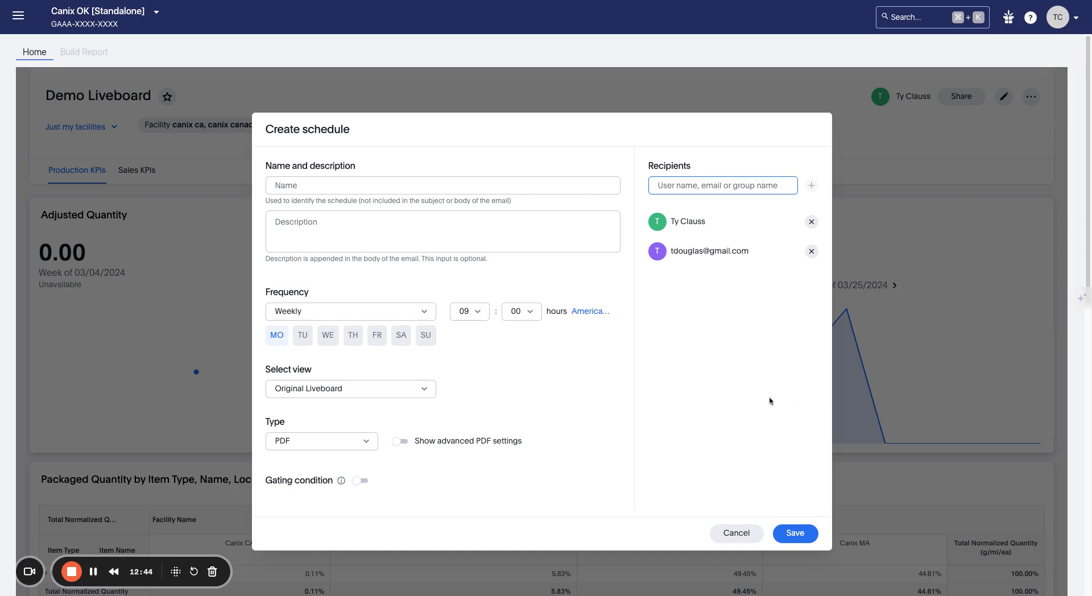
click(695, 251)
Step: Remove the e-mail recipient and send the Just my facilities view instead
triple_click(716, 253)
click(720, 276)
click(809, 252)
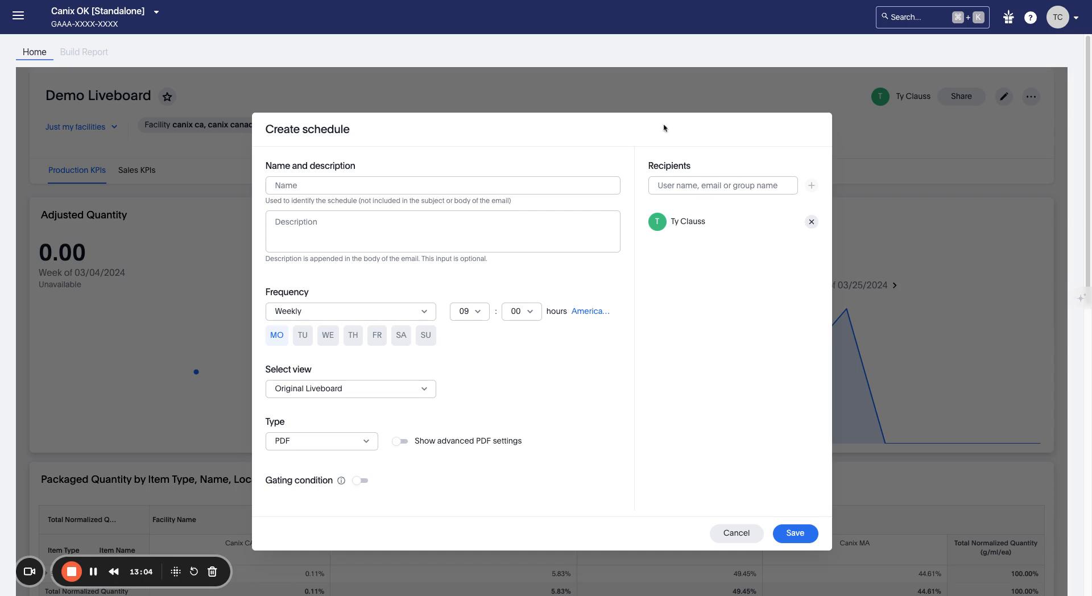
click(345, 387)
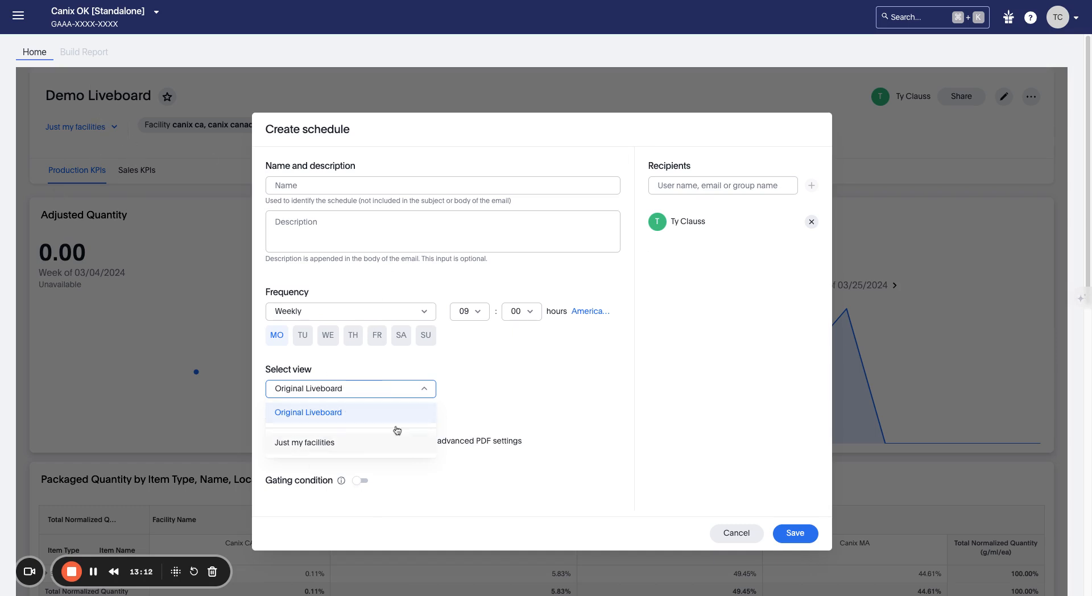
click(487, 391)
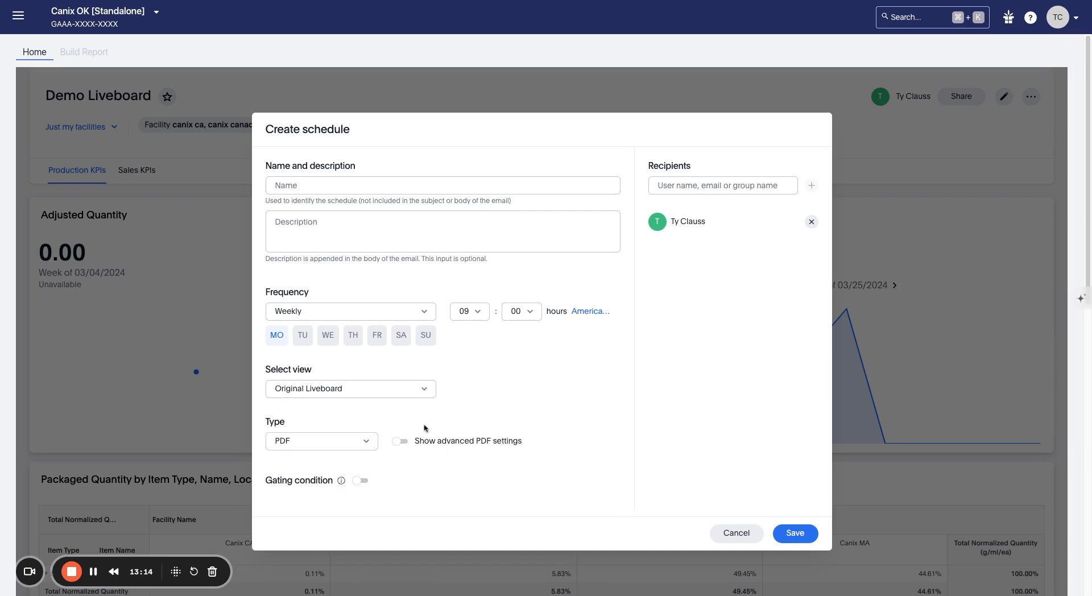
click(387, 390)
click(354, 443)
Step: Add a person as the recipient and set the attachment type to CSV
click(703, 186)
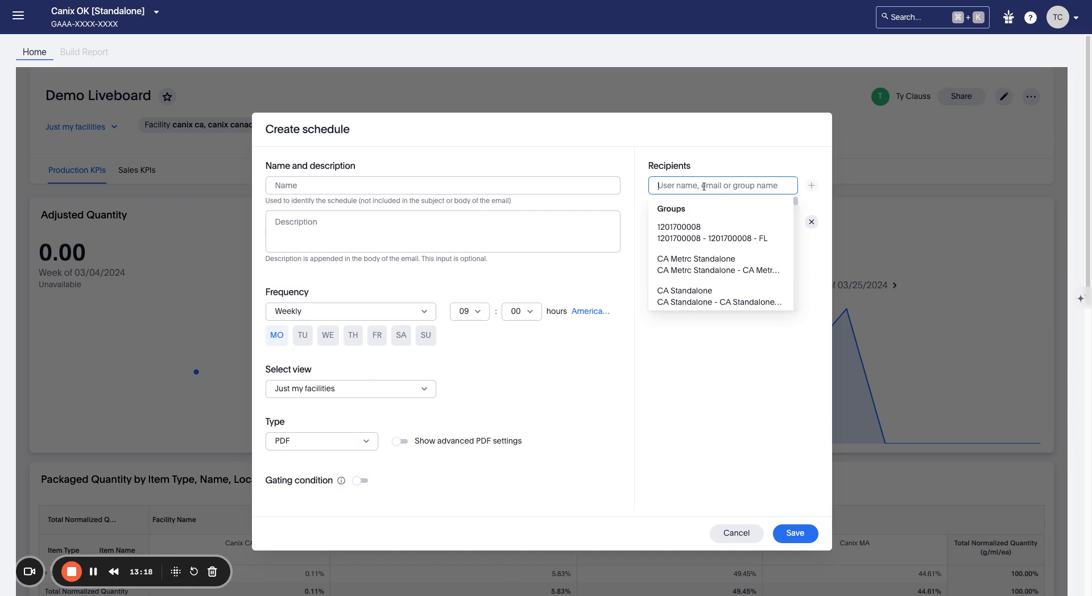
click(713, 172)
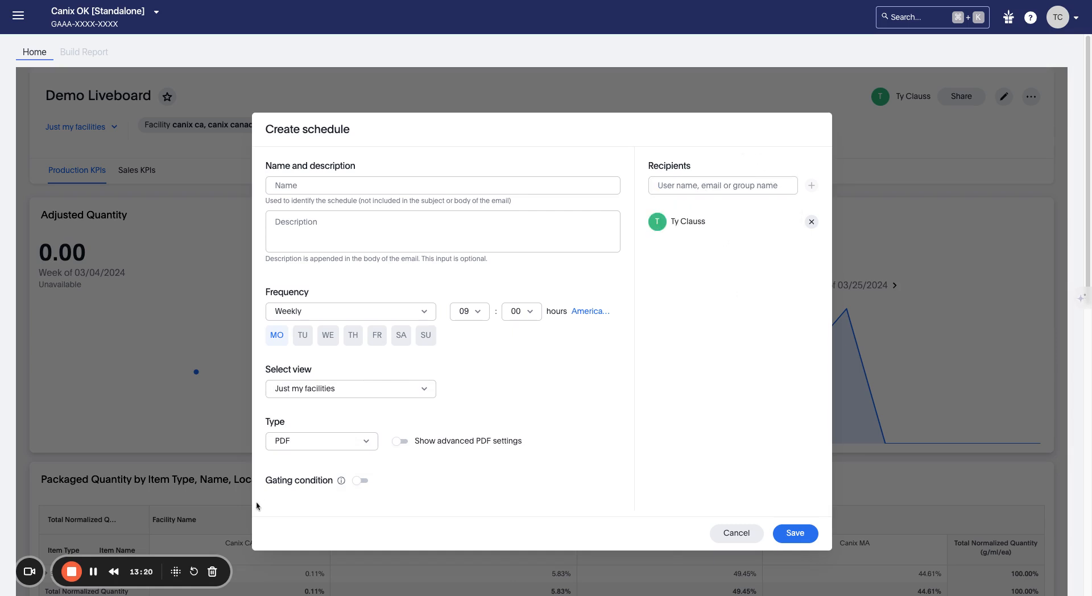
click(297, 445)
click(304, 465)
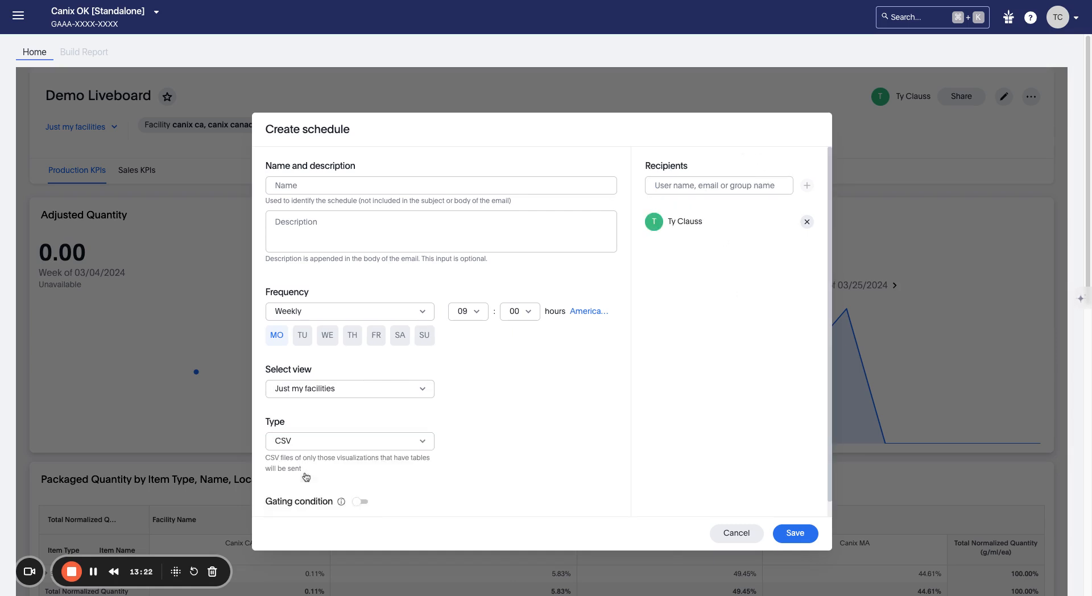
Step: Add Tuesday through Sunday as delivery days, then set frequency to every 5 minutes
click(302, 342)
click(322, 343)
click(355, 340)
click(378, 340)
click(402, 340)
click(427, 337)
click(423, 319)
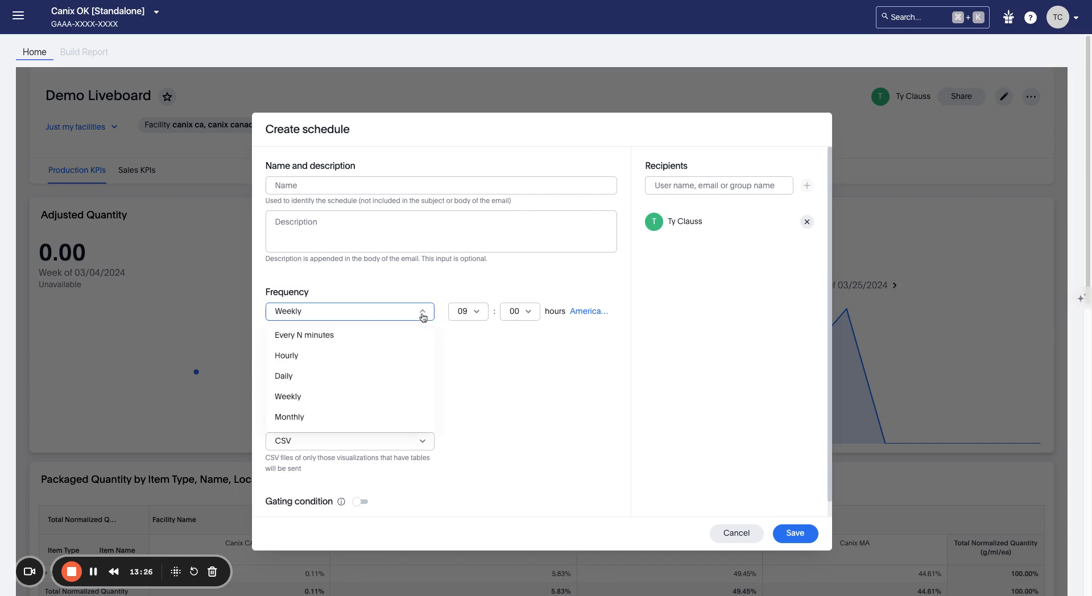
click(404, 355)
click(397, 317)
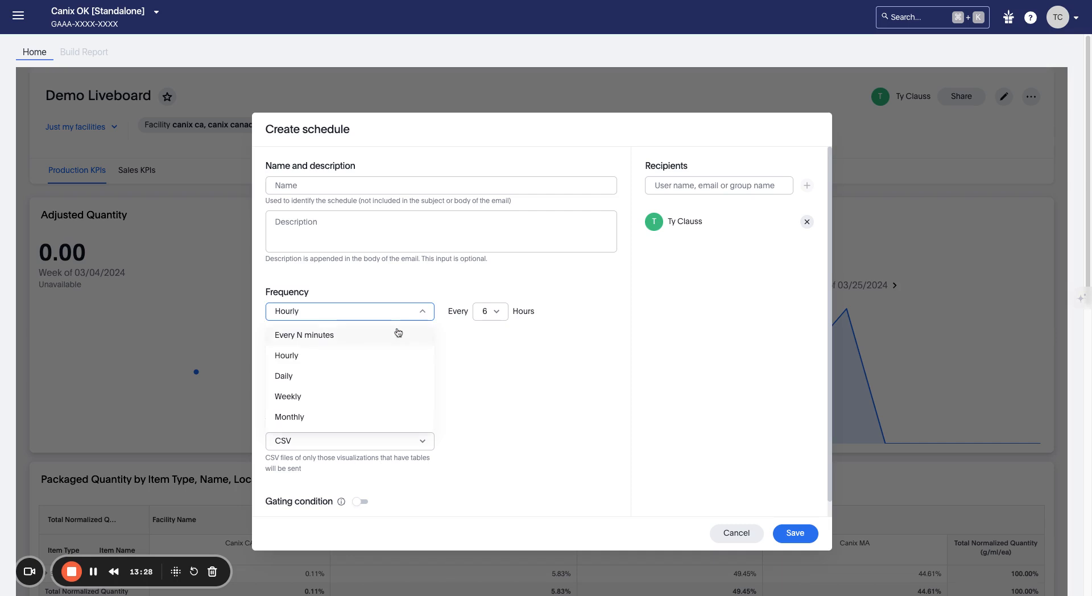
click(398, 333)
click(491, 318)
click(493, 336)
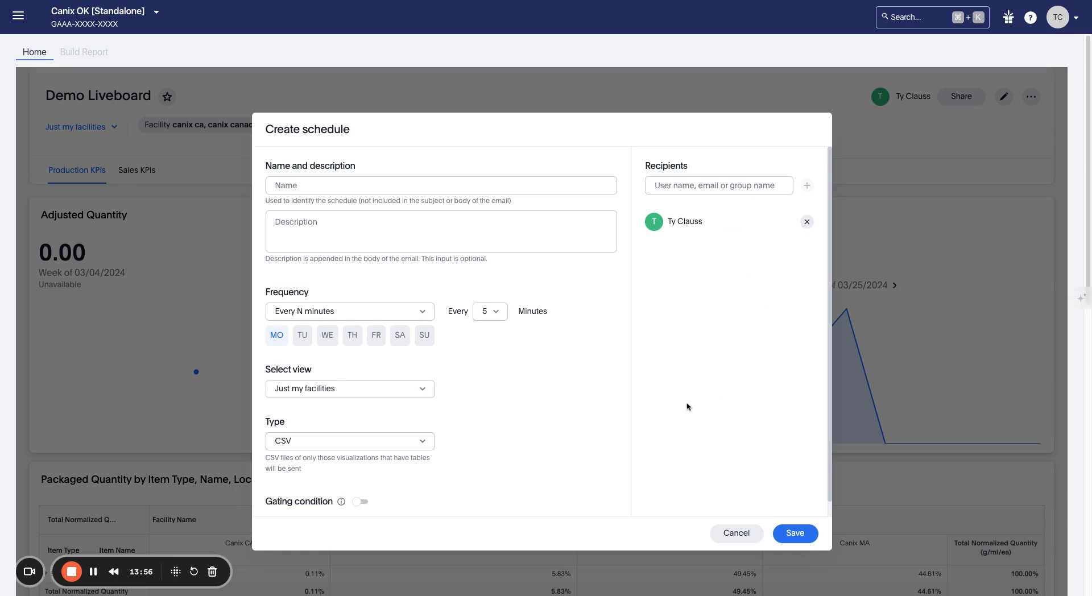
Step: Cancel the unsaved schedule and launch Present mode from the liveboard's More menu
click(736, 532)
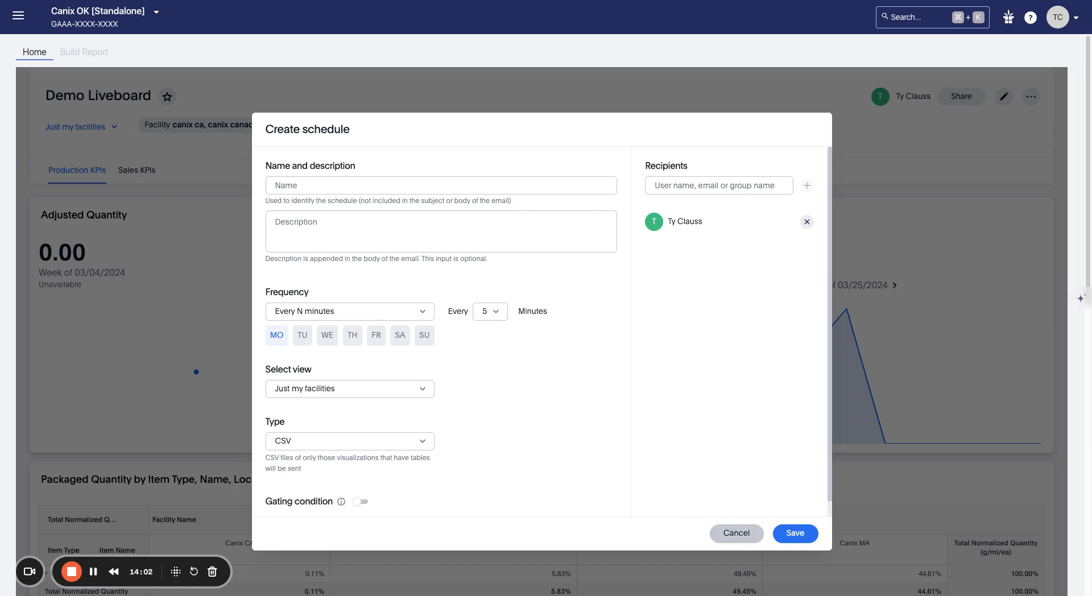
click(1037, 97)
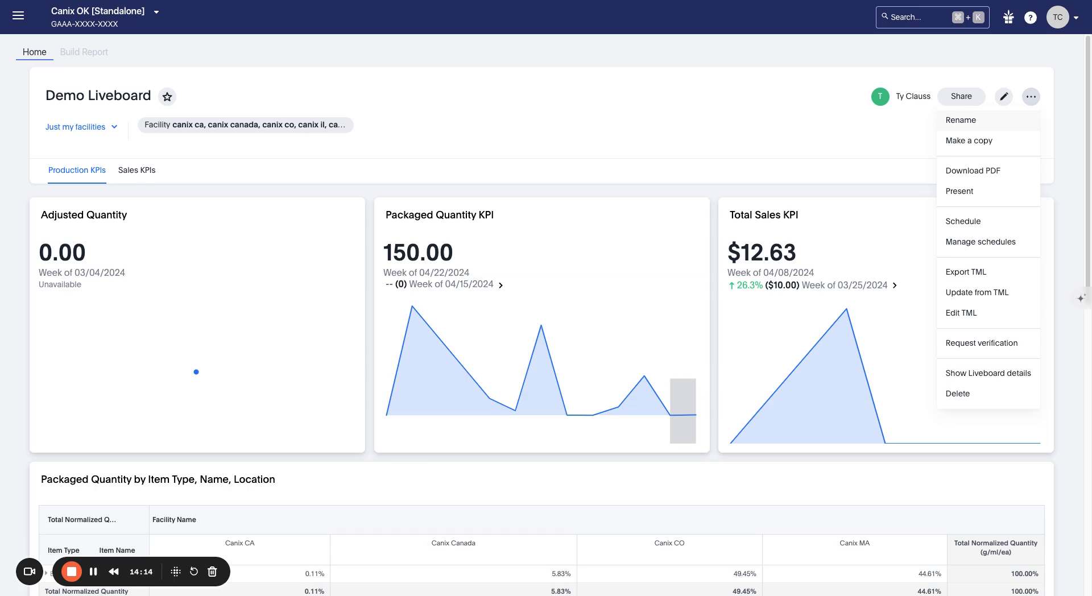
click(1025, 193)
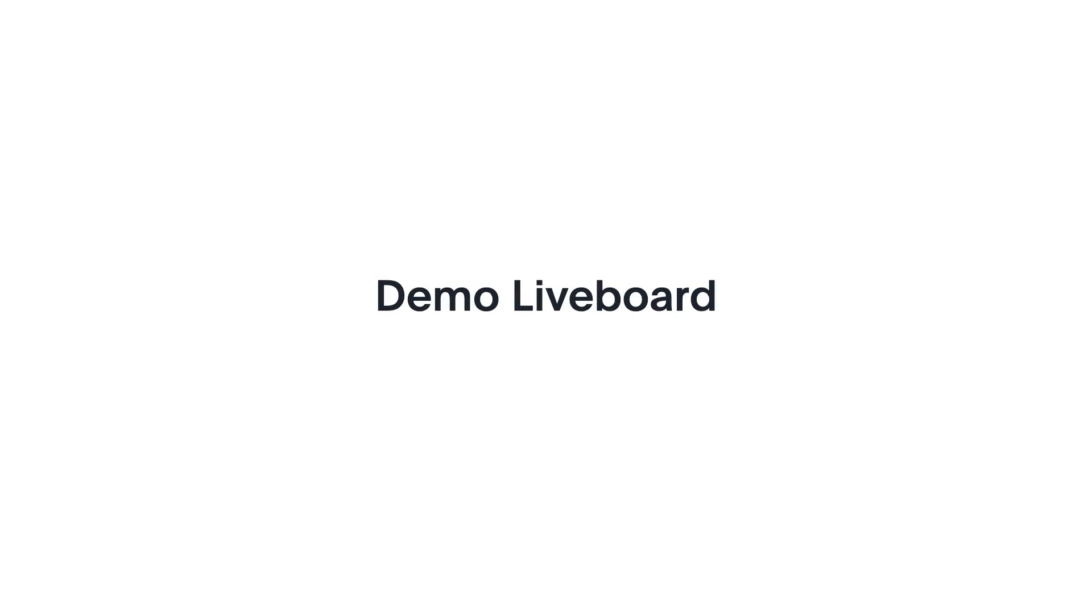
Step: Move through the slides to the Total Sales KPI (slide 5 of 7) and select its peak point
key(Right)
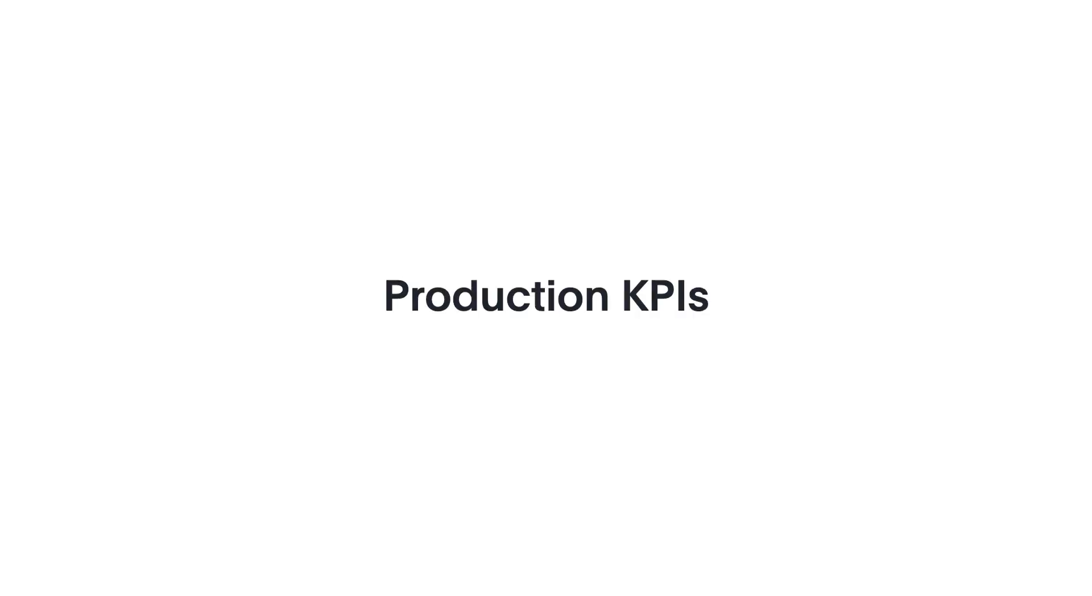
key(Left)
key(Right)
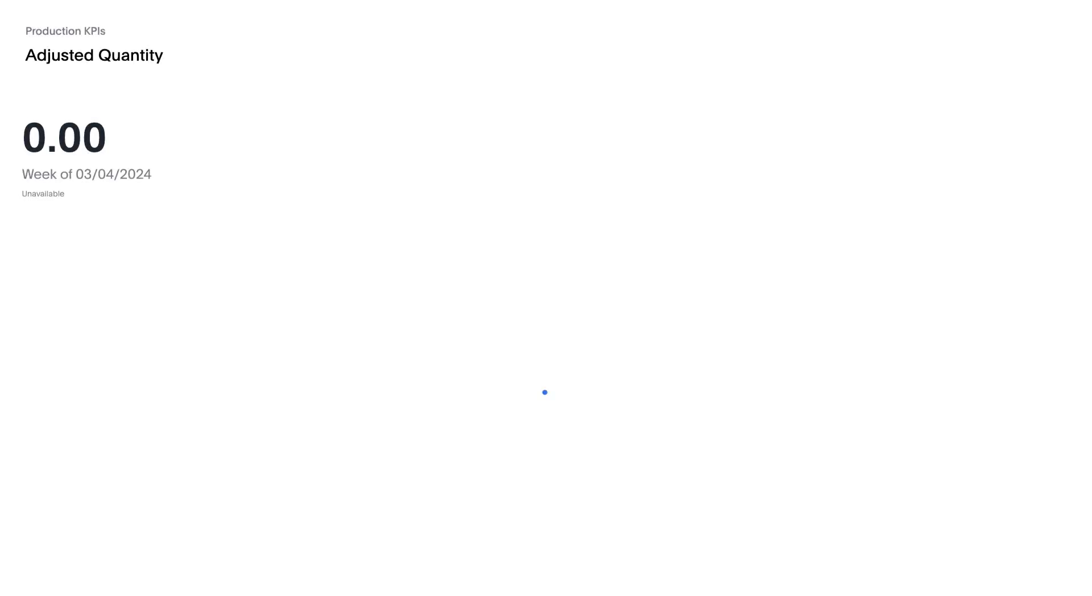
key(Right)
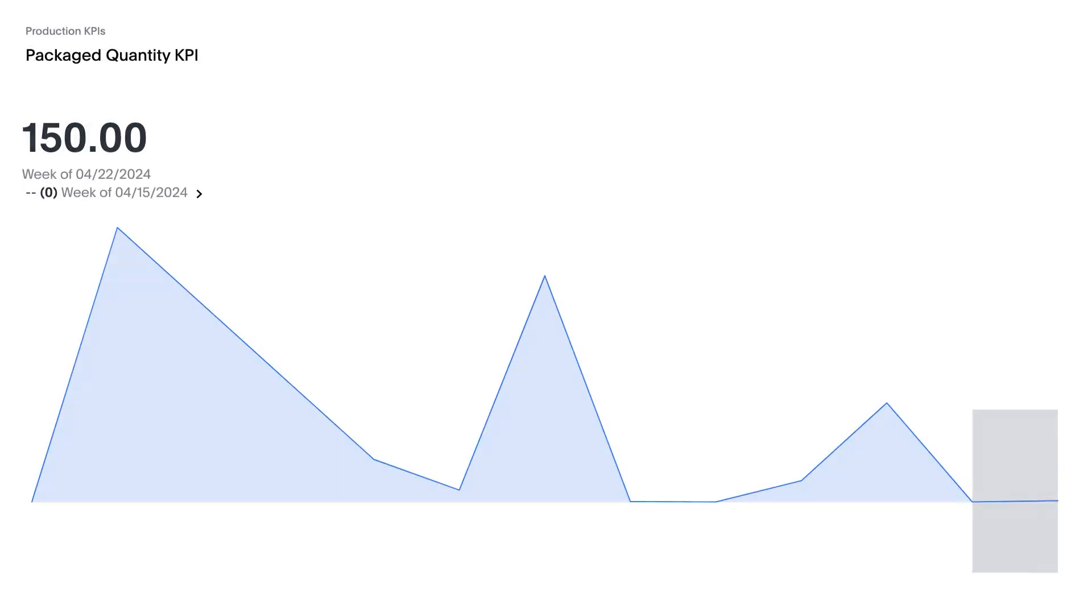
key(Right)
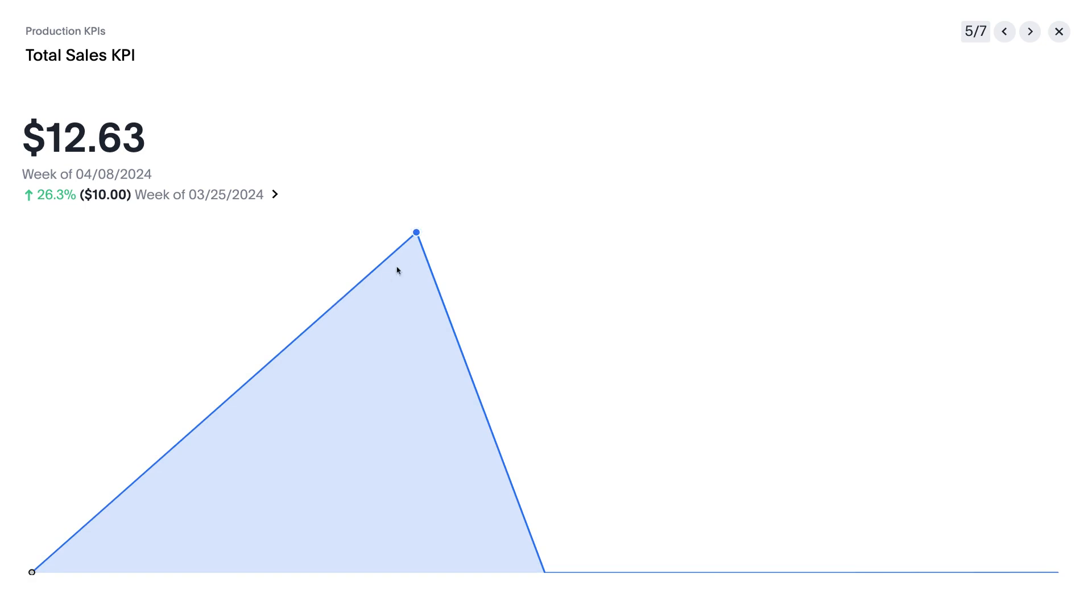
click(417, 234)
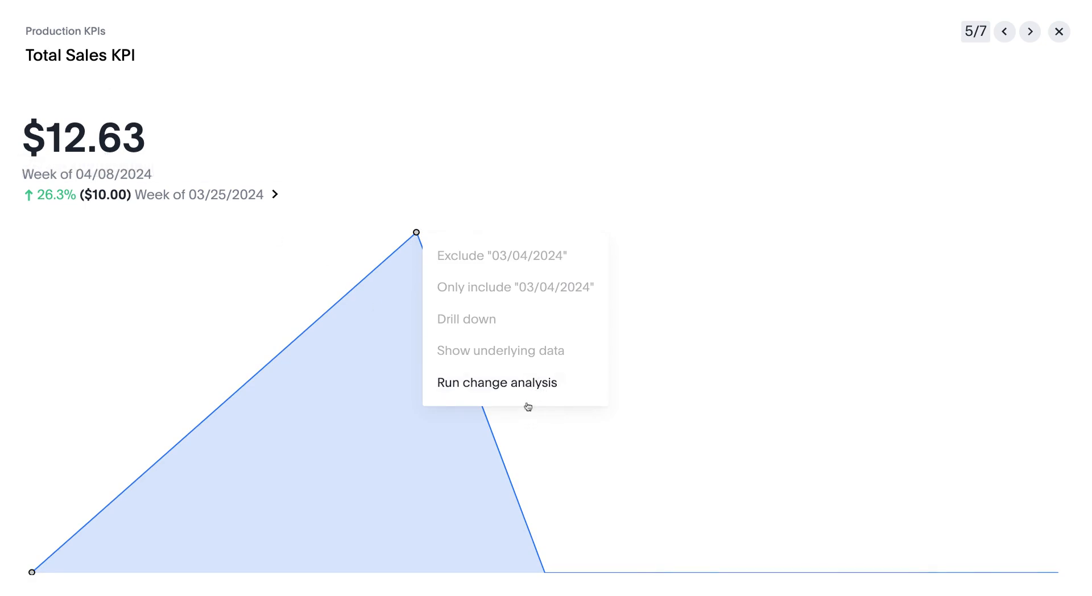
Step: Run change analysis on the Total Sales peak, browsing the Notes and Order Number breakdowns
click(522, 382)
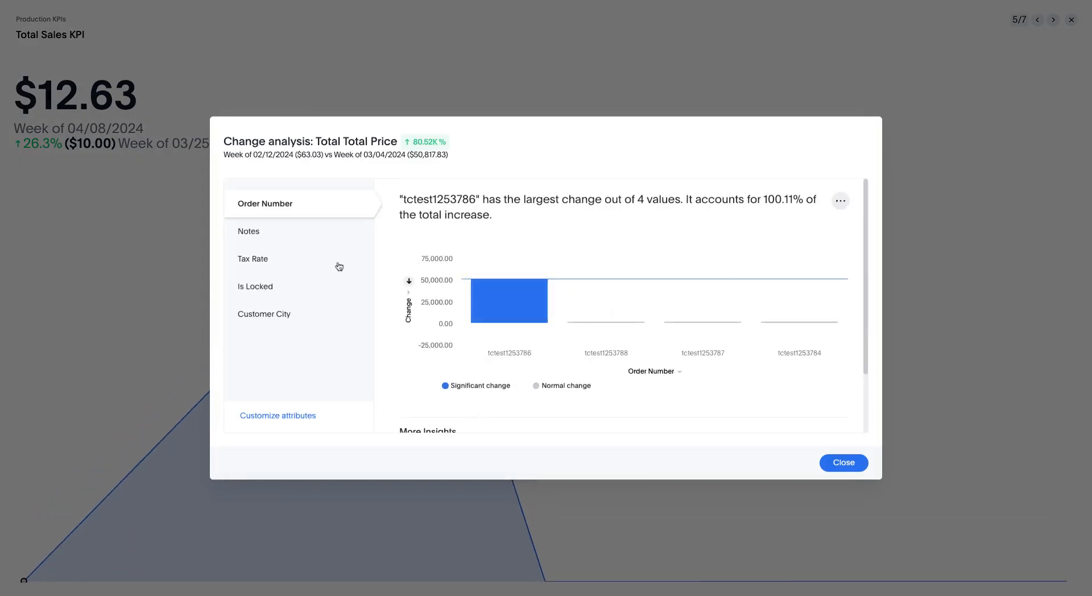
click(327, 240)
click(334, 200)
Step: Keep only Customer Name and Customer Postal Code as analysis attributes and apply
mouse_move(523, 300)
click(301, 416)
scroll(545, 274, down, 3)
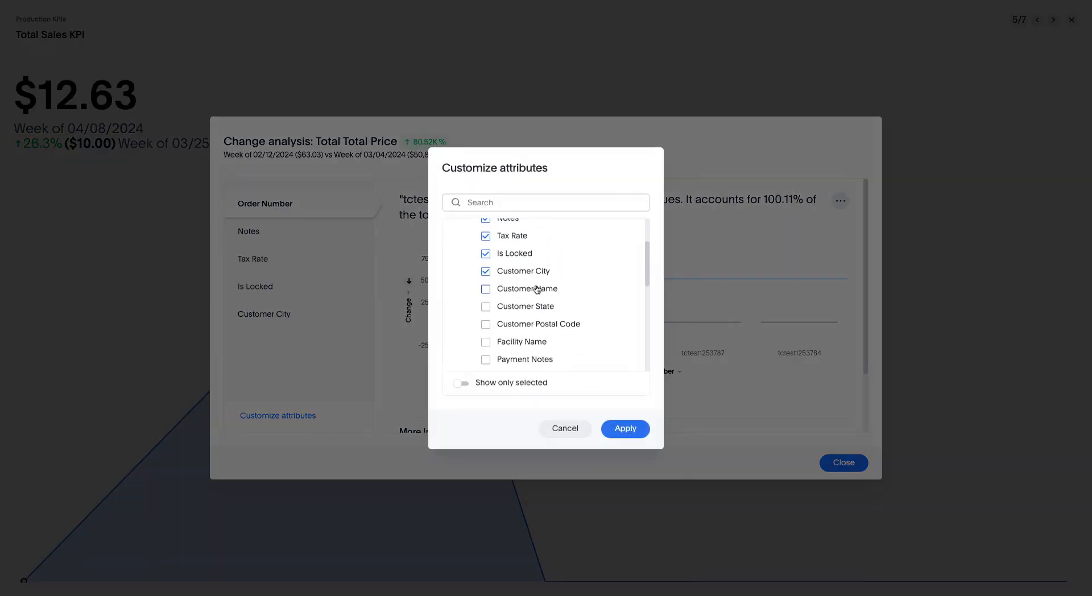
click(540, 288)
click(527, 272)
click(512, 254)
click(512, 238)
scroll(512, 250, up, 1)
click(512, 261)
click(522, 243)
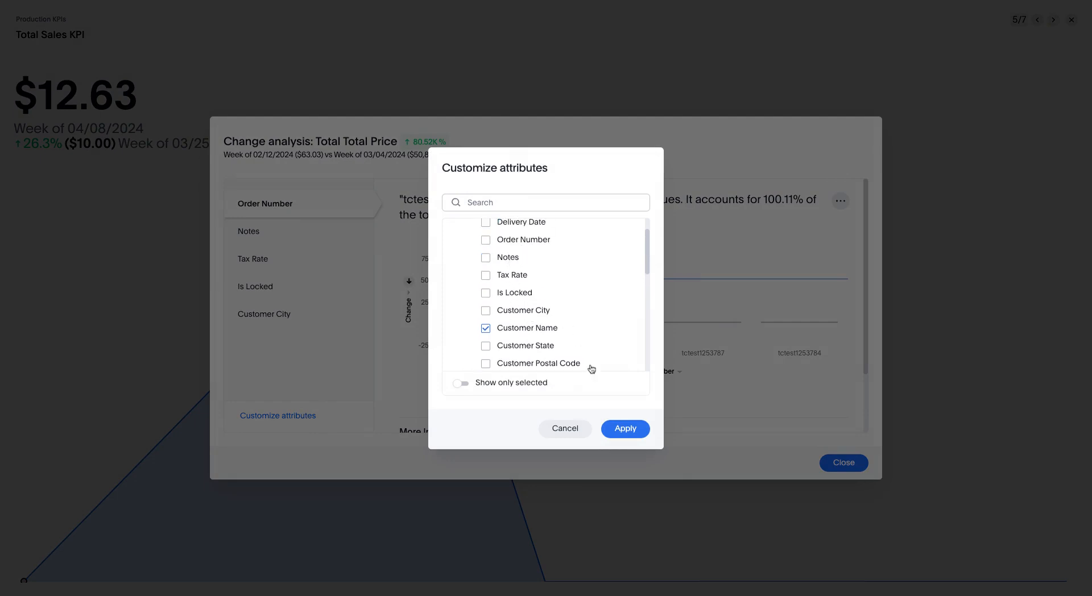
scroll(547, 341, down, 5)
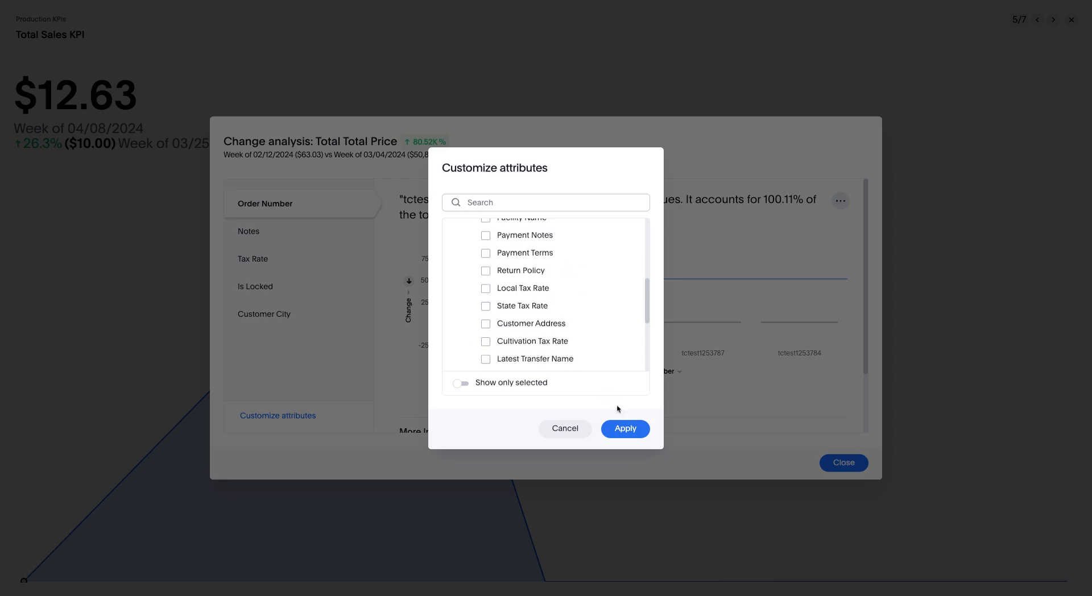
click(625, 428)
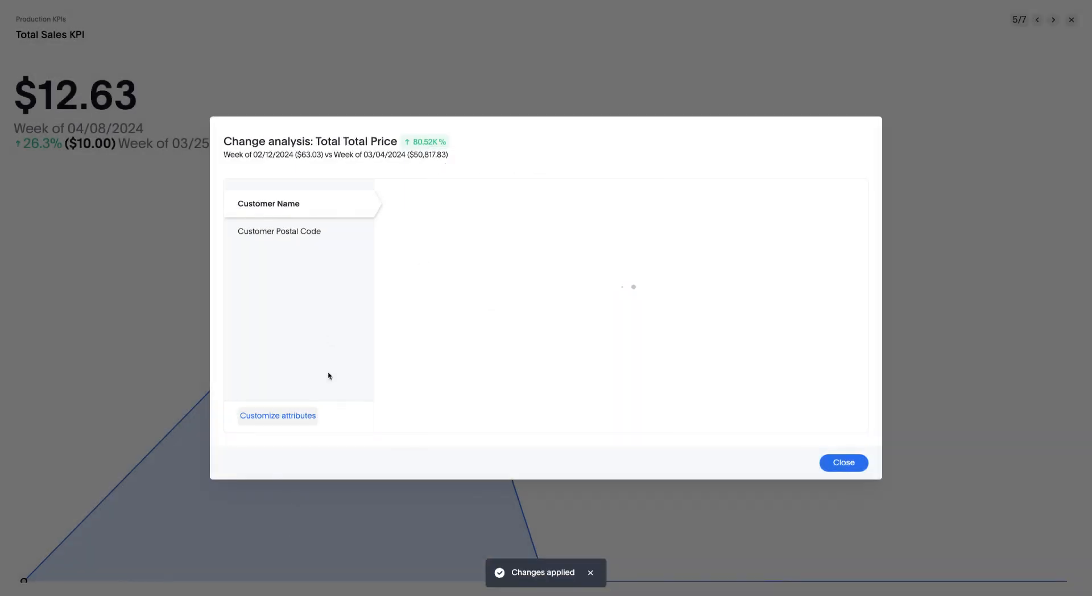
Step: View the Customer Postal Code and Customer Name breakdowns, then close the analysis
click(329, 233)
click(343, 201)
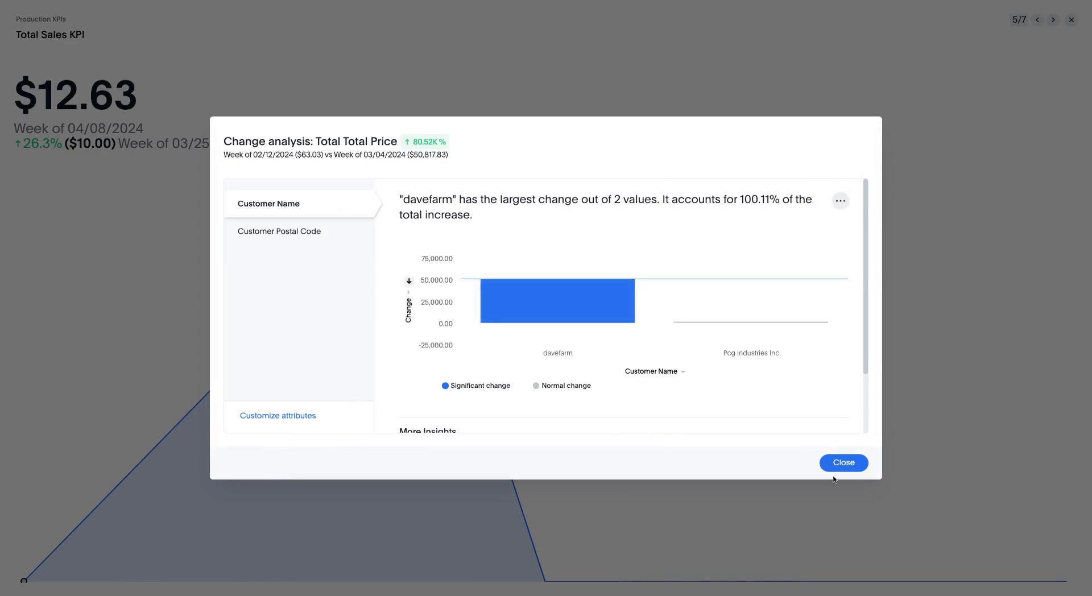
click(847, 465)
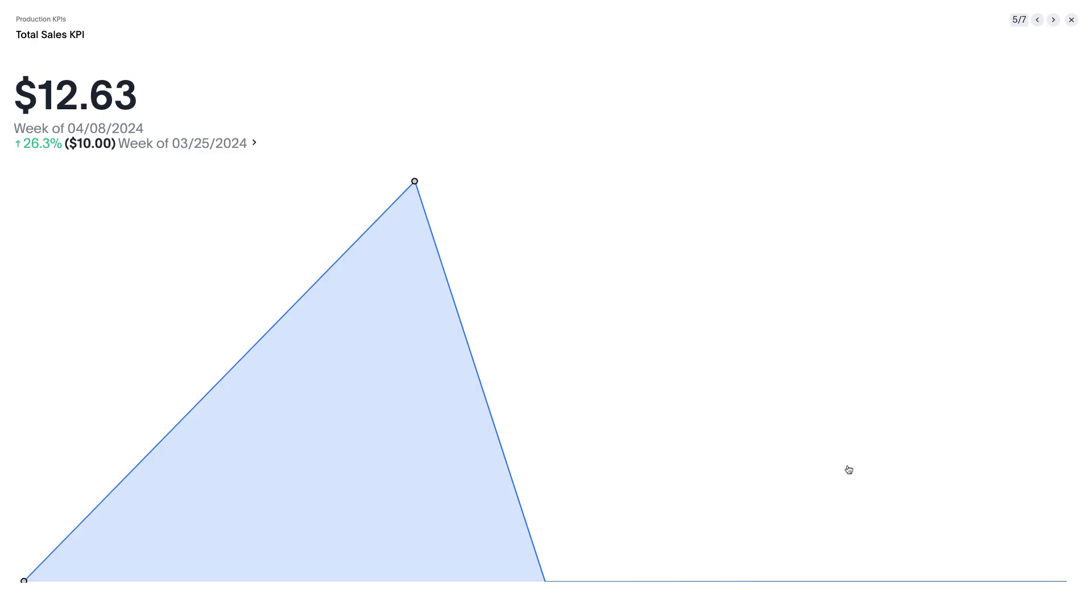
Step: Step back and forth through the slides, settling on the Packaged Quantity table slide (6 of 7)
click(1057, 21)
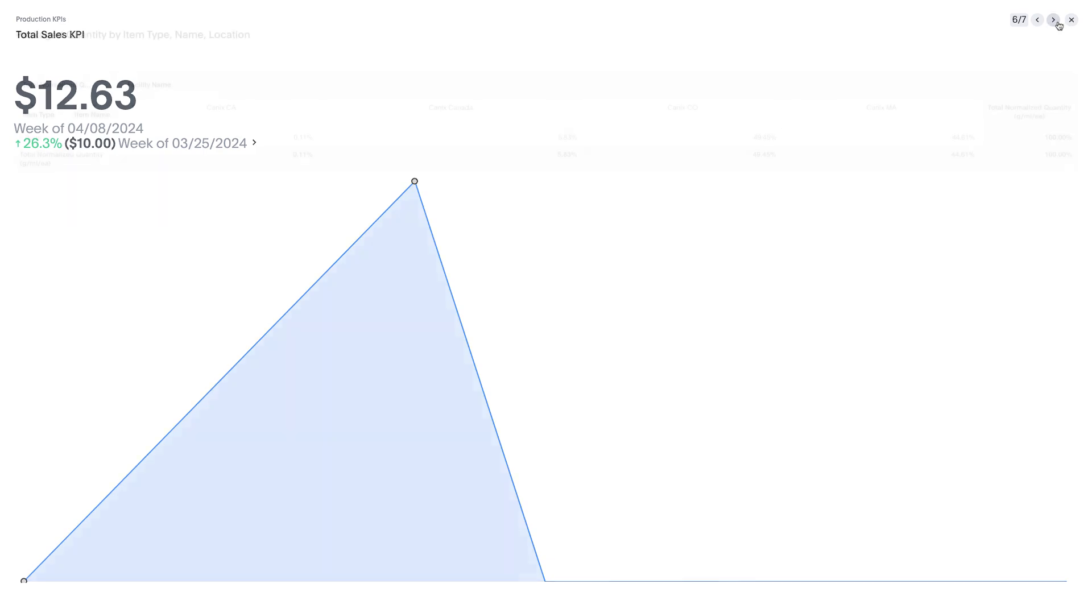
click(1037, 20)
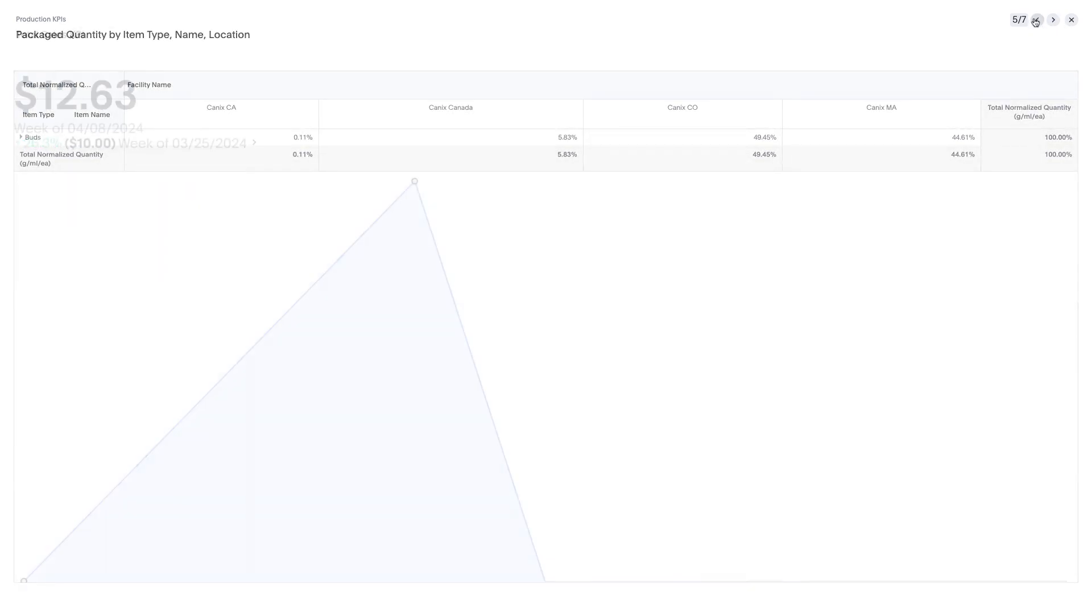
click(1037, 20)
click(1052, 21)
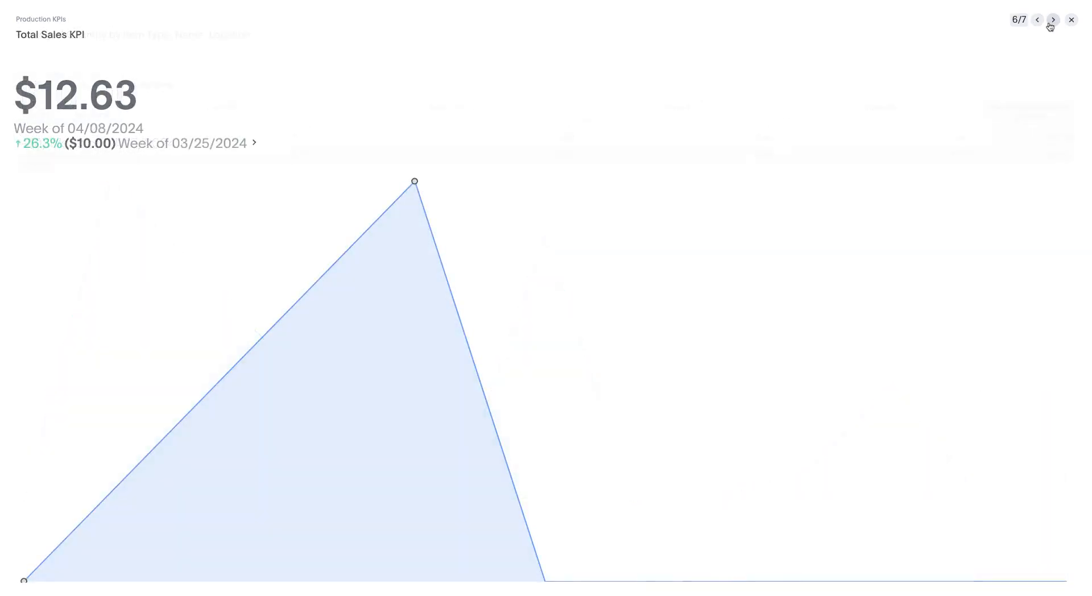
click(1052, 21)
Step: Show the underlying data rows for Canix CO, check Edit columns without changes, then close it
right_click(703, 148)
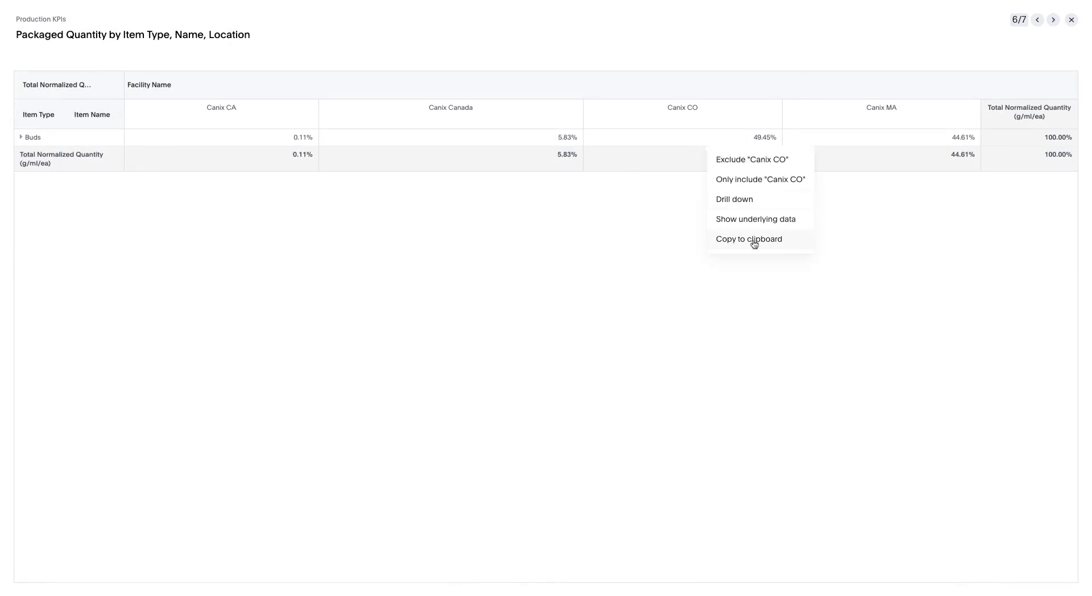
click(787, 221)
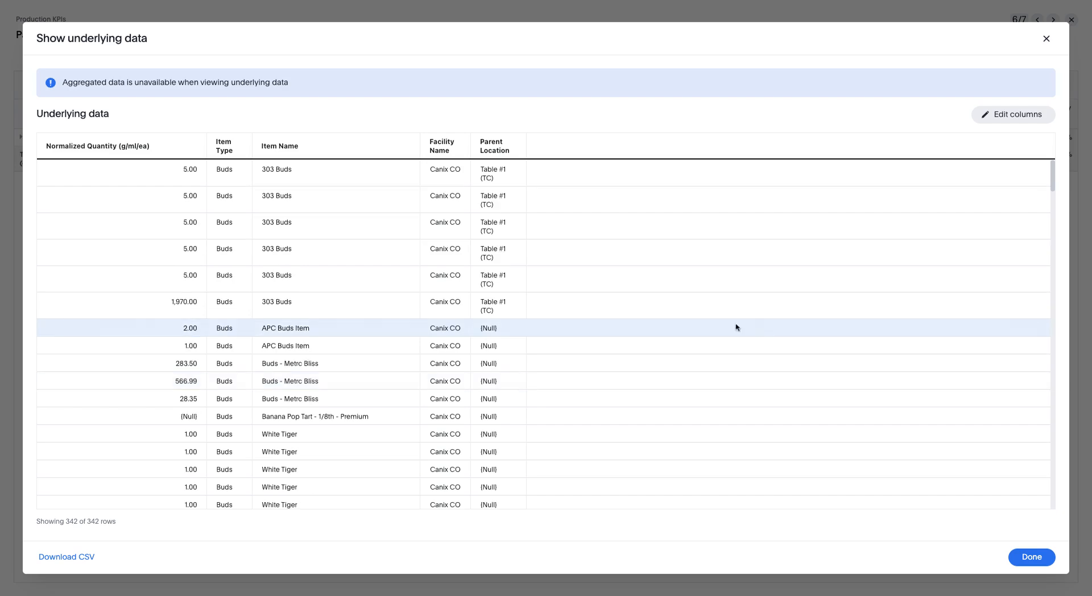
scroll(617, 319, down, 5)
scroll(512, 287, up, 5)
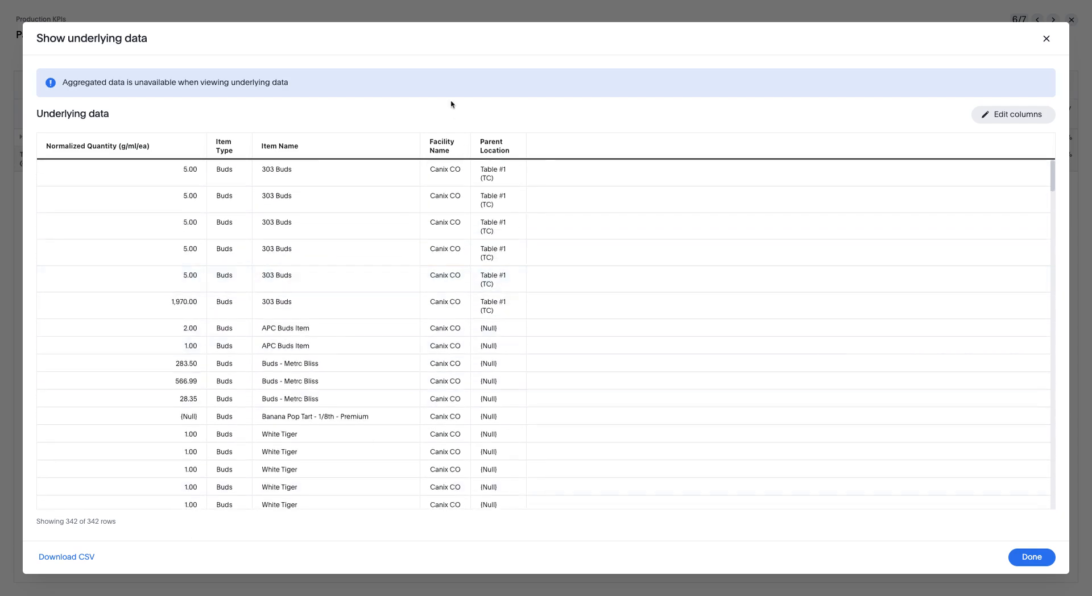
click(1029, 120)
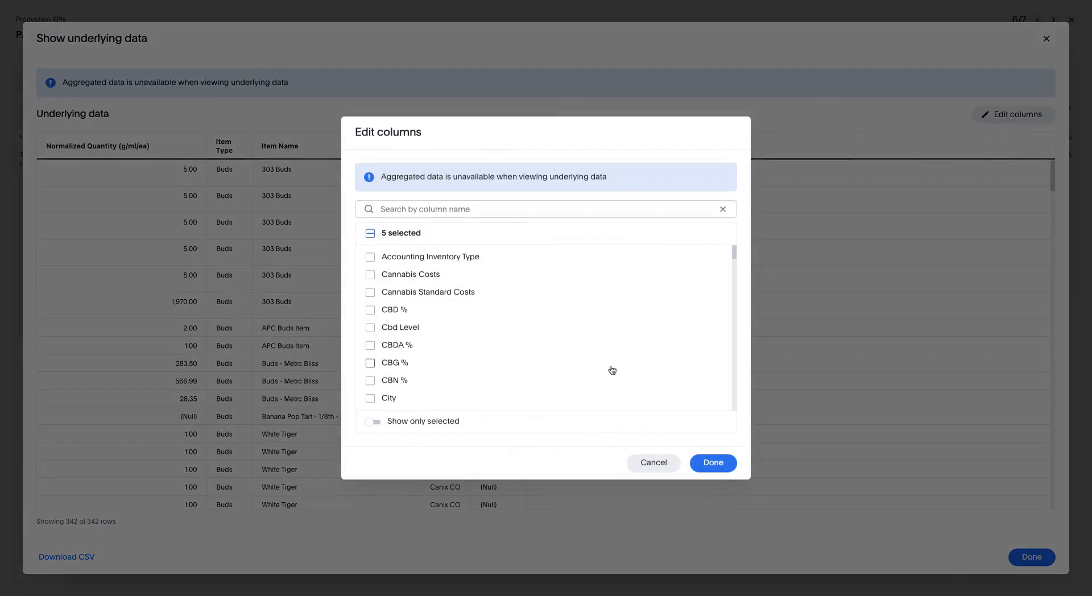
scroll(401, 263, down, 3)
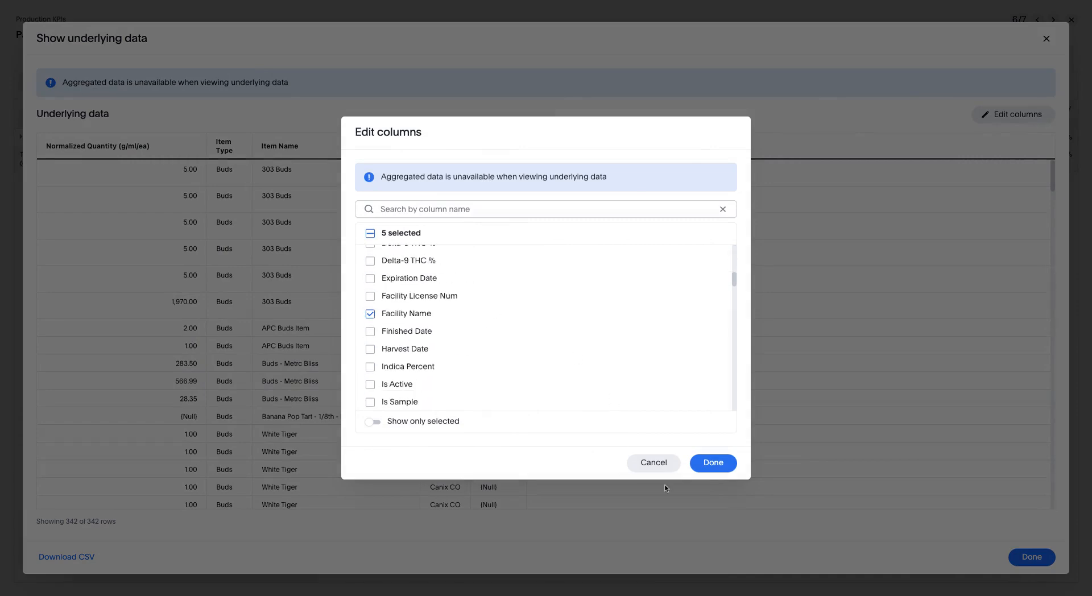
click(654, 463)
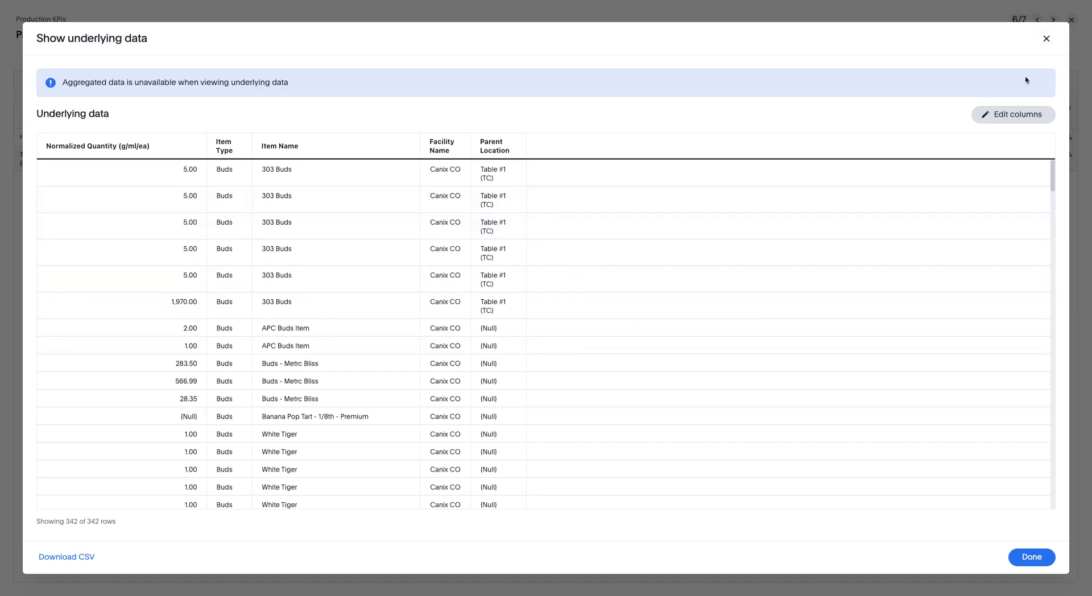
click(1046, 38)
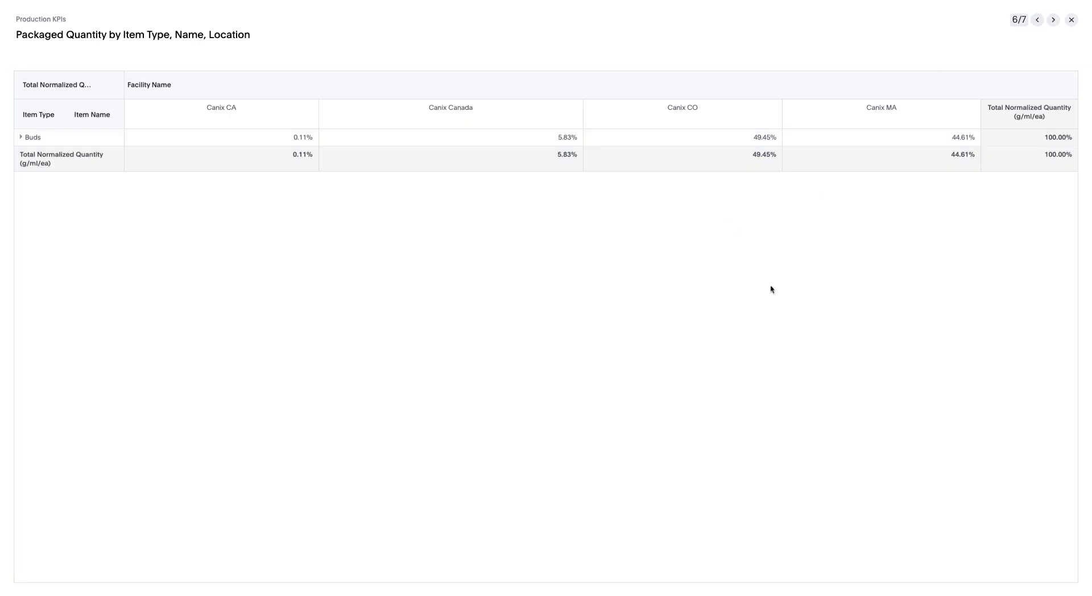
Step: Drill the Canix CO Buds value down by Accounting Inventory Type, then flip back and forth between slides
right_click(626, 169)
click(693, 222)
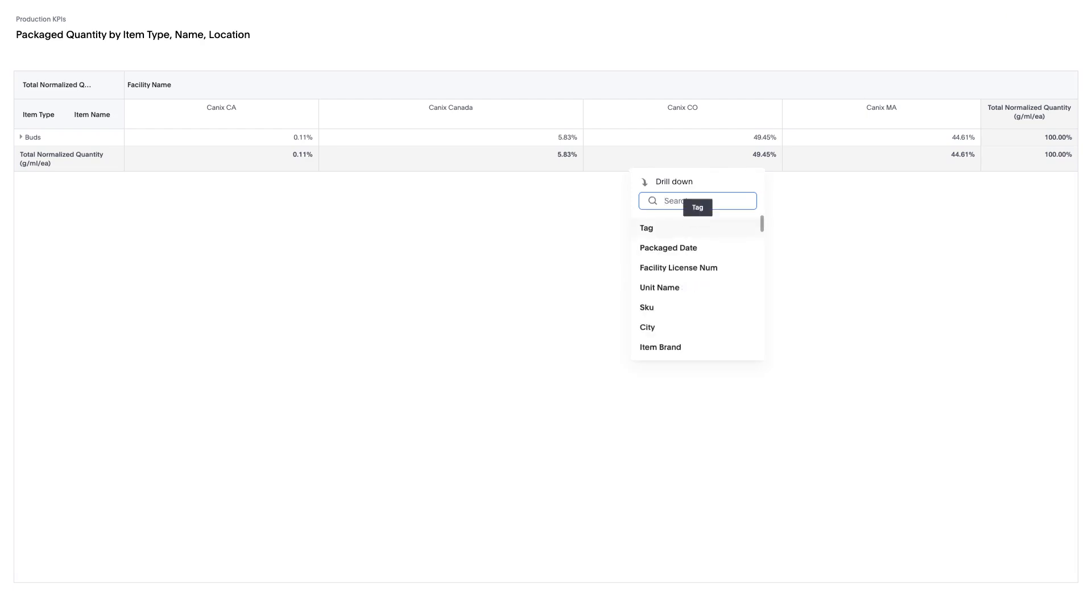
click(553, 324)
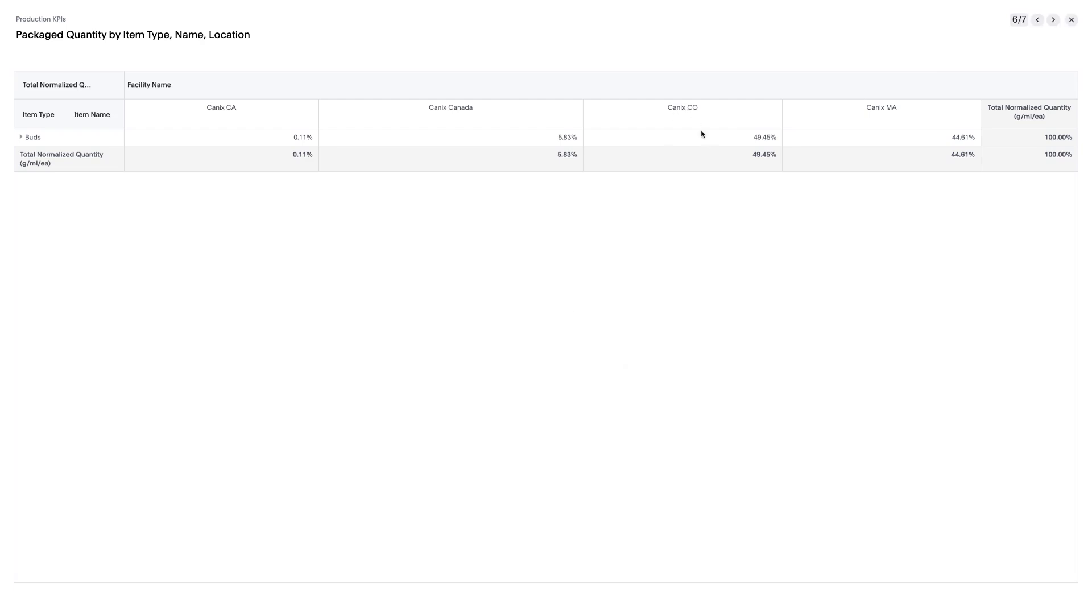
right_click(709, 143)
click(764, 194)
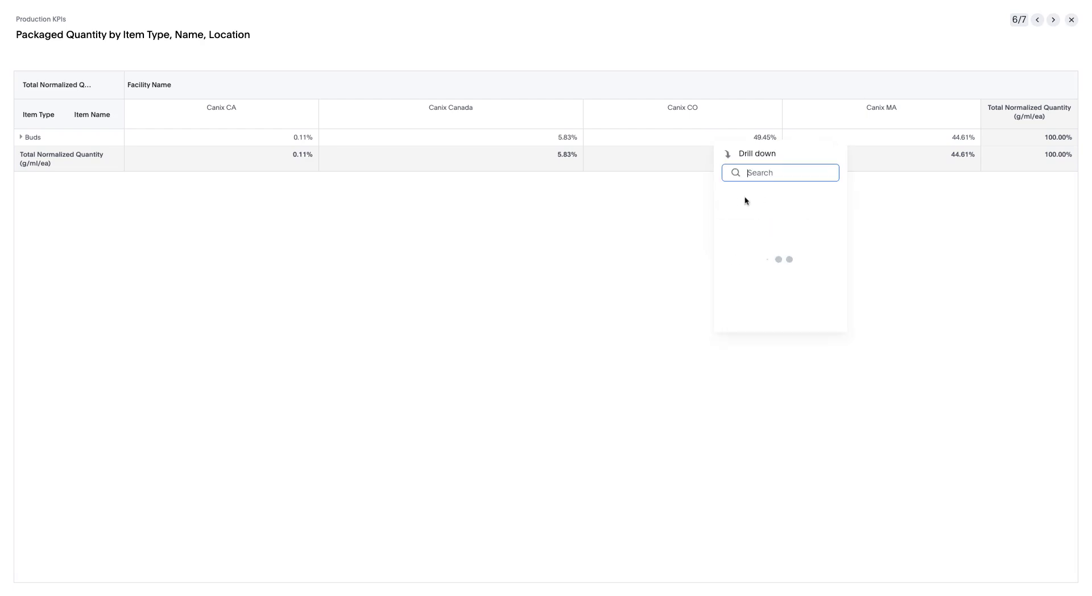
scroll(761, 307, down, 1)
scroll(761, 307, down, 1)
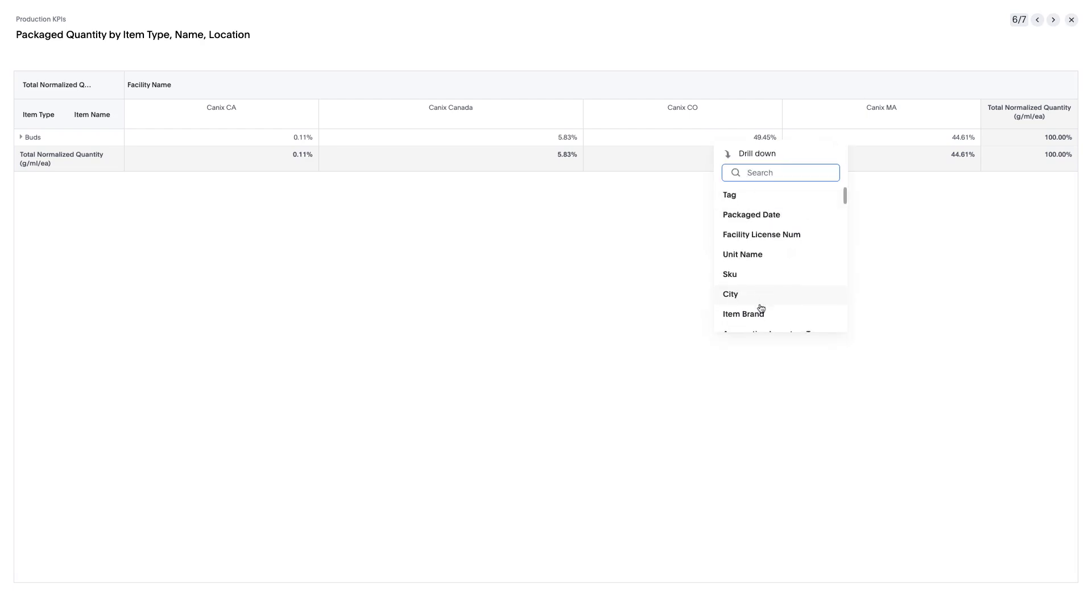
scroll(761, 308, down, 3)
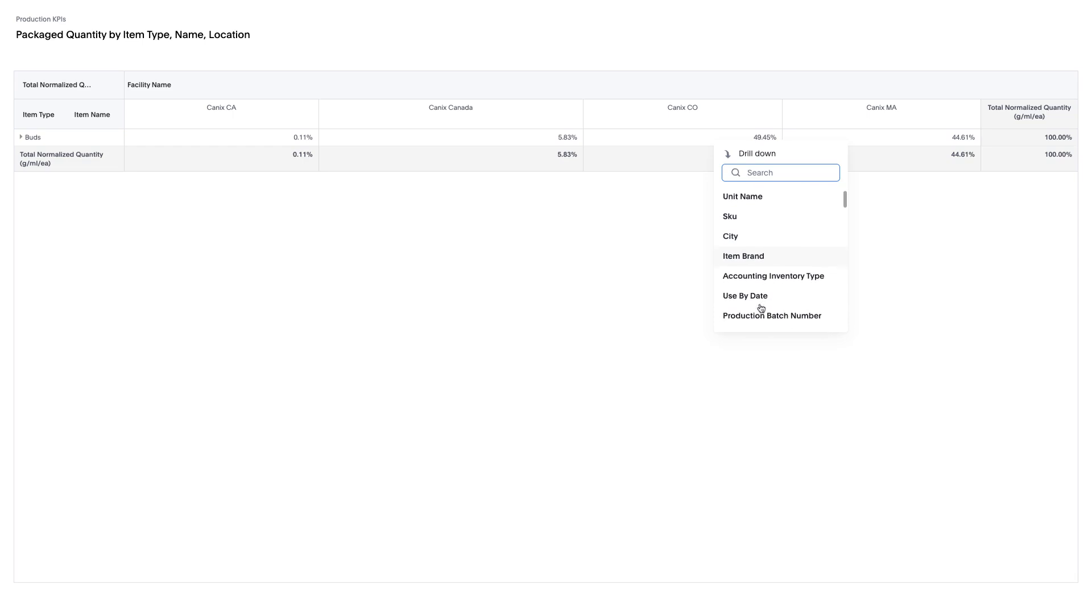
click(766, 278)
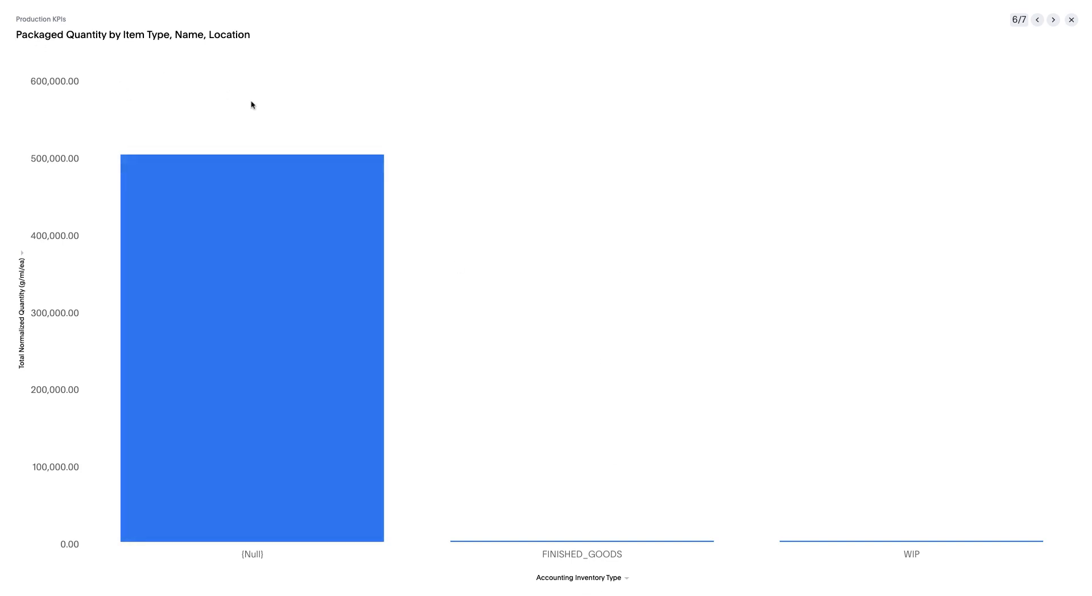
click(1040, 22)
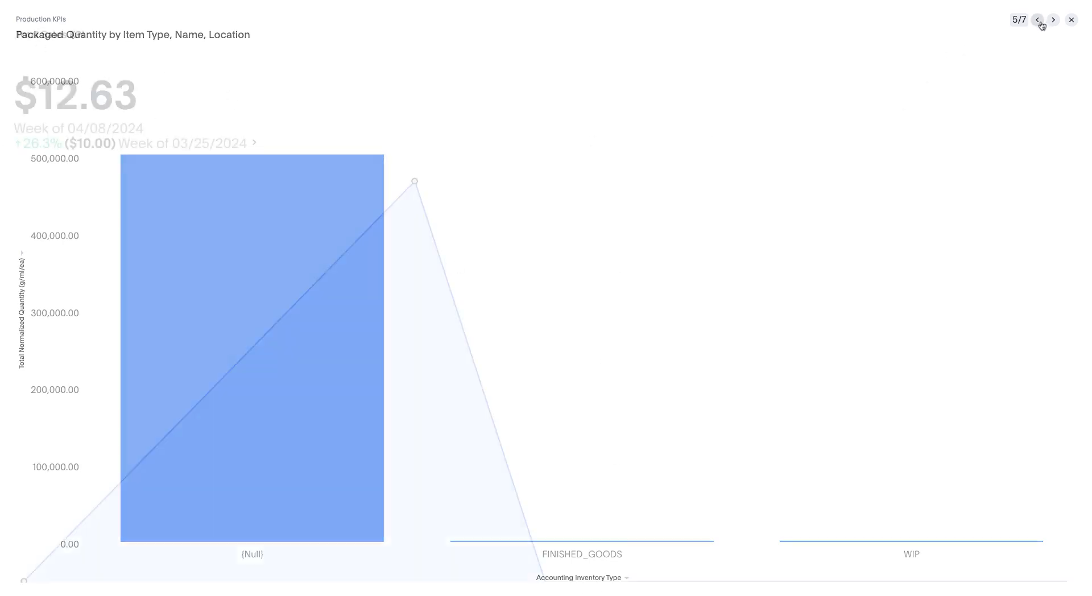
click(1053, 21)
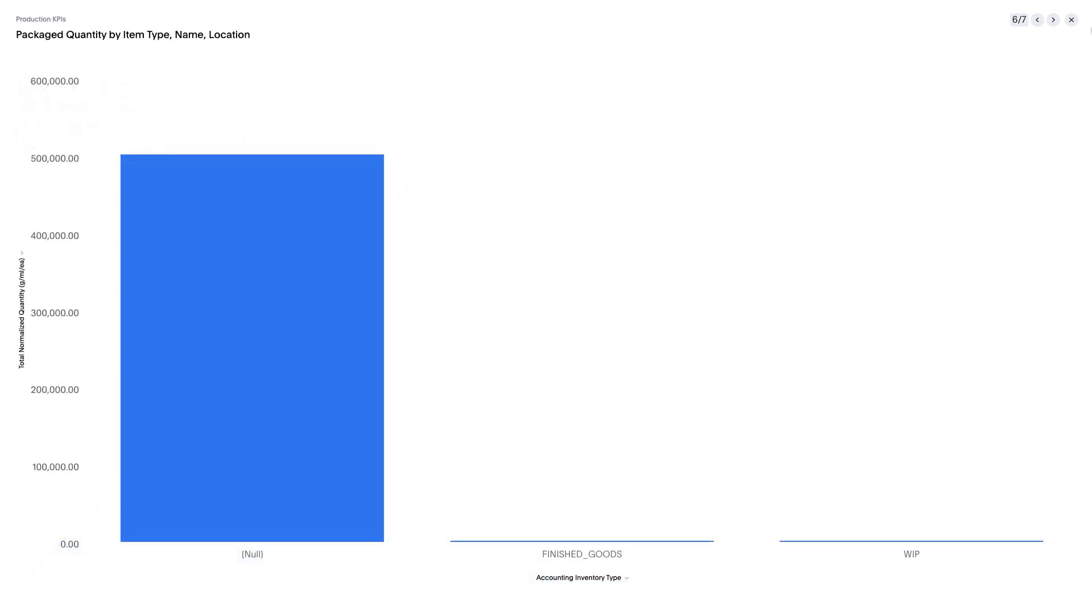
Step: Exit the presentation and undo the drill-down on the Packaged Quantity chart
click(1071, 20)
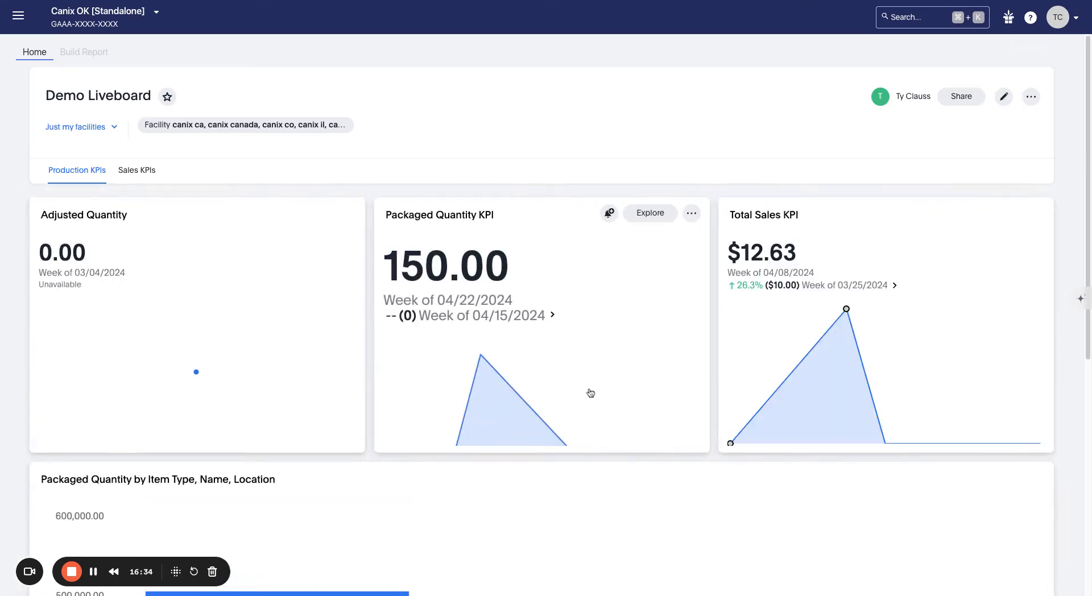
scroll(594, 382, down, 4)
scroll(597, 378, down, 2)
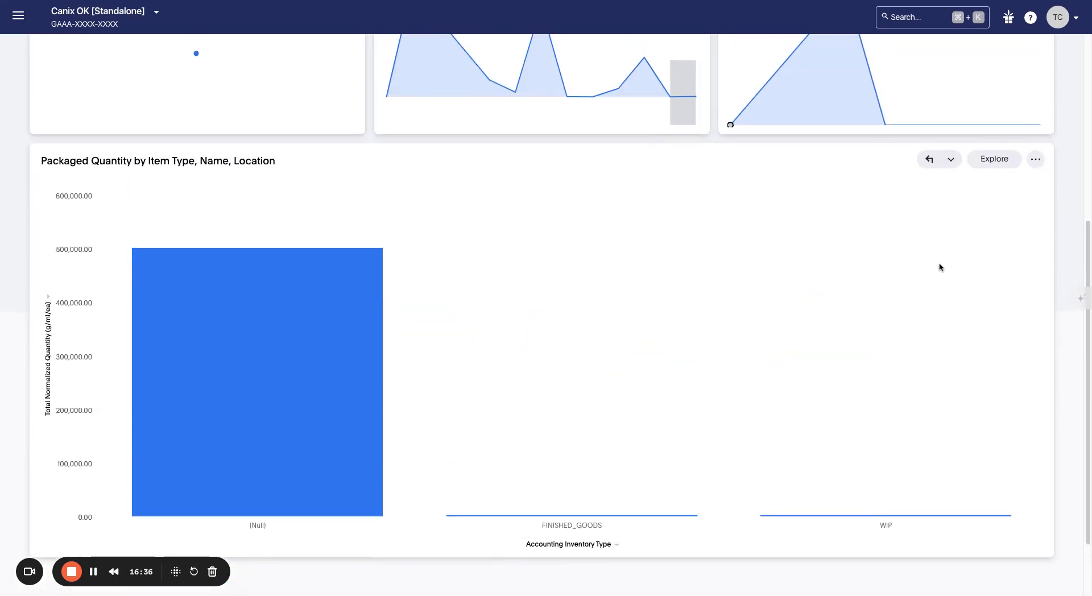
click(930, 160)
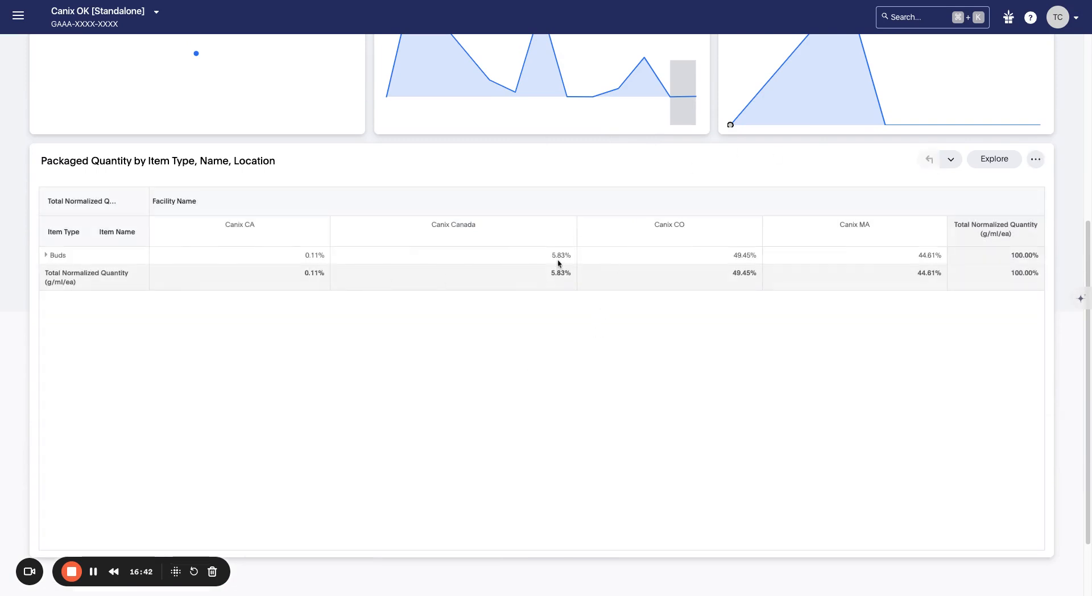
Step: Drill the Canix Canada Buds value down by Accounting Inventory Type, then revert to the table
right_click(558, 263)
click(593, 287)
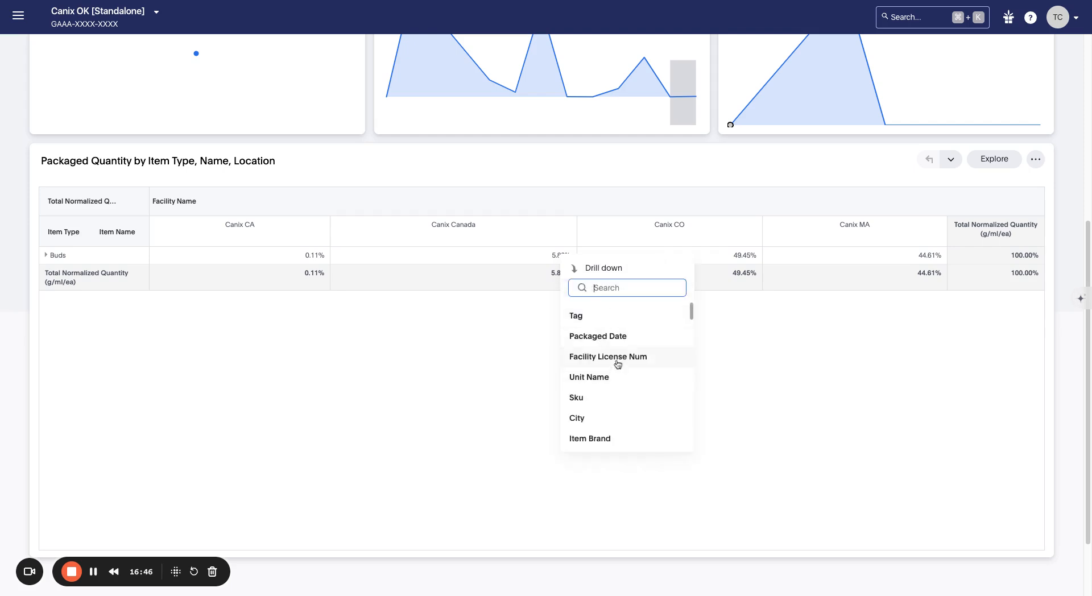
scroll(616, 353, down, 2)
text(acc)
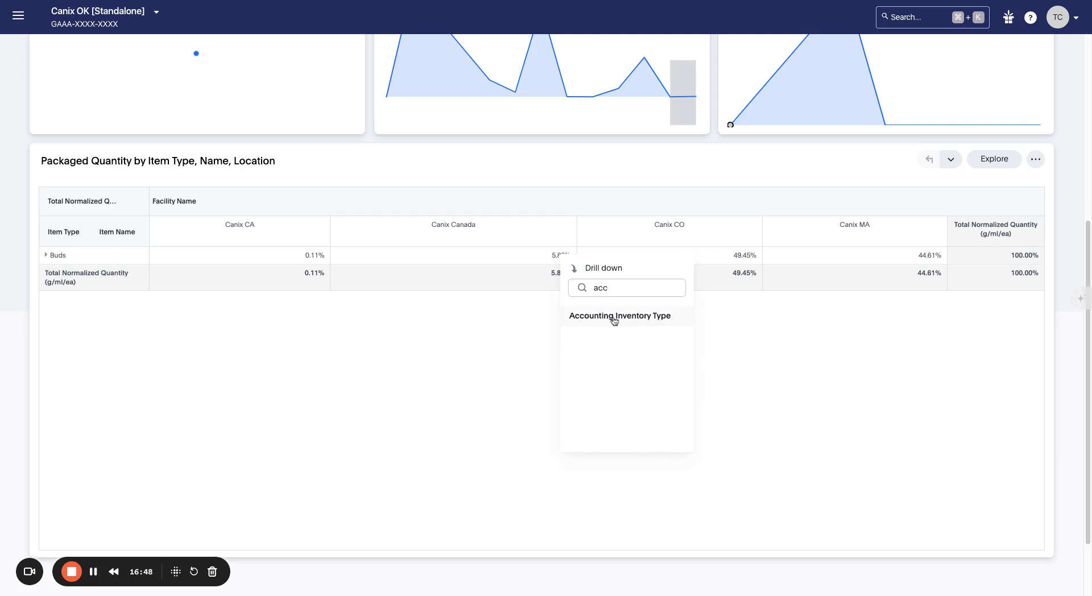
click(612, 317)
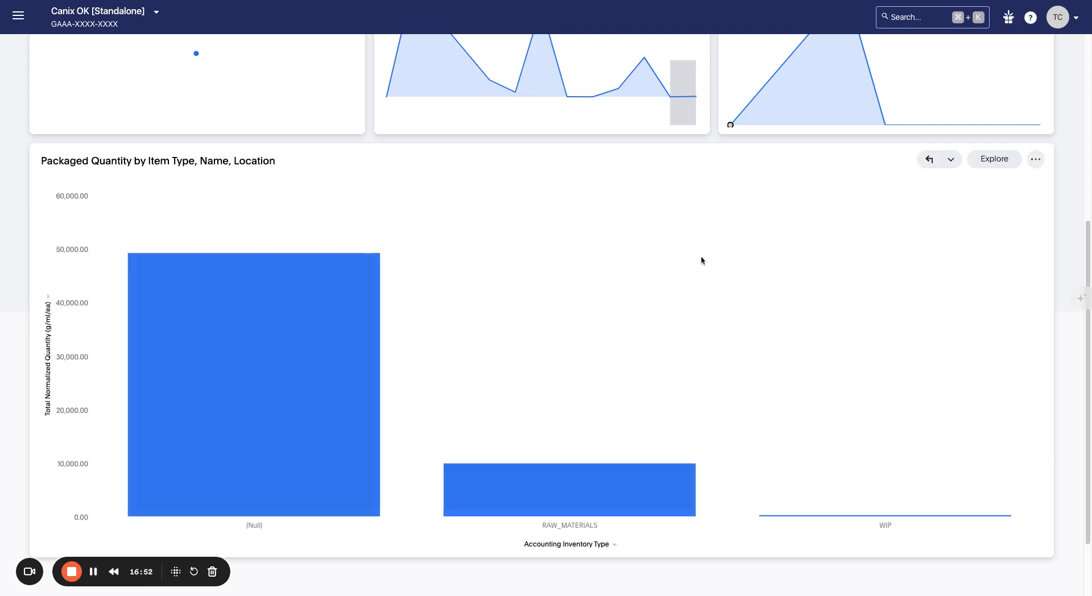
click(930, 159)
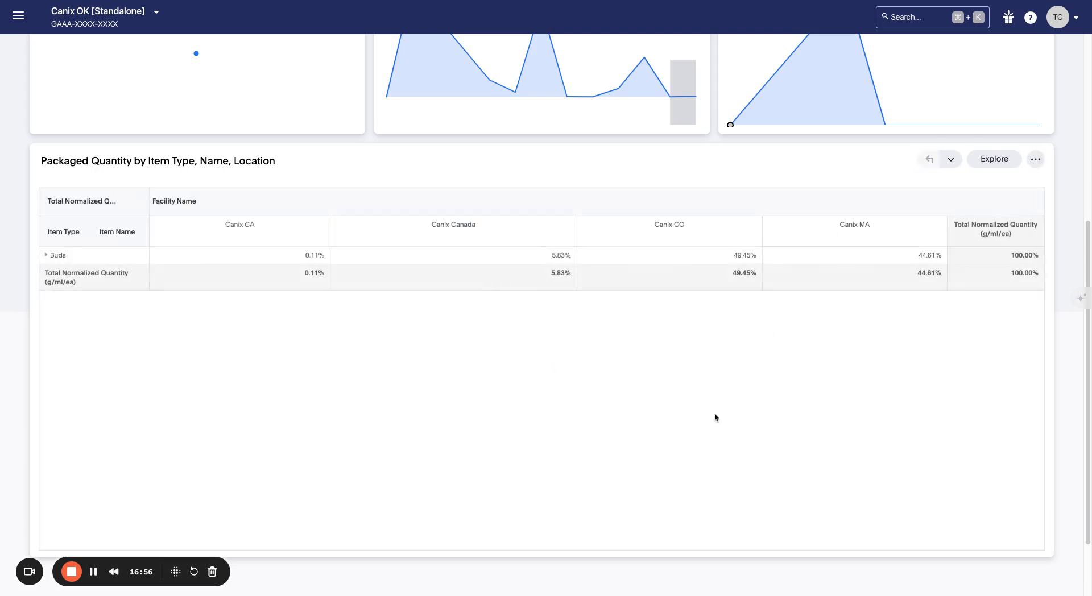
Step: Drill the Canix CO Buds value down by Accounting Inventory Type, then revert to the table
right_click(748, 279)
click(774, 311)
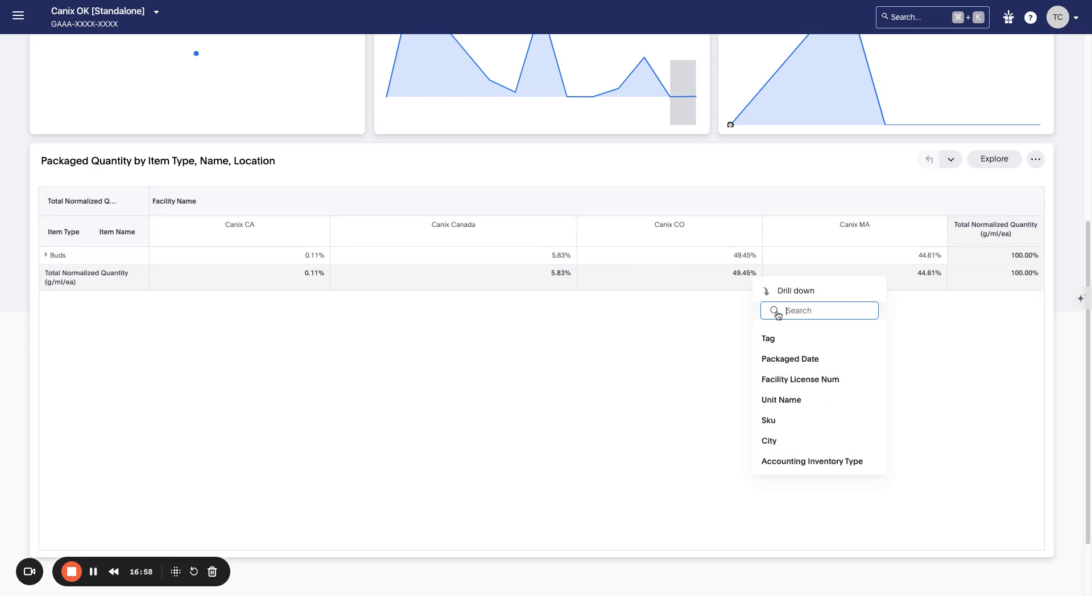
text(acco)
click(786, 339)
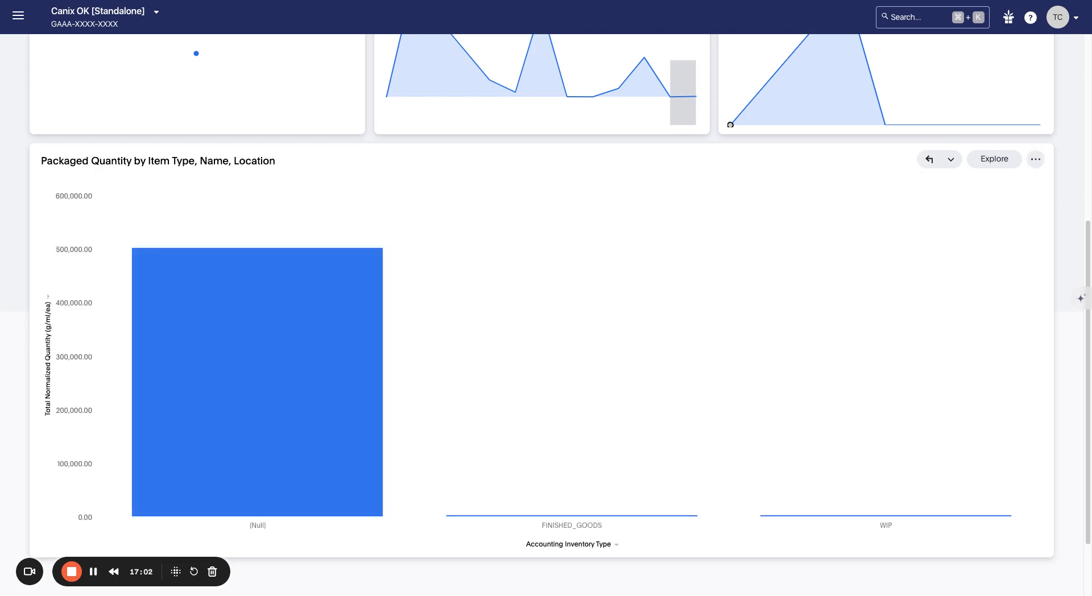
click(928, 161)
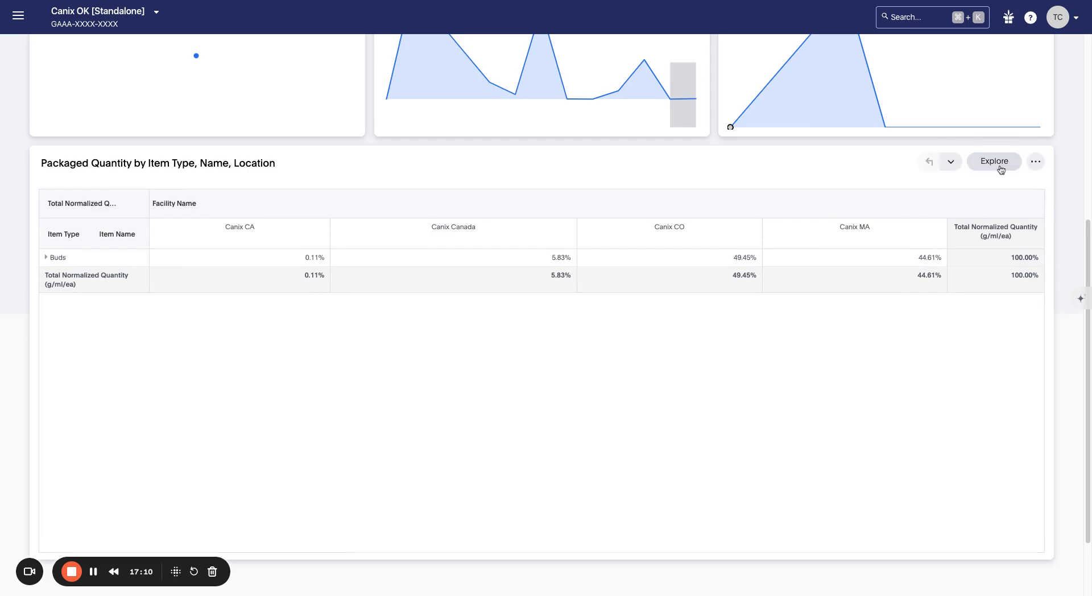
scroll(1002, 169, up, 5)
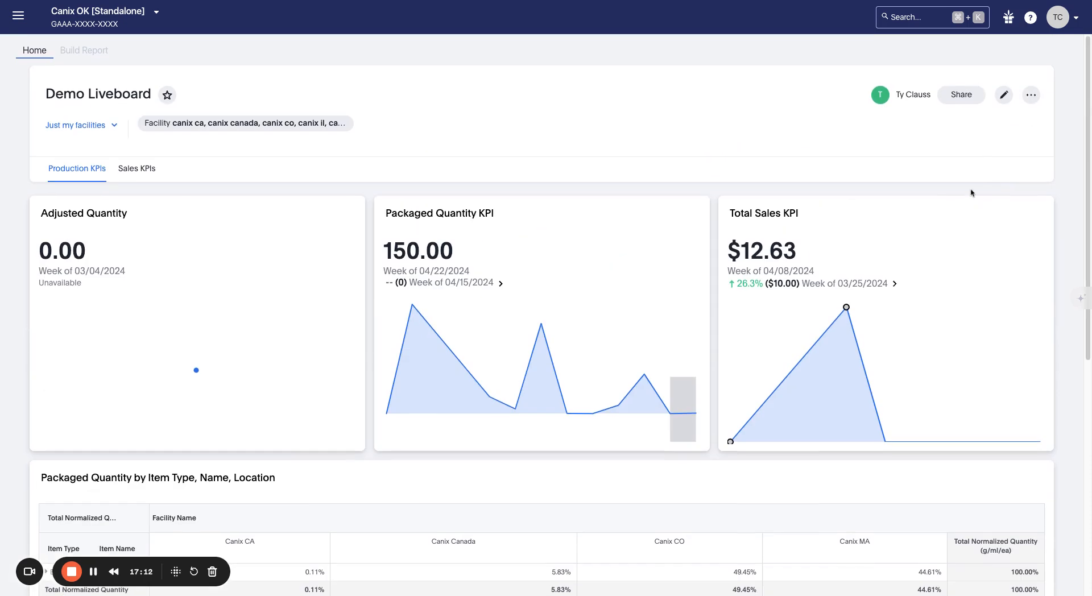
scroll(974, 197, down, 1)
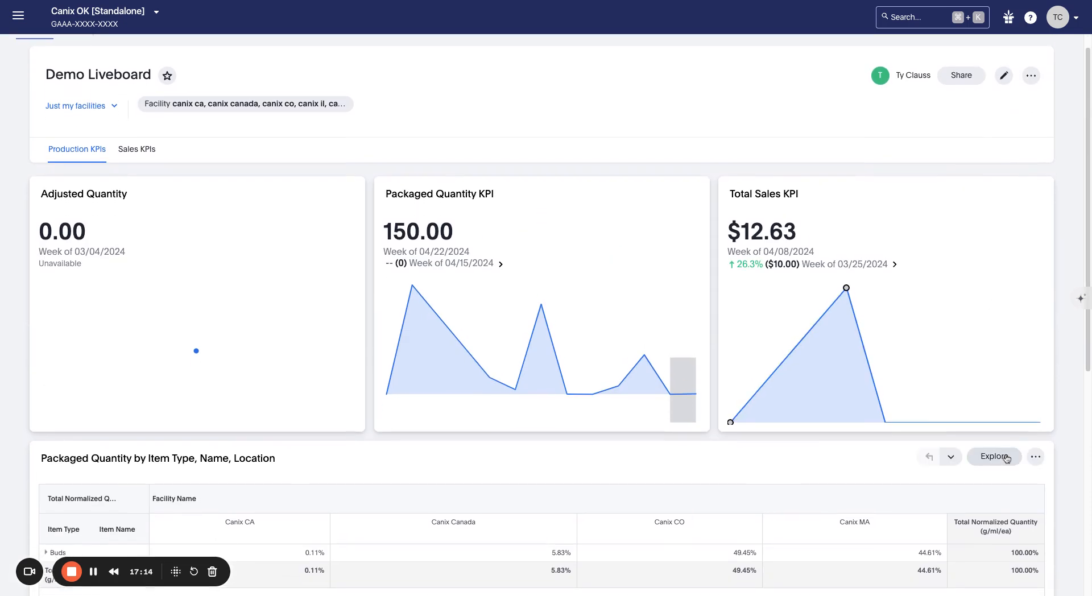
click(1006, 461)
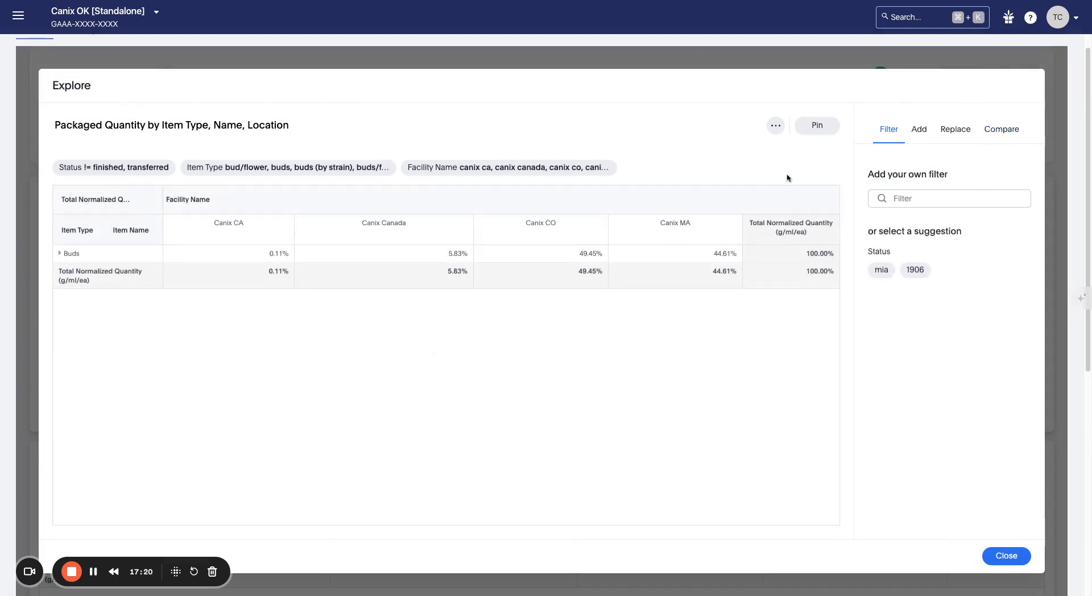
click(916, 141)
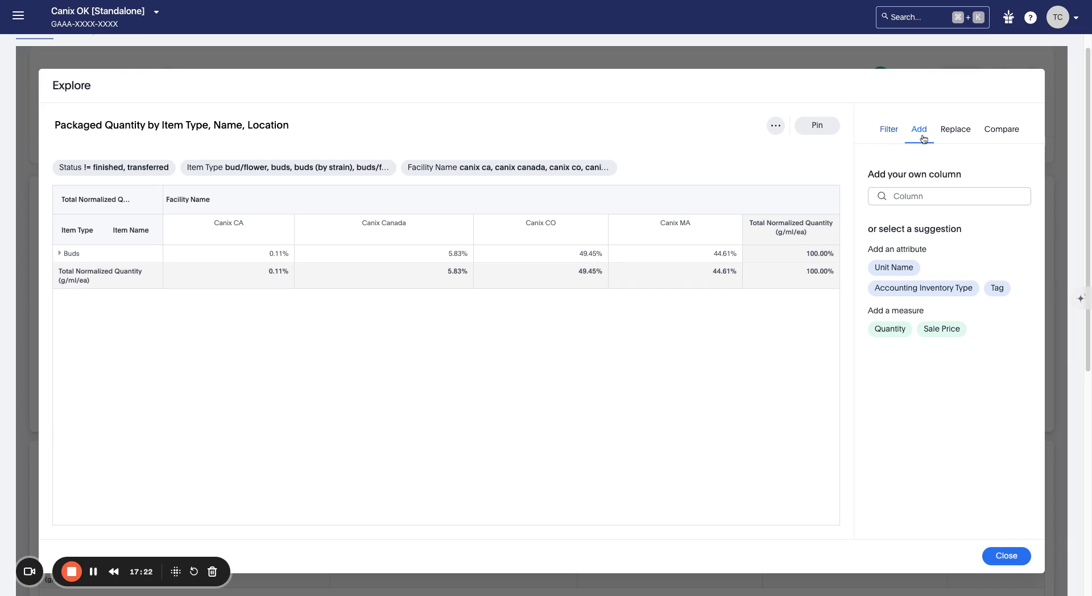
click(955, 131)
click(1005, 132)
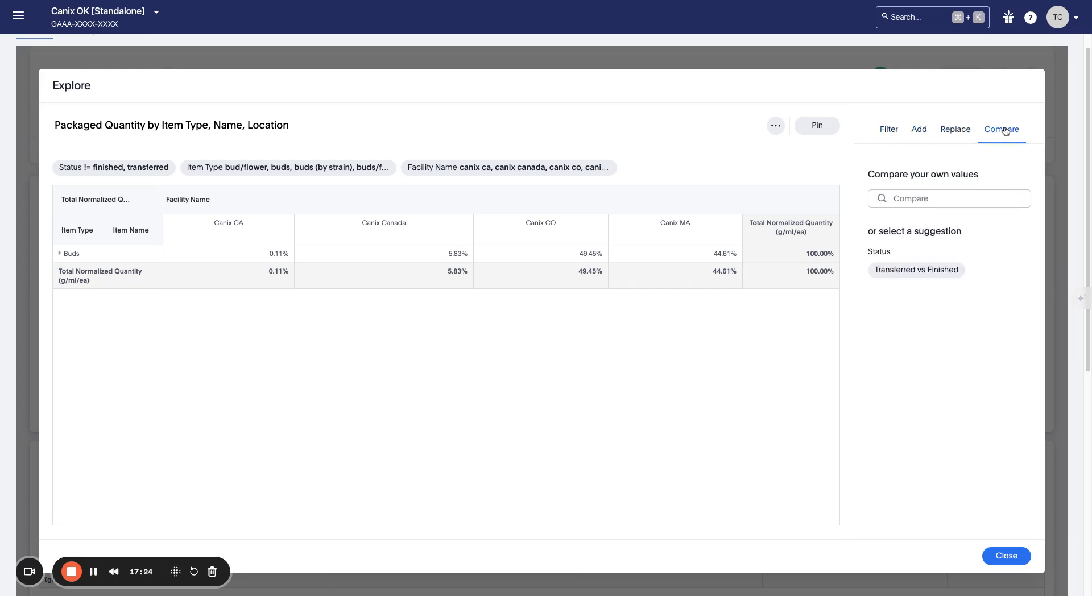
click(974, 132)
click(925, 255)
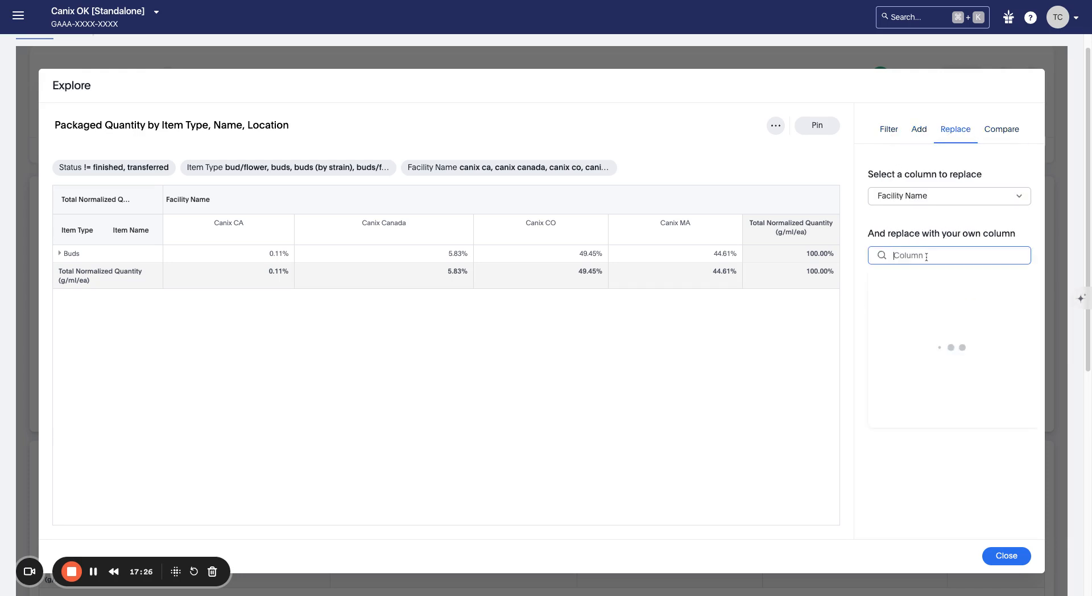
click(930, 283)
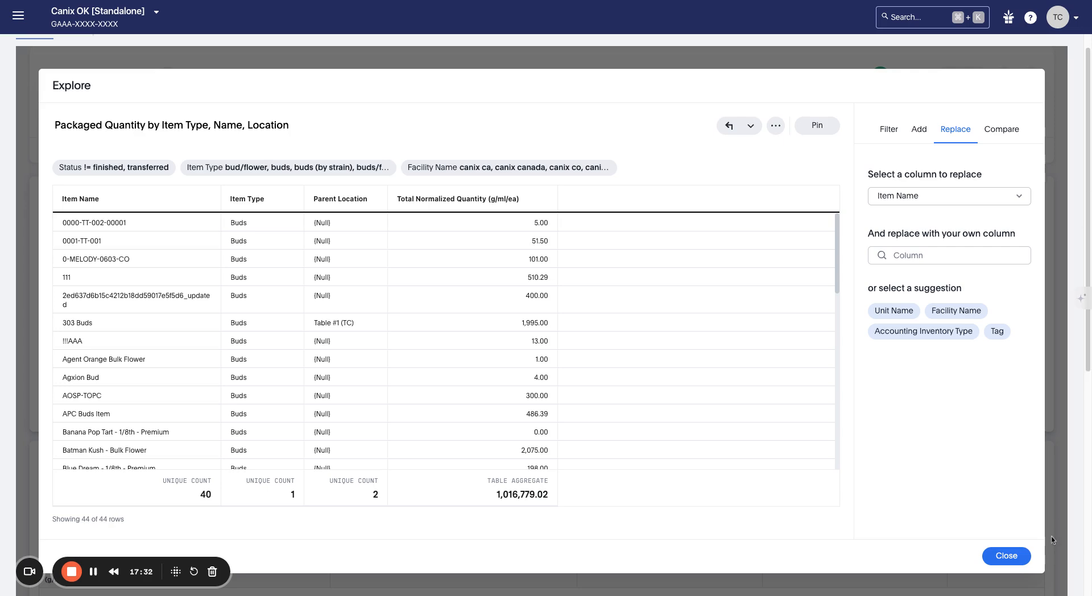
click(1006, 556)
scroll(910, 483, down, 1)
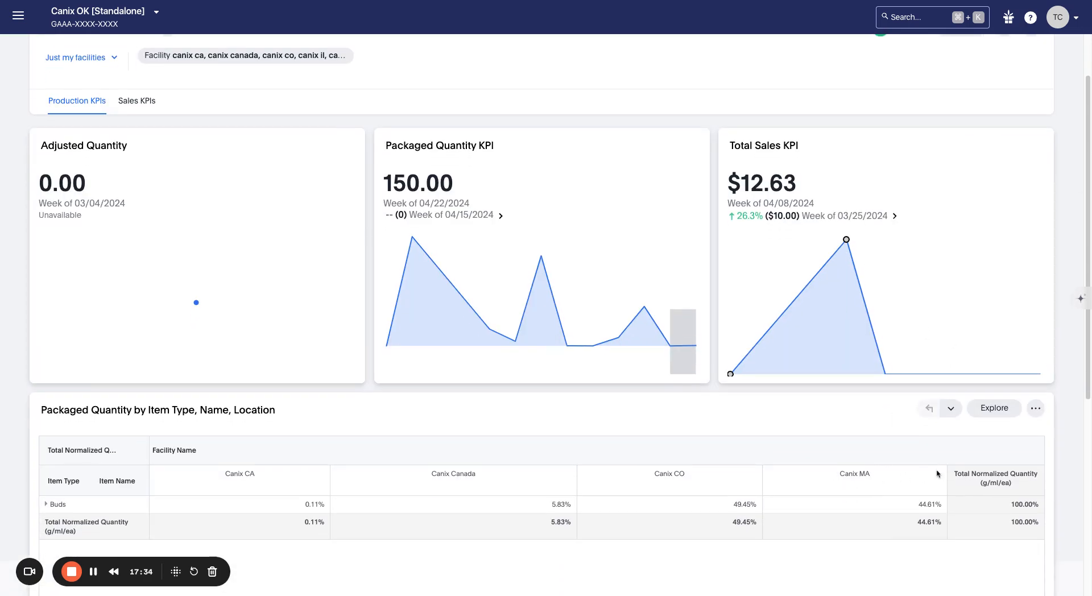
click(950, 409)
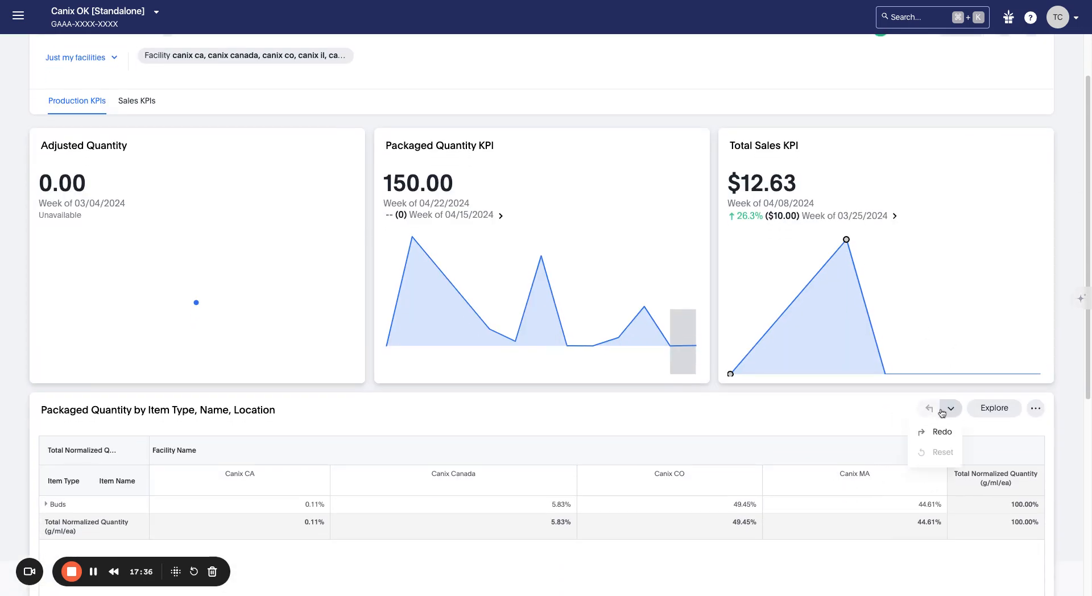
click(1035, 408)
scroll(1032, 375, down, 5)
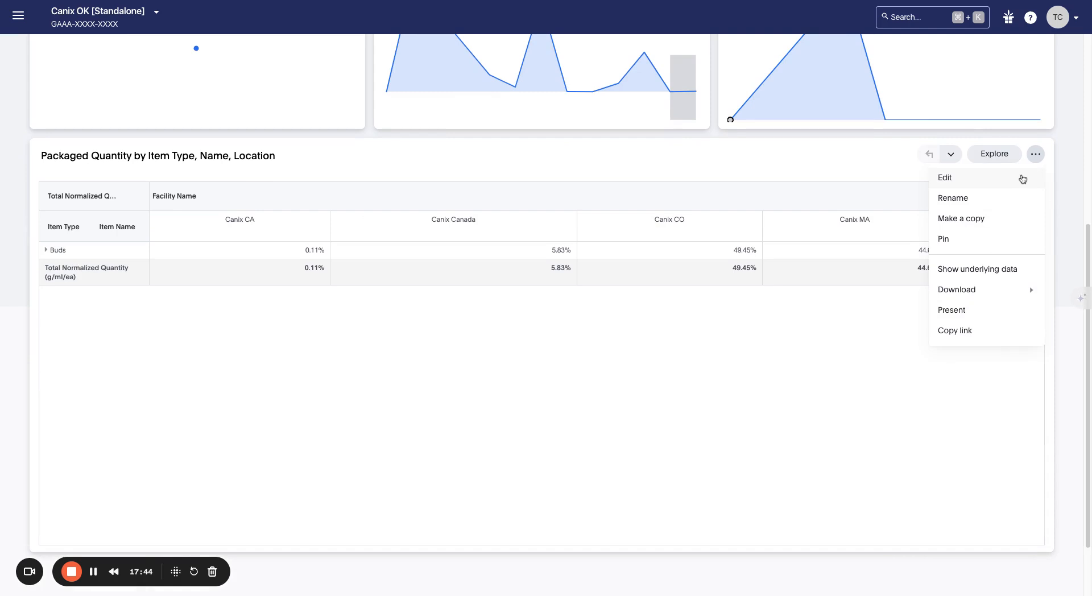
scroll(766, 362, up, 5)
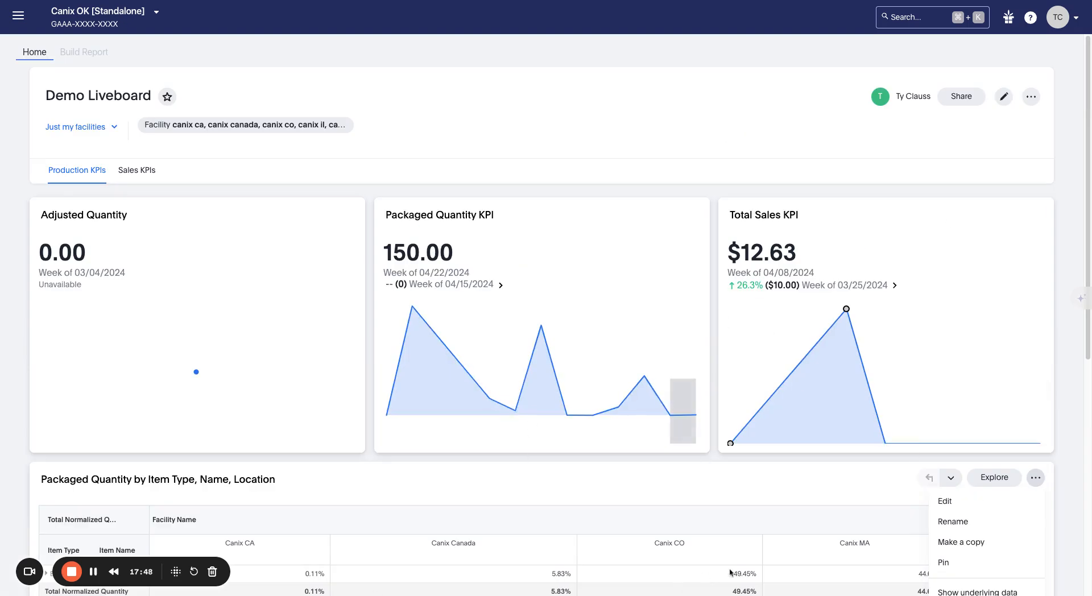
click(1032, 99)
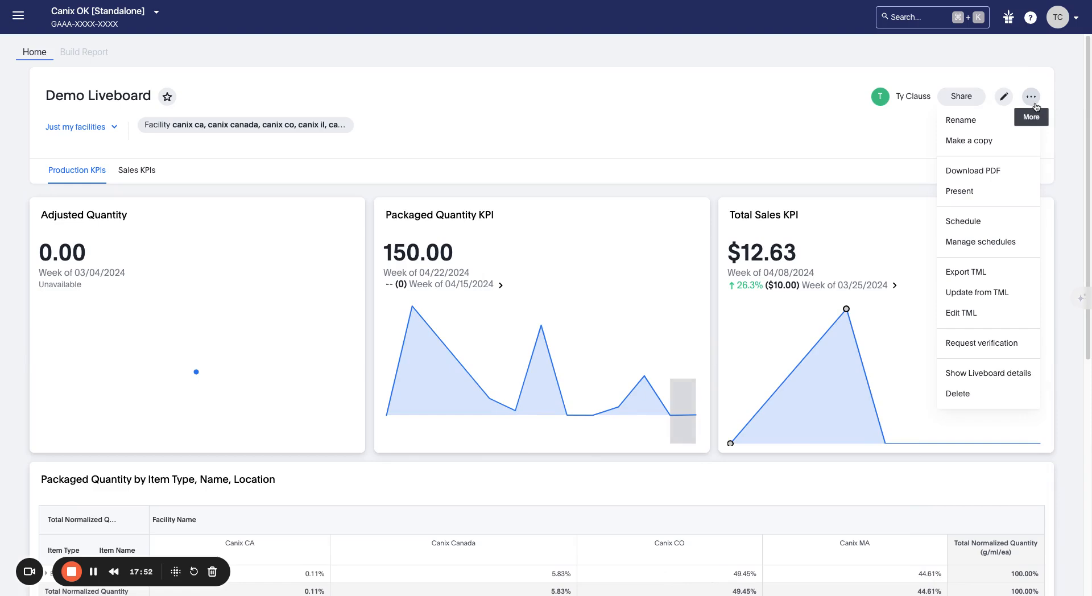
click(1068, 170)
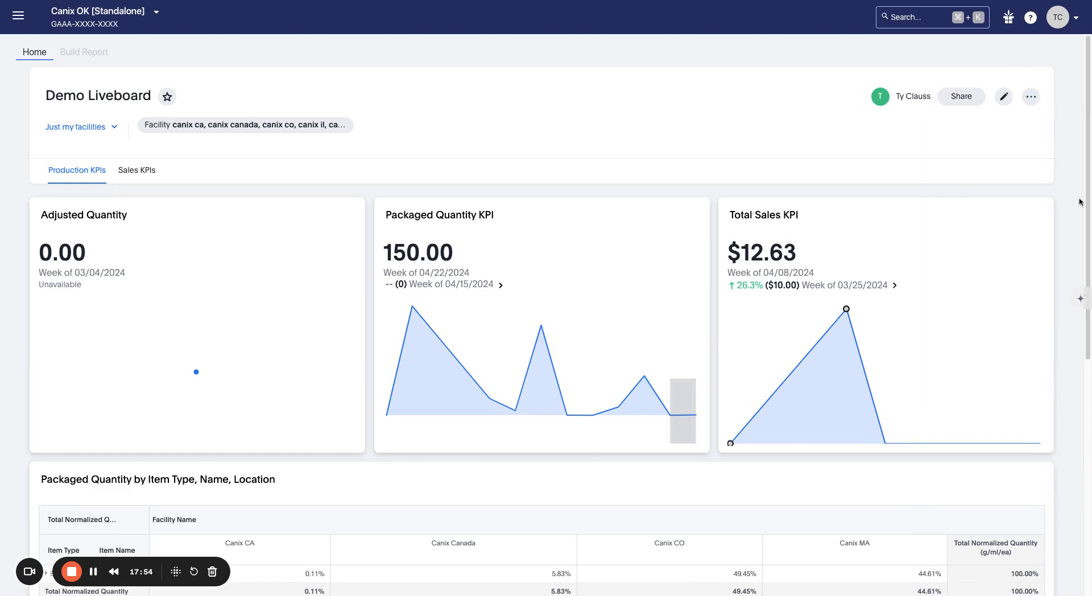
scroll(1081, 199, down, 2)
scroll(1074, 194, up, 2)
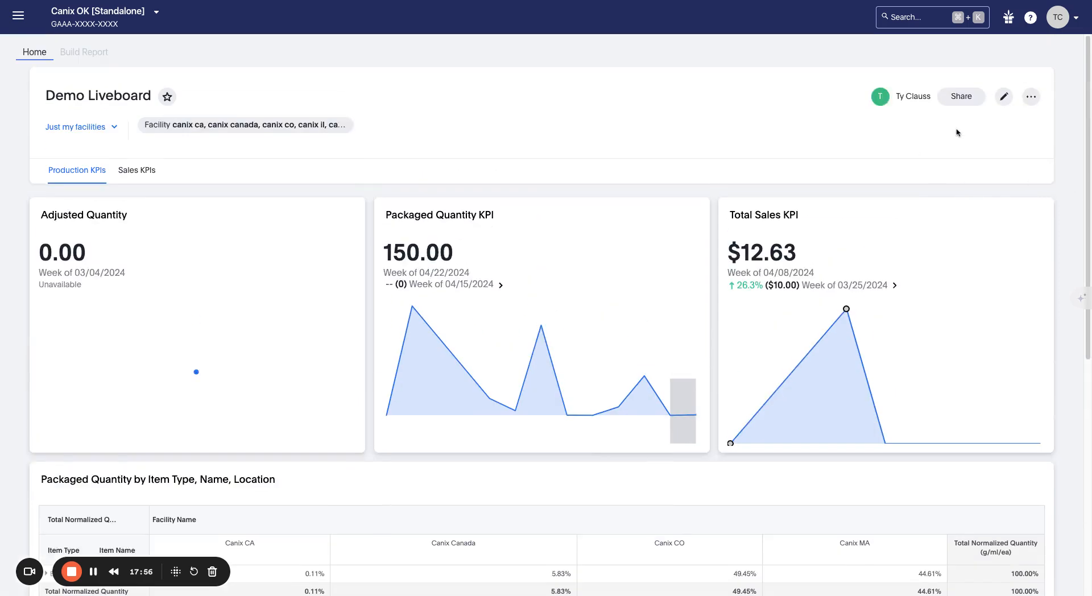